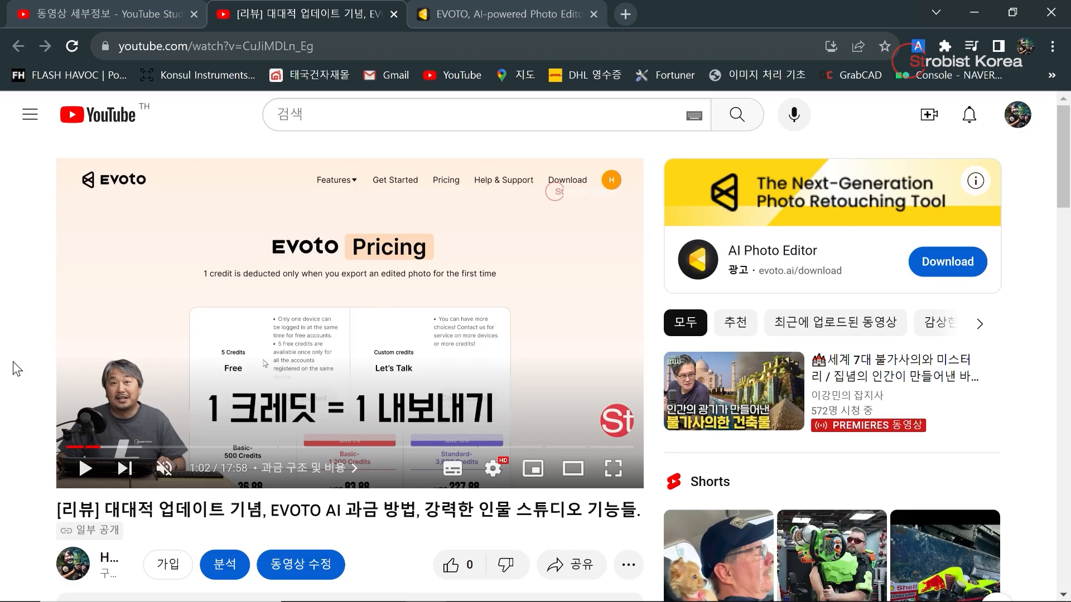
- Find the 30-credit offer in the video description, open its link and view the Evoto free download landing page
{"action": "scroll", "coordinate": [19, 367], "scroll_direction": "down", "scroll_amount": 6}
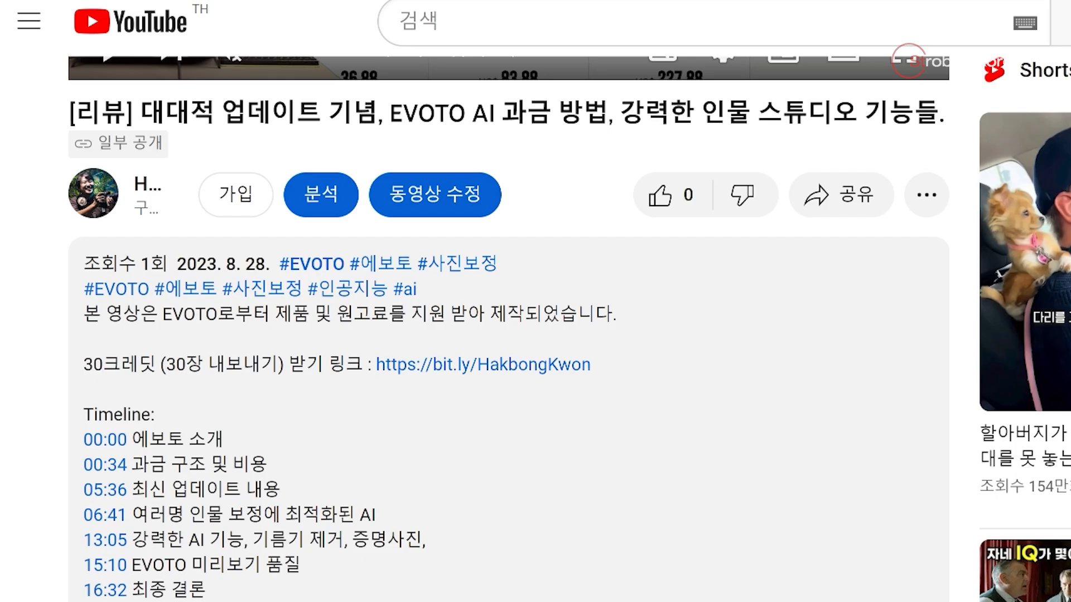
{"action": "left_click_drag", "start_coordinate": [73, 345], "coordinate": [199, 346]}
{"action": "left_click_drag", "start_coordinate": [283, 365], "coordinate": [346, 365]}
{"action": "left_click", "coordinate": [412, 368]}
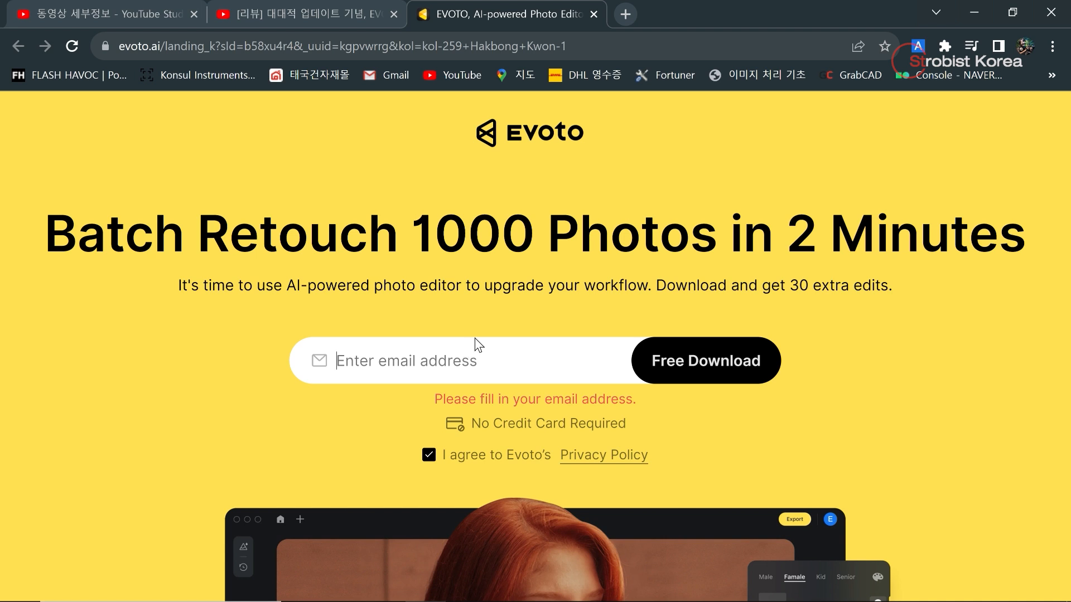
{"action": "scroll", "coordinate": [474, 338], "scroll_direction": "down", "scroll_amount": 1}
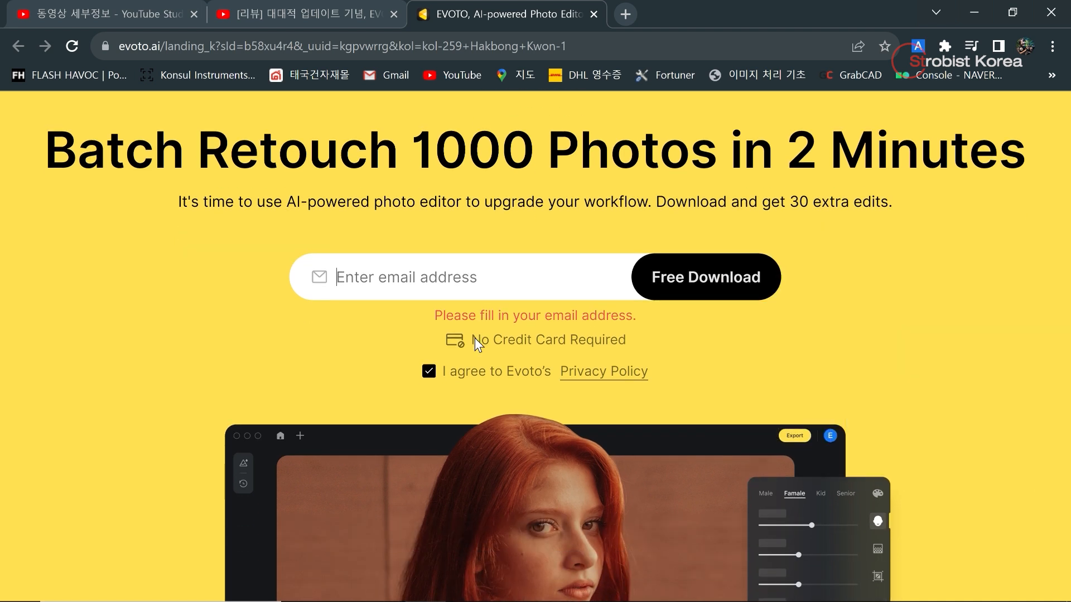
{"action": "scroll", "coordinate": [536, 335], "scroll_direction": "up", "scroll_amount": 1}
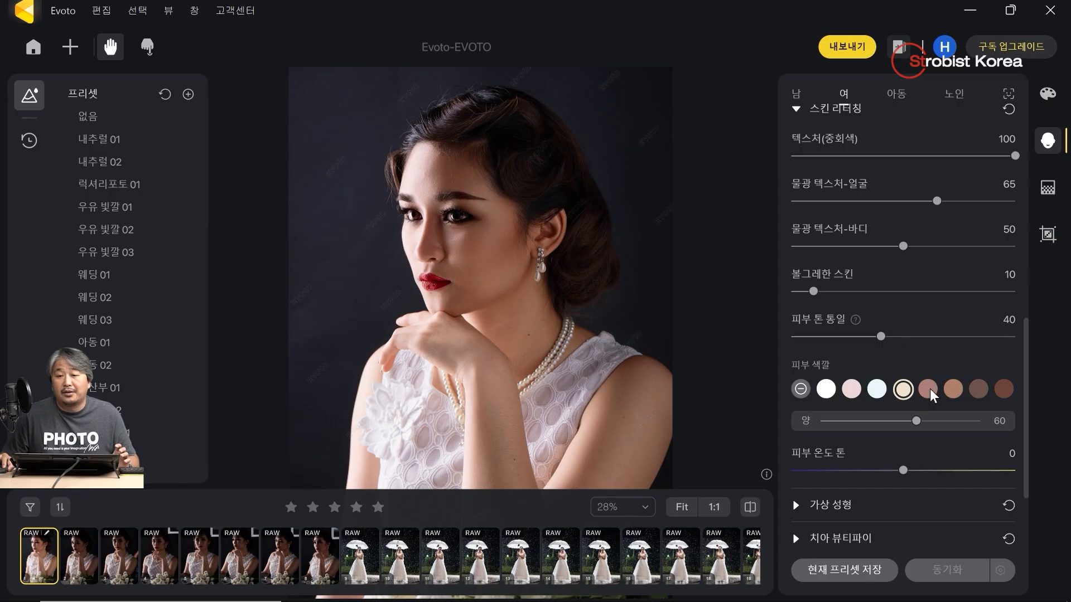
- In Evoto, give the woman the pale pink skin color at amount 52 and set the skin temperature tone to 42
{"action": "left_click_drag", "start_coordinate": [923, 470], "coordinate": [934, 470]}
{"action": "double_click", "coordinate": [934, 470]}
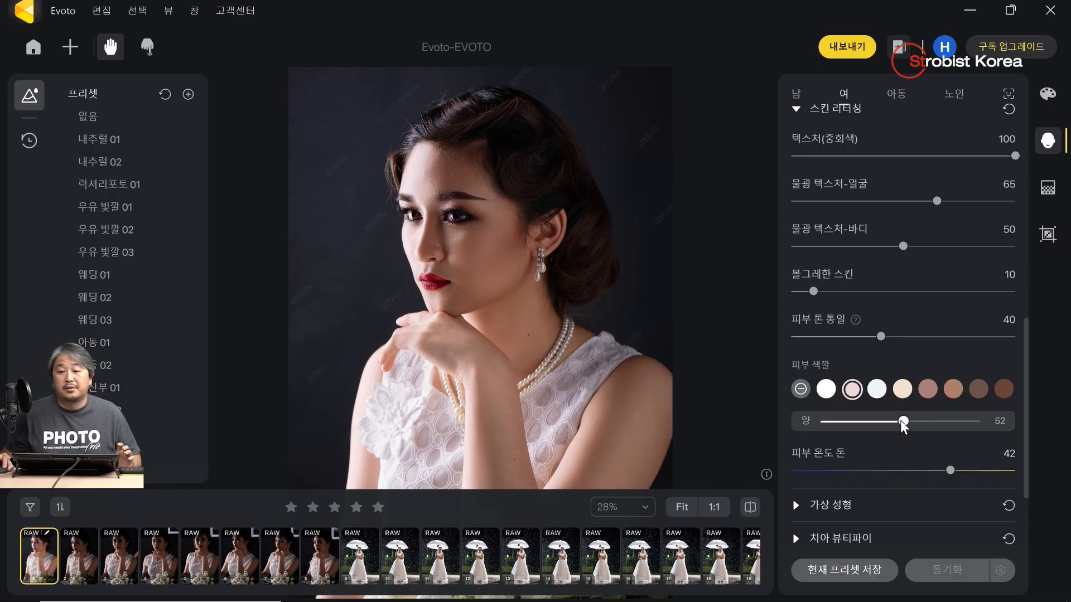
{"action": "scroll", "coordinate": [887, 415], "scroll_direction": "down", "scroll_amount": 2}
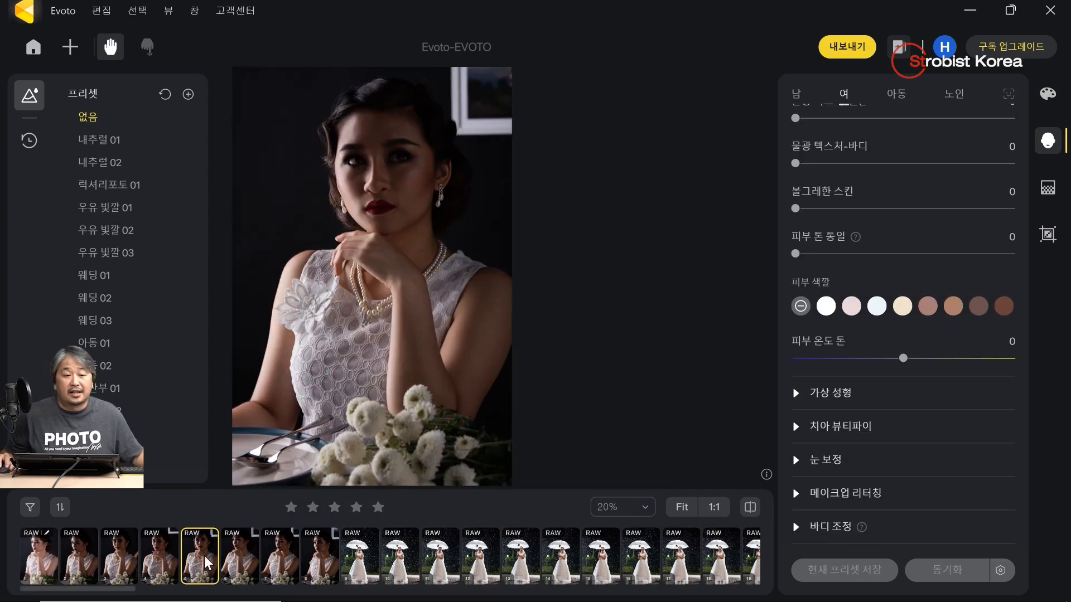
- Return to the first edited portrait and extend the selection through the eighth photo in the filmstrip
{"action": "key", "text": "Left"}
{"action": "key", "text": "Left"}
{"action": "key", "text": "Left"}
{"action": "key", "text": "Left"}
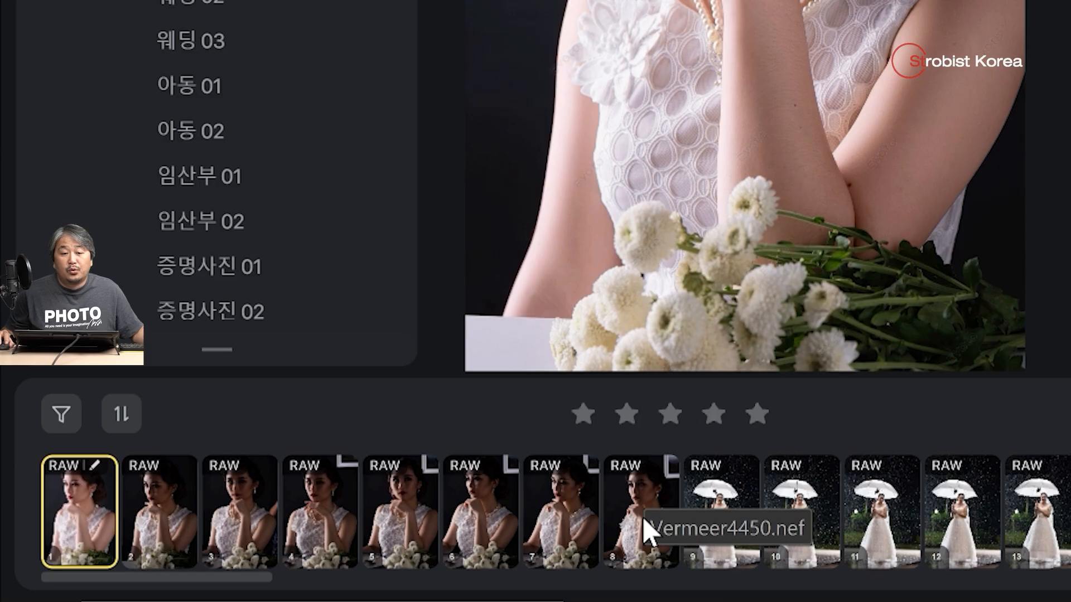
{"action": "left_click", "coordinate": [316, 561], "text": "shift"}
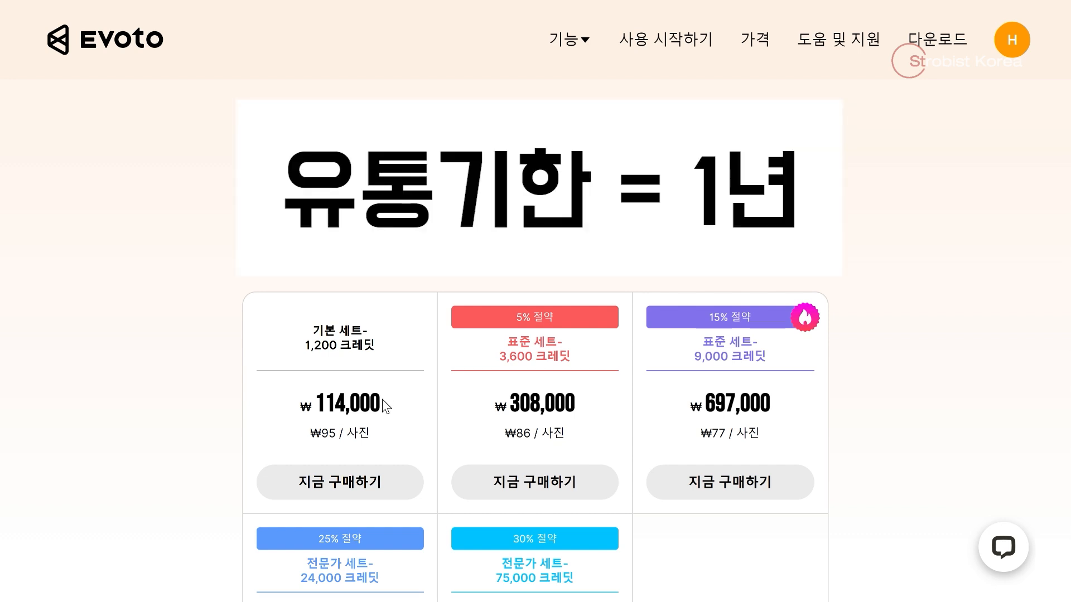
- Examine the basic 1,200-credit package and the other credit packages on the Evoto pricing page
{"action": "double_click", "coordinate": [321, 345]}
{"action": "left_click", "coordinate": [380, 351]}
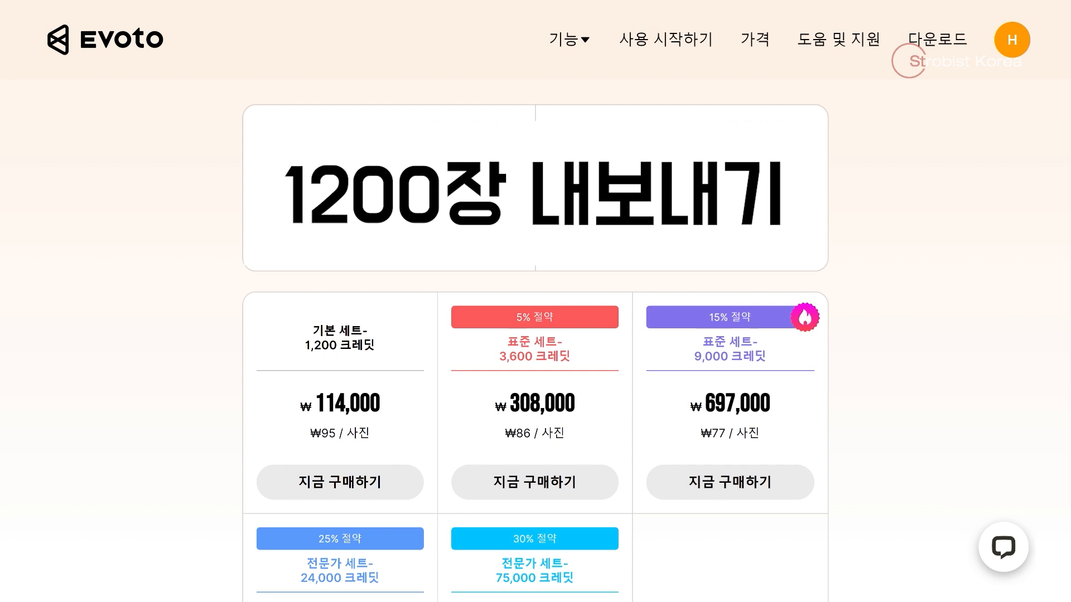
{"action": "double_click", "coordinate": [385, 349]}
{"action": "left_click", "coordinate": [395, 338]}
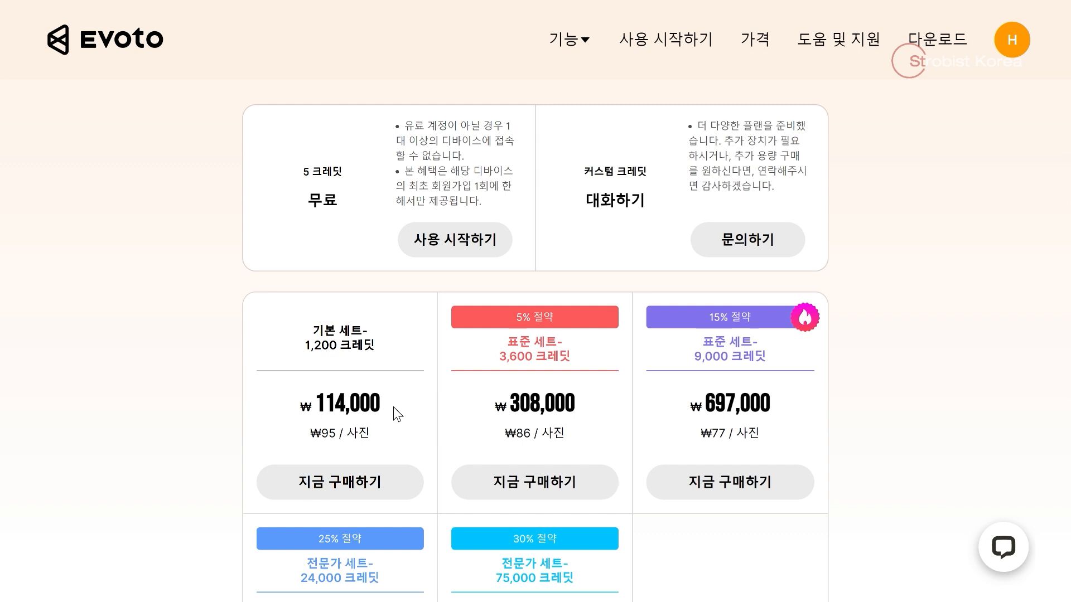
{"action": "left_click_drag", "start_coordinate": [304, 345], "coordinate": [365, 346]}
{"action": "left_click", "coordinate": [381, 347]}
{"action": "left_click", "coordinate": [311, 333]}
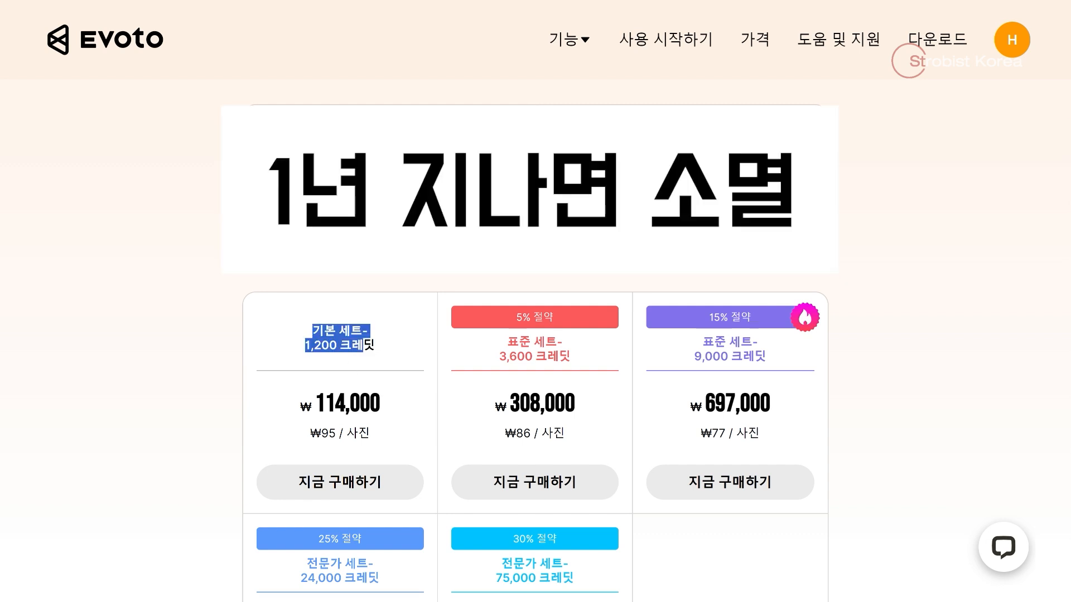
{"action": "left_click", "coordinate": [403, 341]}
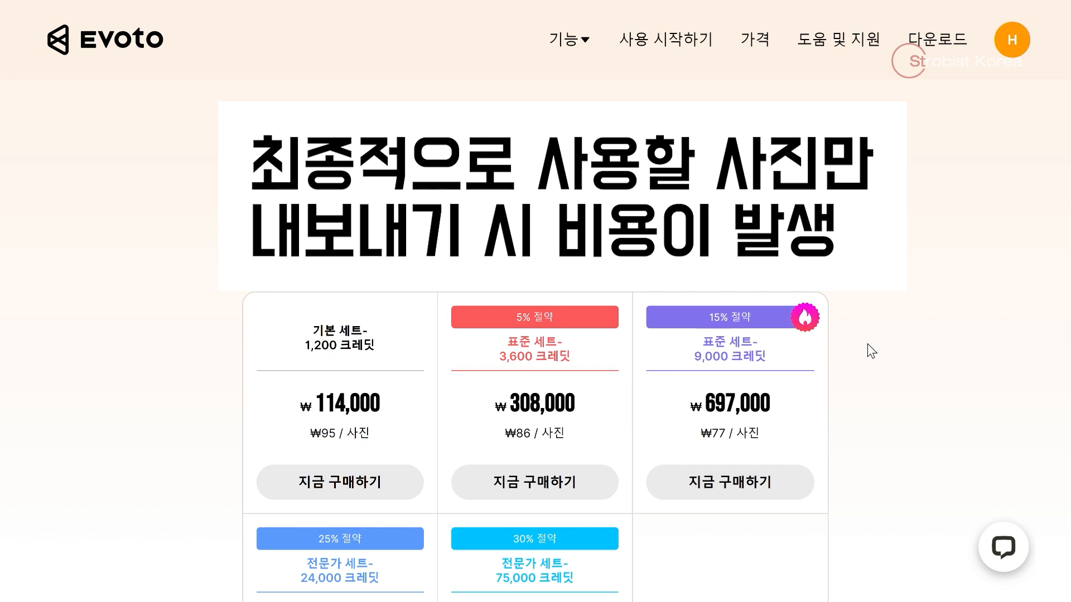
{"action": "scroll", "coordinate": [878, 346], "scroll_direction": "down", "scroll_amount": 3}
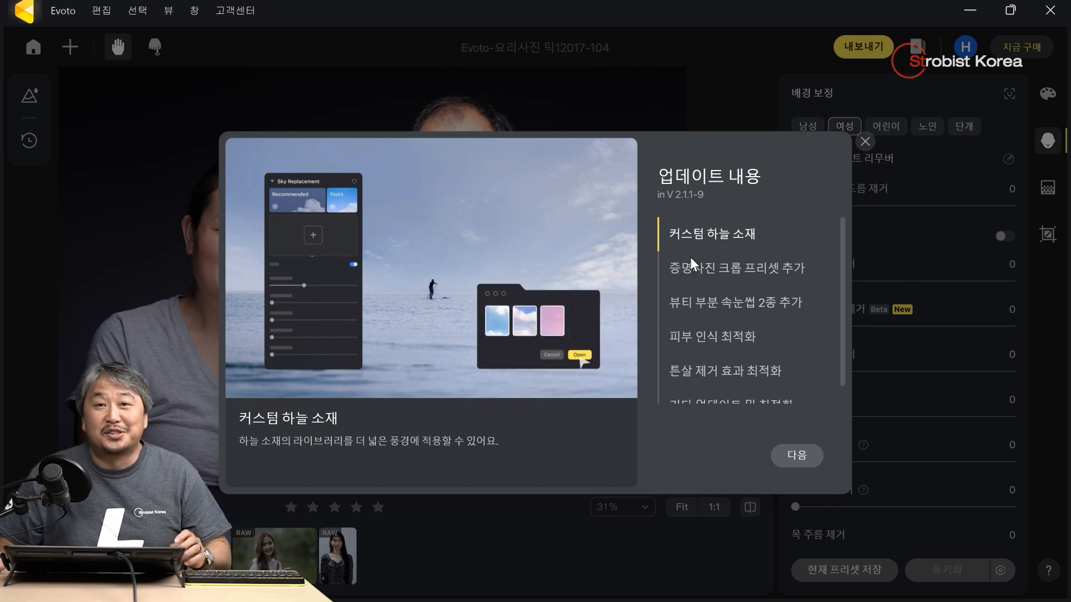
- Read the Evoto 2.1.1-9 update notes from the ID photo crop presets to the other optimizations, and close them
{"action": "left_click", "coordinate": [733, 274]}
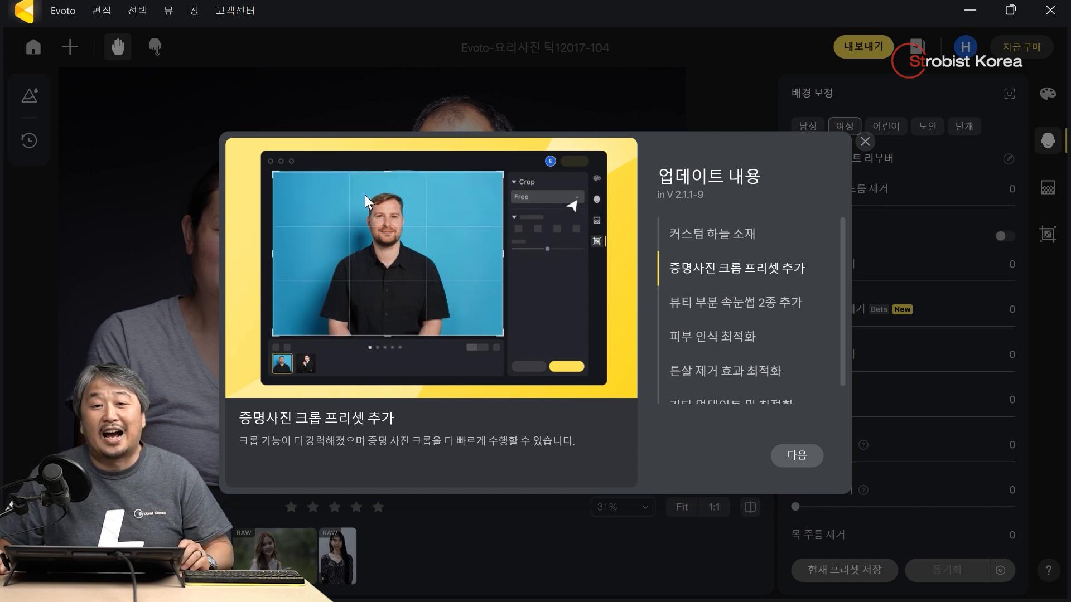
{"action": "left_click", "coordinate": [717, 308]}
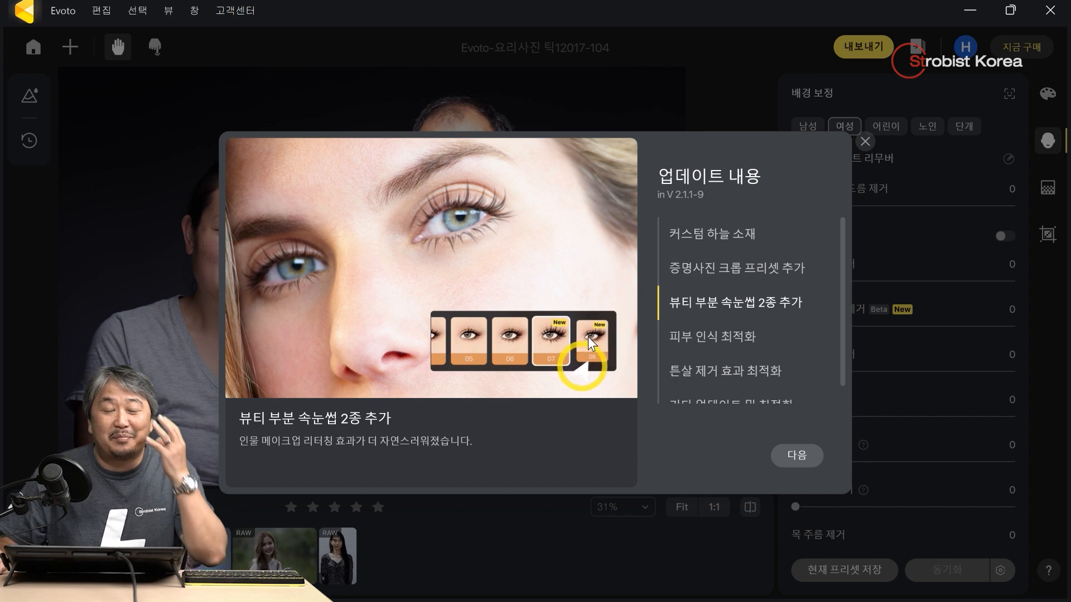
{"action": "left_click", "coordinate": [716, 334]}
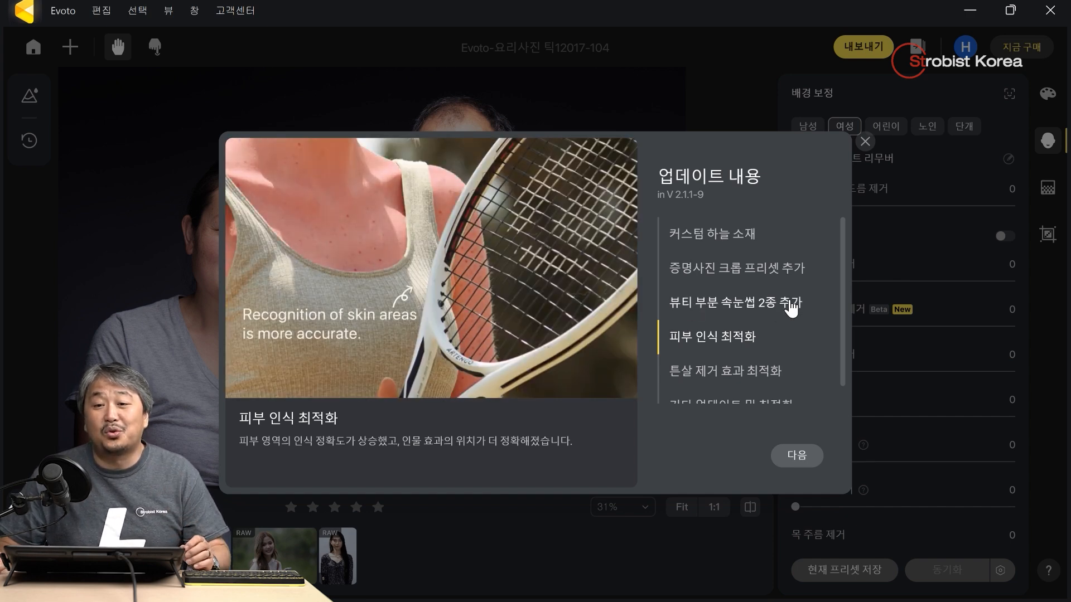
{"action": "scroll", "coordinate": [758, 313], "scroll_direction": "down", "scroll_amount": 1}
{"action": "left_click", "coordinate": [731, 357]}
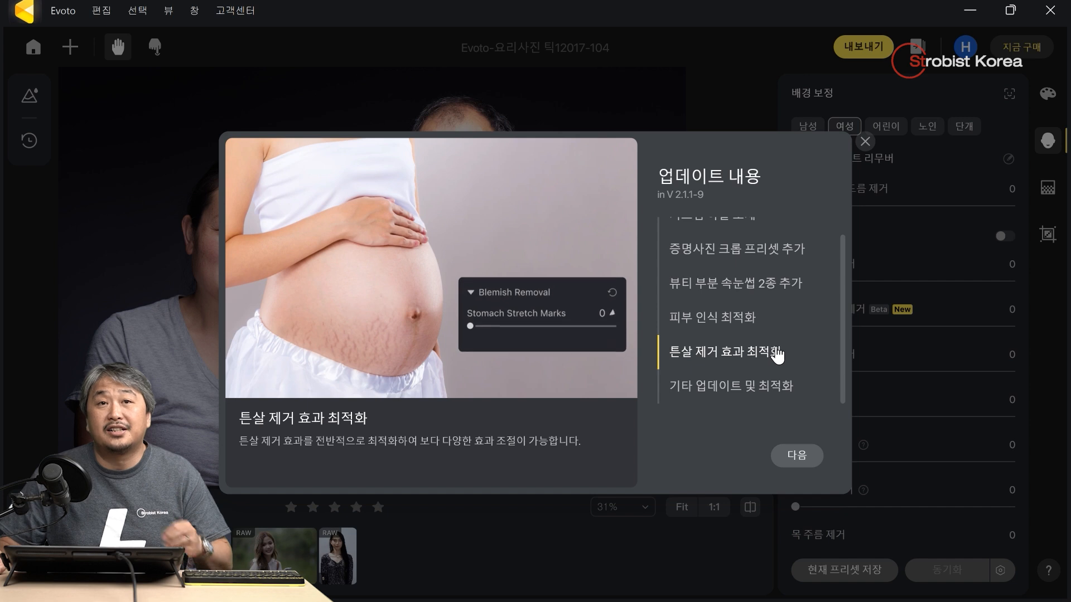
{"action": "left_click", "coordinate": [752, 393]}
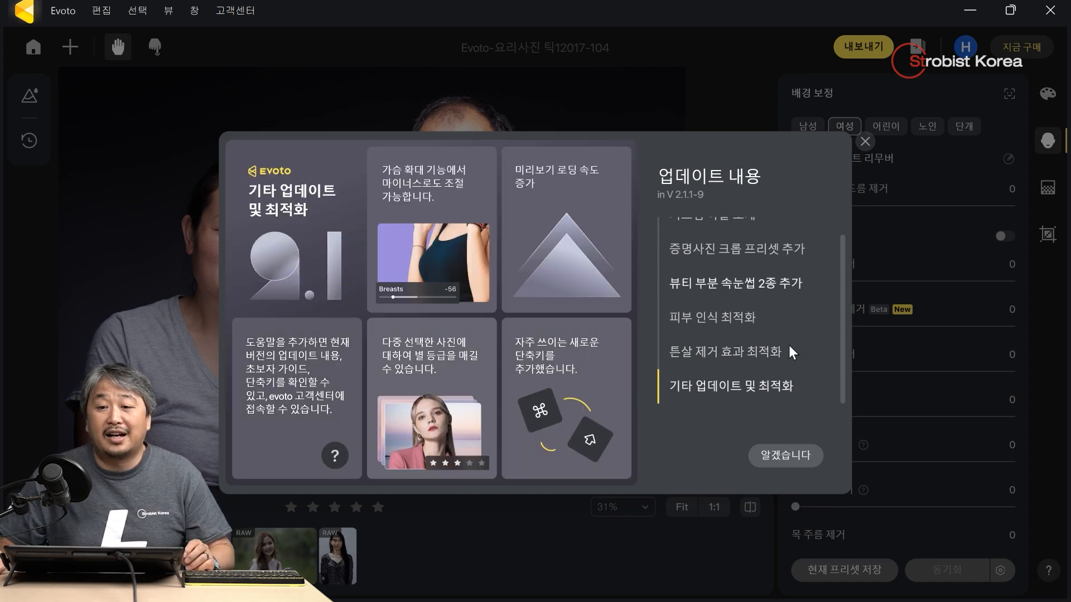
{"action": "left_click", "coordinate": [780, 454]}
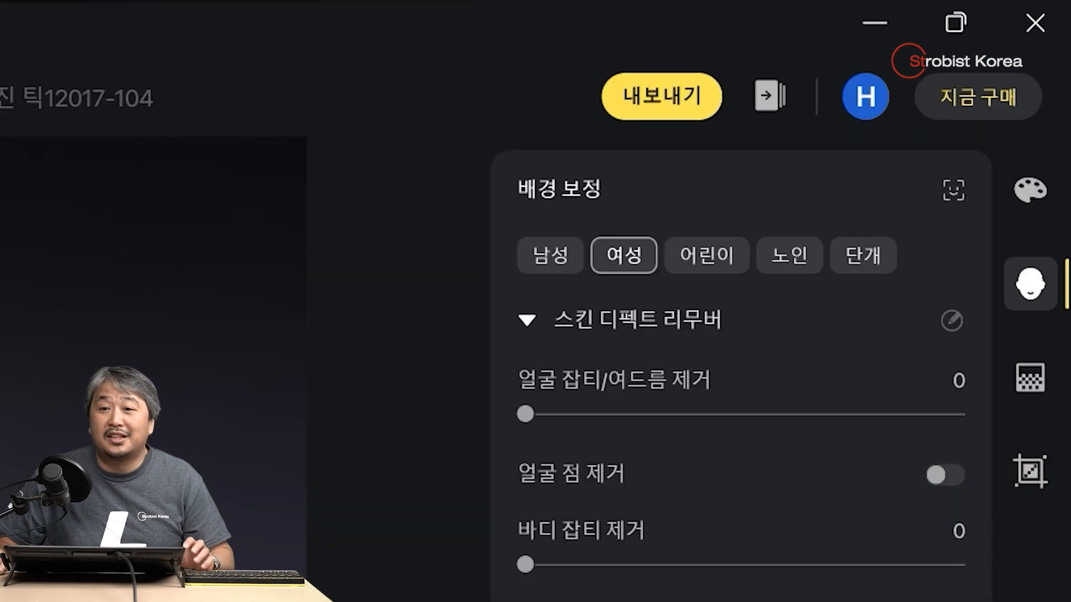
- Check and save the detected face categories of the family photo, and choose the female category for portrait retouching
{"action": "left_click", "coordinate": [953, 191]}
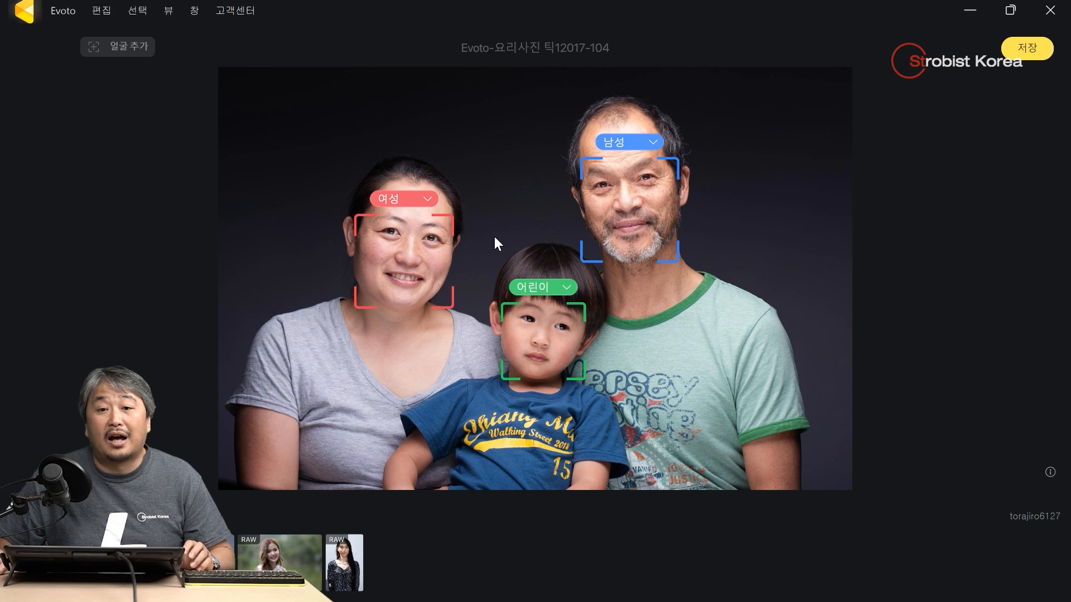
{"action": "left_click", "coordinate": [1029, 48]}
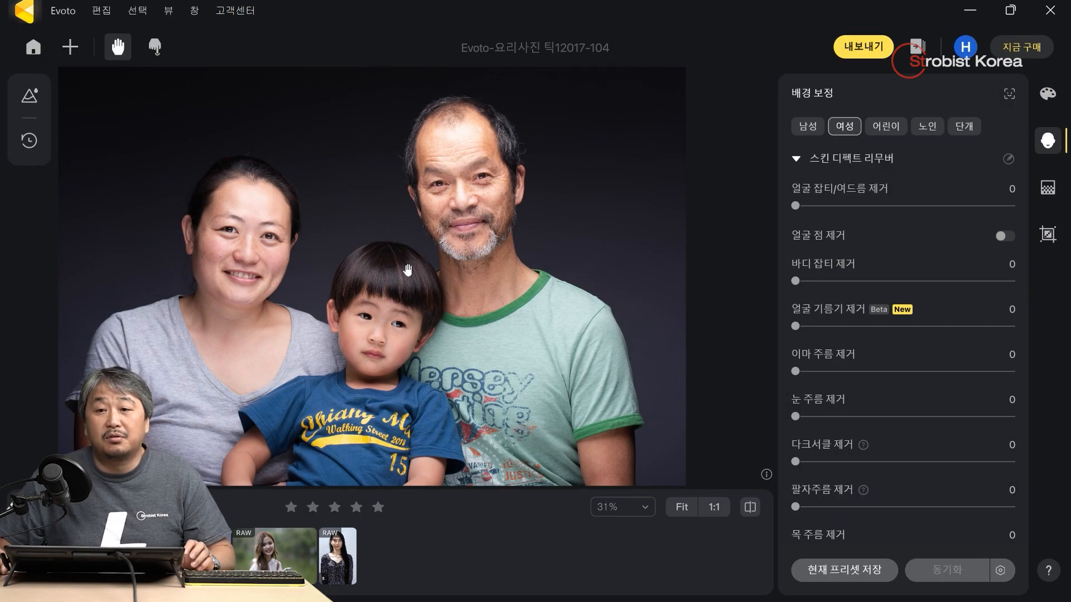
{"action": "scroll", "coordinate": [232, 270], "scroll_direction": "up", "scroll_amount": 2}
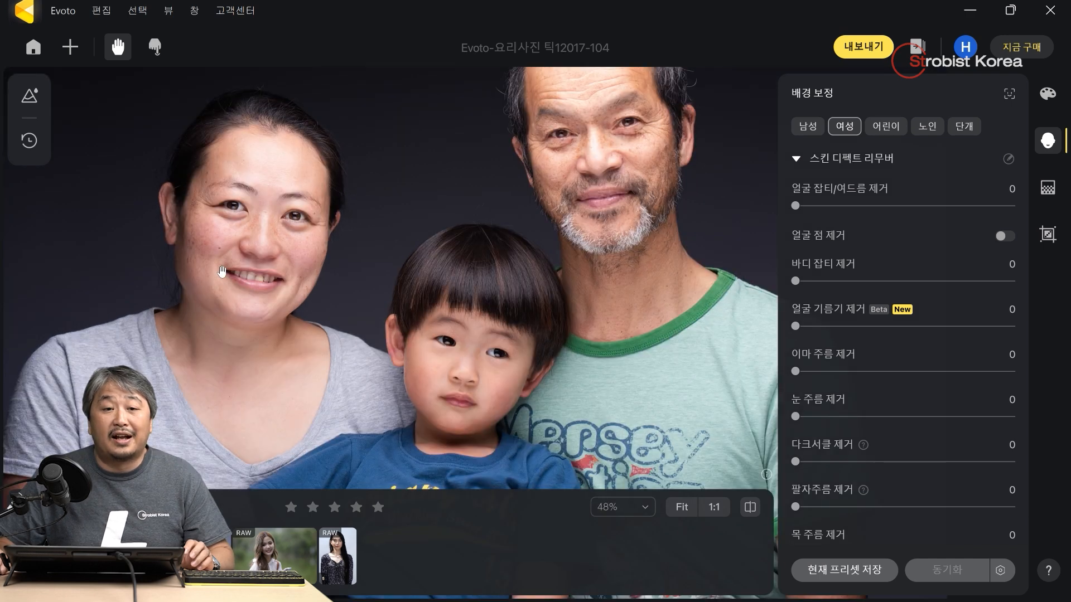
{"action": "scroll", "coordinate": [239, 270], "scroll_direction": "down", "scroll_amount": 1}
{"action": "left_click_drag", "start_coordinate": [234, 261], "coordinate": [261, 312]}
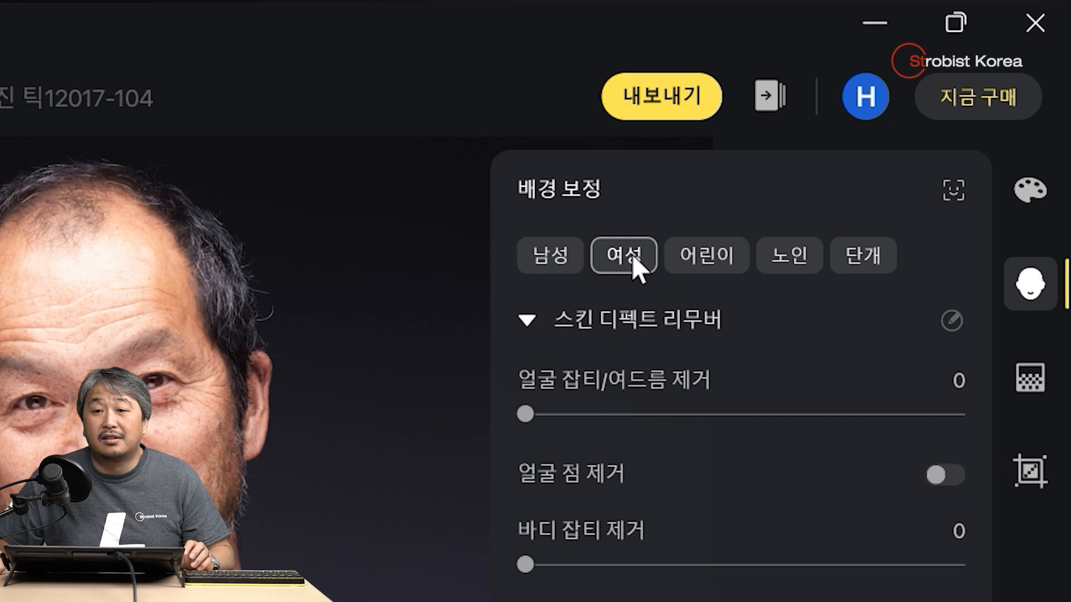
{"action": "left_click", "coordinate": [535, 263]}
{"action": "left_click", "coordinate": [680, 263]}
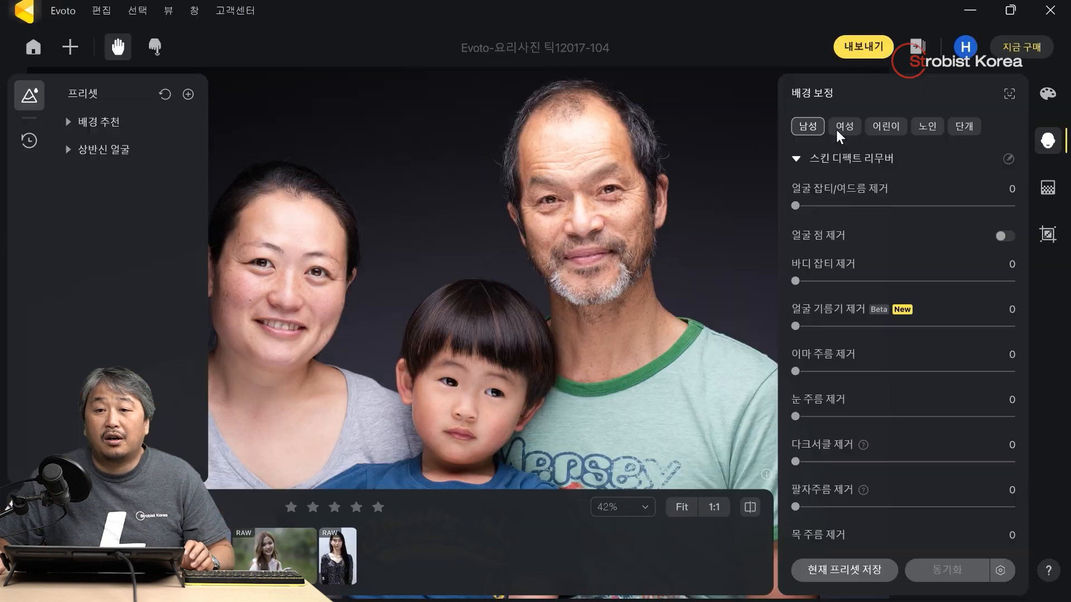
{"action": "left_click", "coordinate": [624, 255]}
{"action": "left_click", "coordinate": [29, 95]}
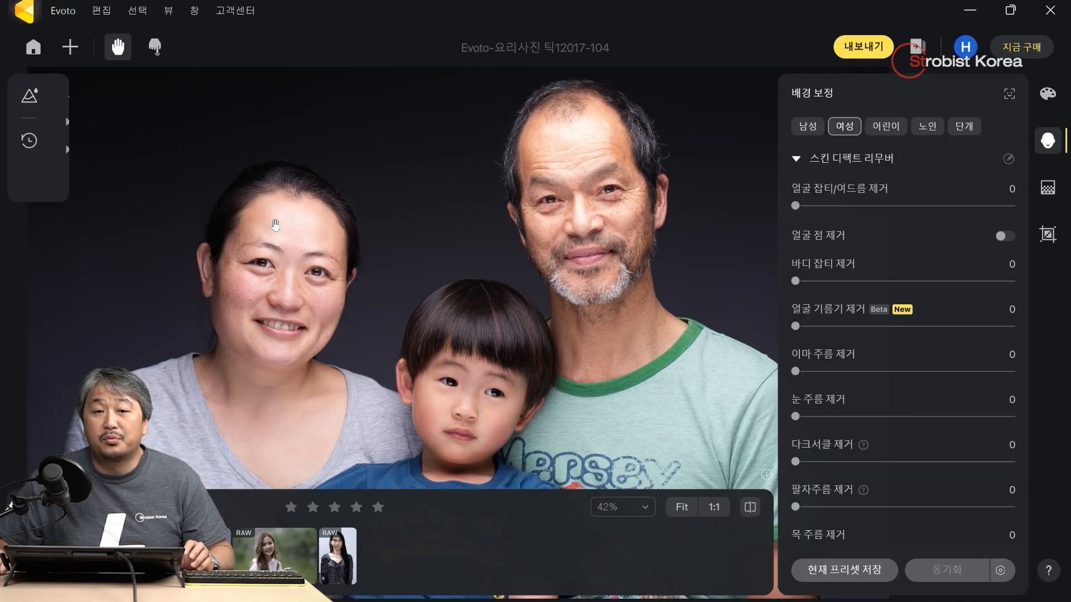
- Set the woman's facial blemish and acne removal to 56 and turn on facial mole removal
{"action": "left_click", "coordinate": [917, 206]}
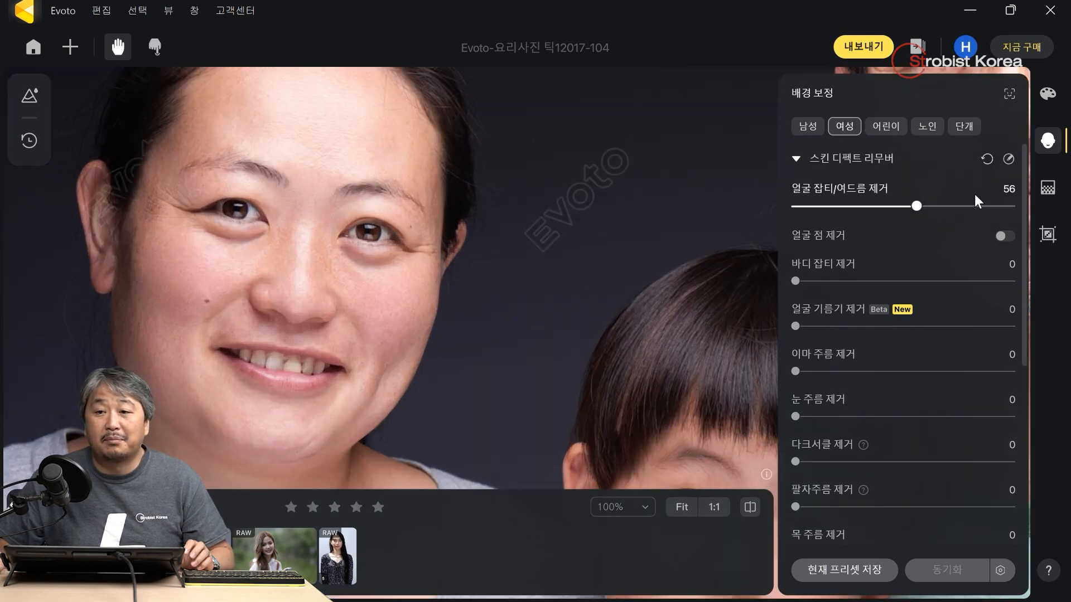
{"action": "left_click", "coordinate": [1006, 237]}
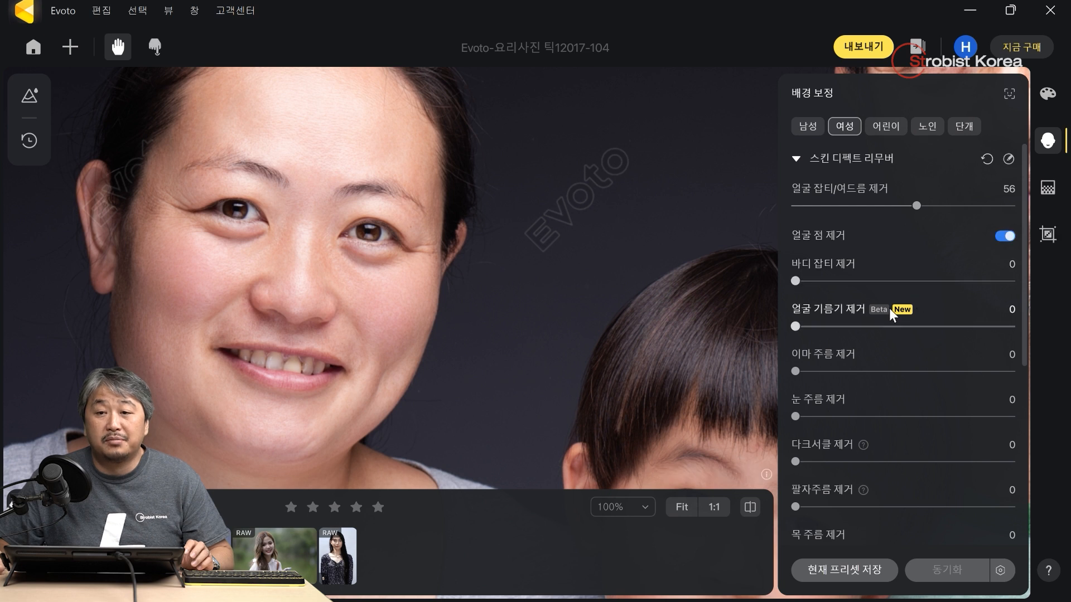
{"action": "left_click", "coordinate": [1005, 244]}
{"action": "left_click", "coordinate": [1006, 241]}
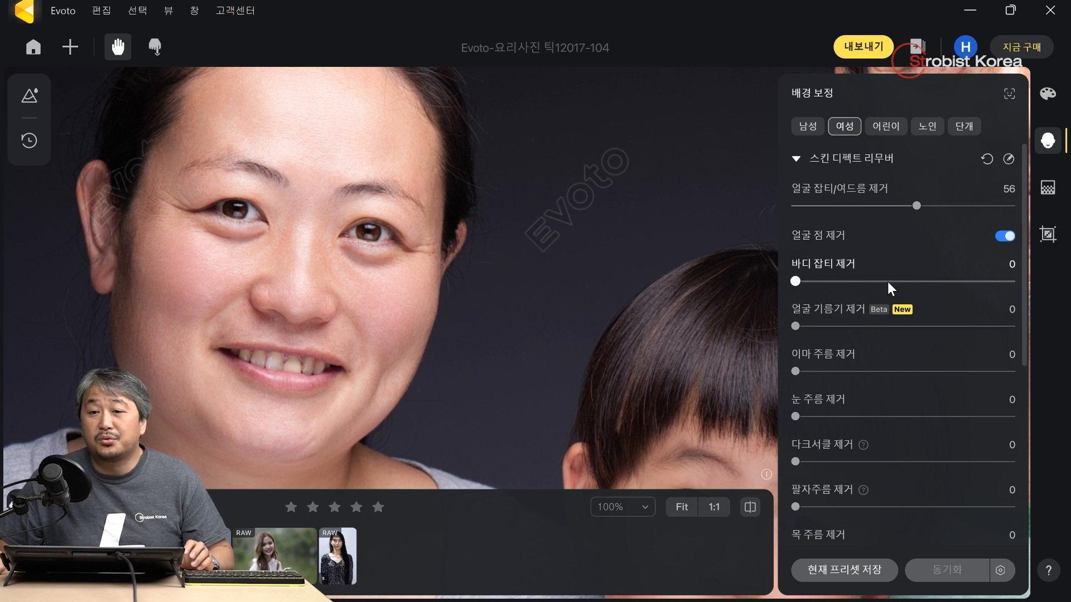
- Try the facial oil removal on the woman's face and reset it to 0
{"action": "scroll", "coordinate": [889, 279], "scroll_direction": "down", "scroll_amount": 1}
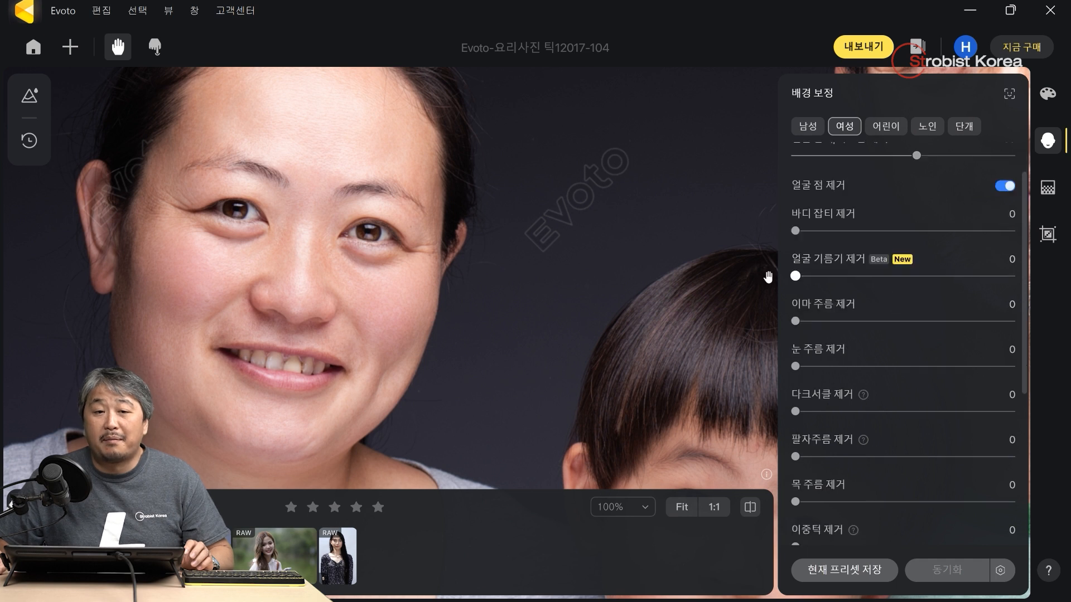
{"action": "left_click", "coordinate": [884, 276]}
{"action": "double_click", "coordinate": [874, 276]}
- Set the woman's forehead wrinkle removal to 43 and, after comparing strengths, her eye wrinkle removal to 78
{"action": "left_click", "coordinate": [887, 319]}
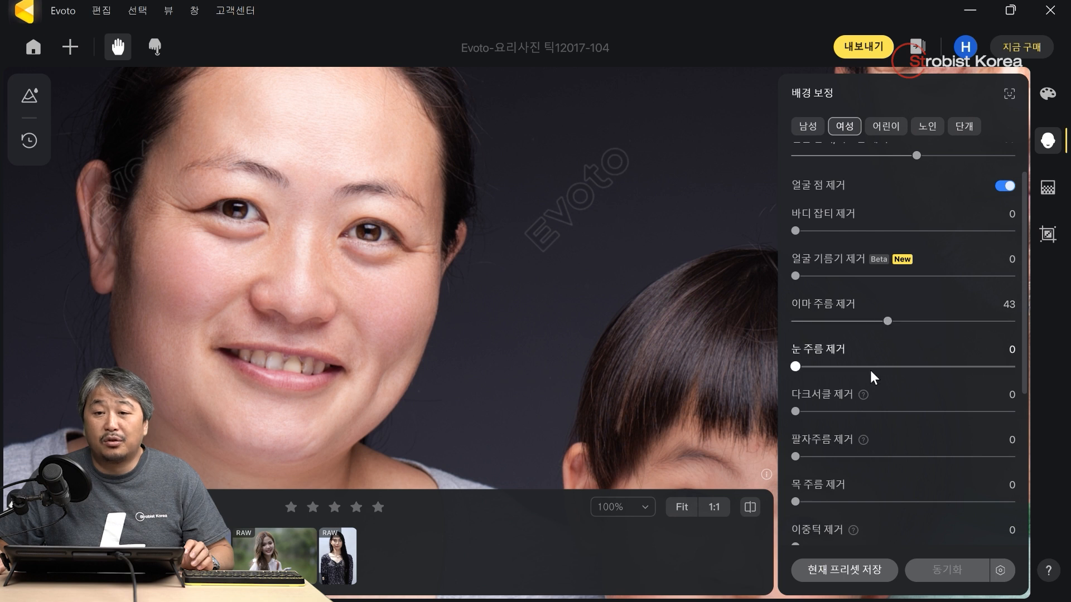
{"action": "left_click", "coordinate": [910, 366]}
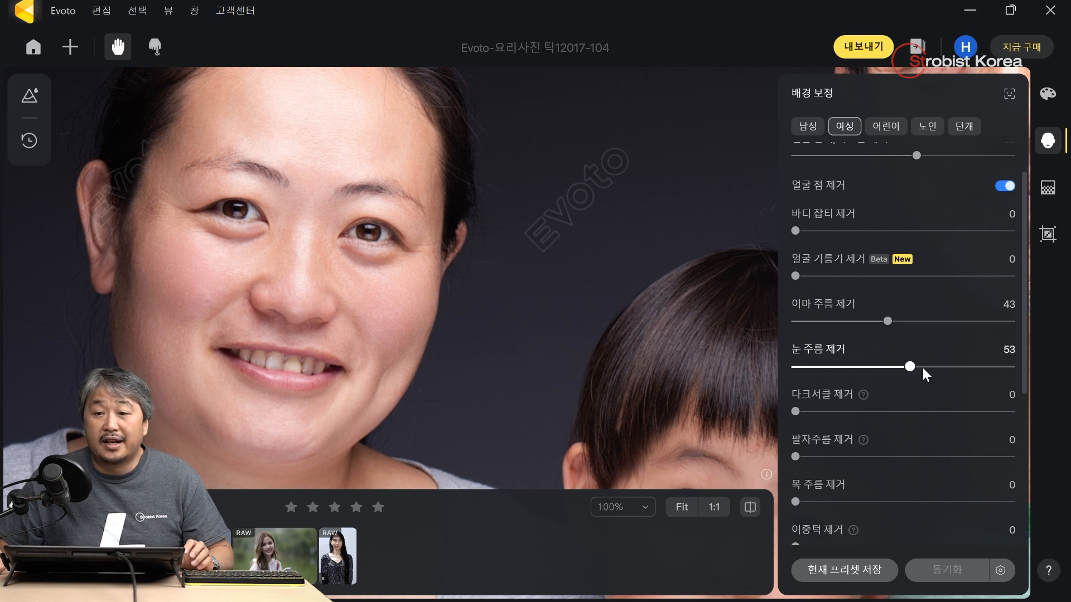
{"action": "left_click", "coordinate": [1002, 365]}
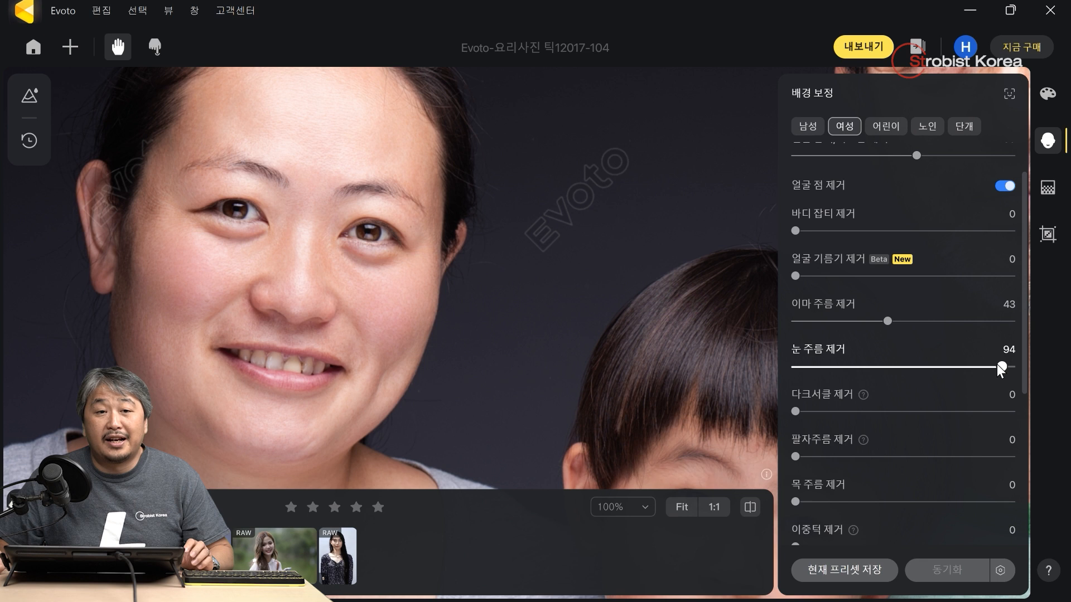
{"action": "left_click", "coordinate": [874, 369]}
{"action": "left_click", "coordinate": [966, 366]}
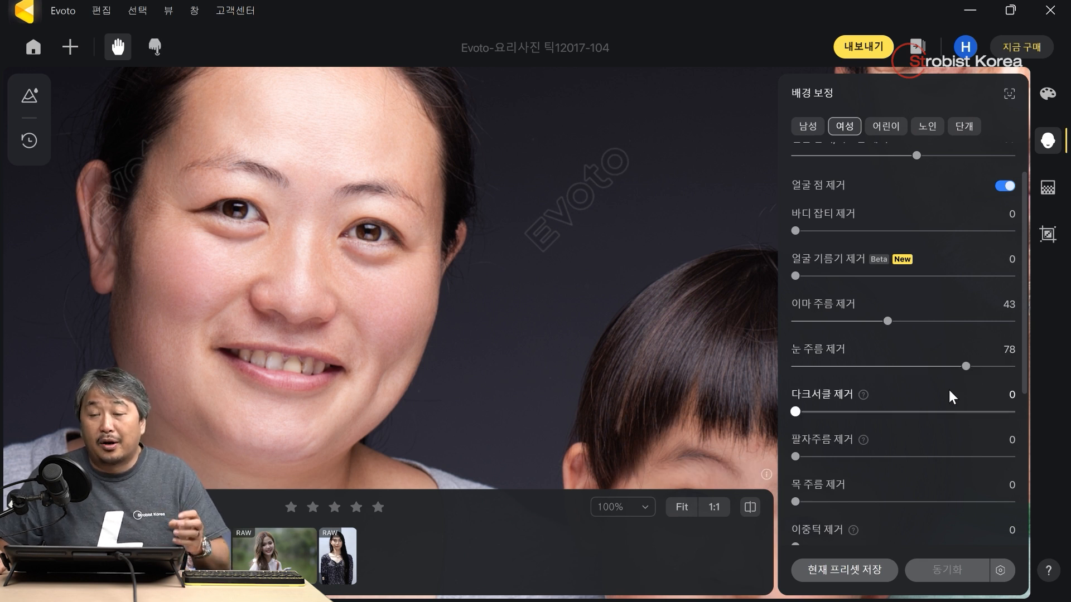
- Set the woman's dark circle removal to 51, nasolabial fold removal to 57 and neck wrinkle removal to 46
{"action": "left_click", "coordinate": [905, 413]}
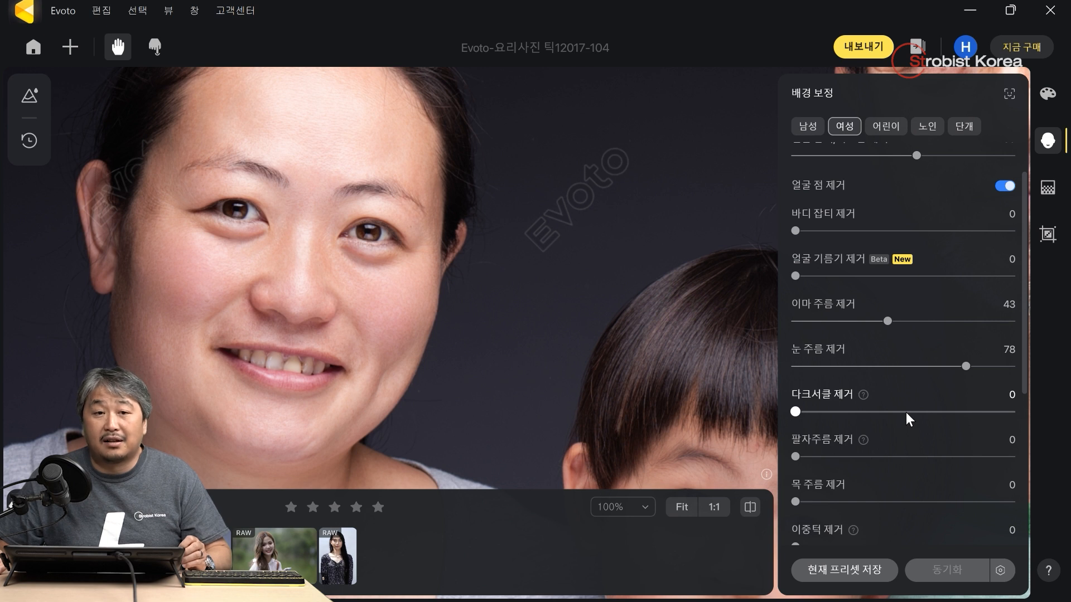
{"action": "scroll", "coordinate": [939, 409], "scroll_direction": "down", "scroll_amount": 1}
{"action": "left_click", "coordinate": [918, 407]}
{"action": "scroll", "coordinate": [918, 408], "scroll_direction": "down", "scroll_amount": 2}
{"action": "left_click", "coordinate": [894, 351]}
{"action": "left_click_drag", "start_coordinate": [425, 411], "coordinate": [442, 290]}
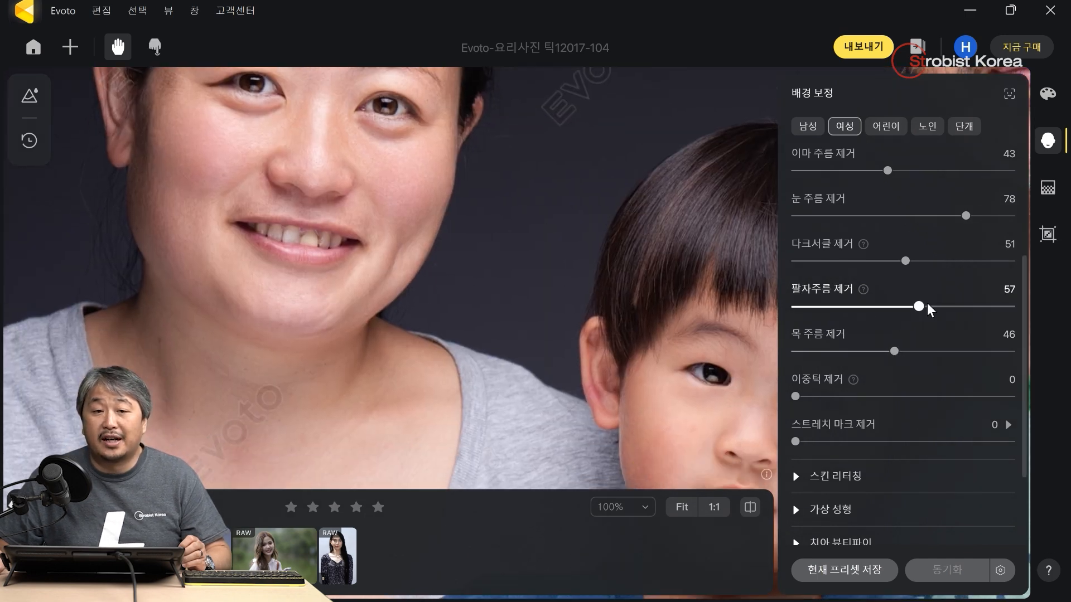
- Set the woman's nasolabial fold removal to 79 and neck wrinkle removal to 78
{"action": "left_click", "coordinate": [968, 306]}
{"action": "left_click", "coordinate": [963, 351]}
{"action": "double_click", "coordinate": [947, 354]}
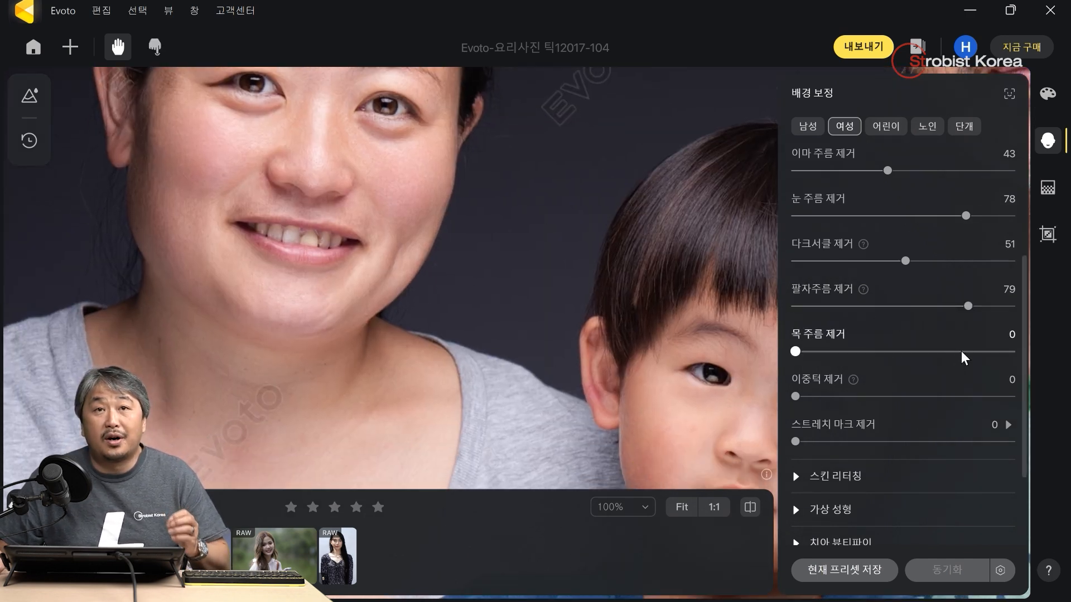
{"action": "left_click", "coordinate": [966, 352]}
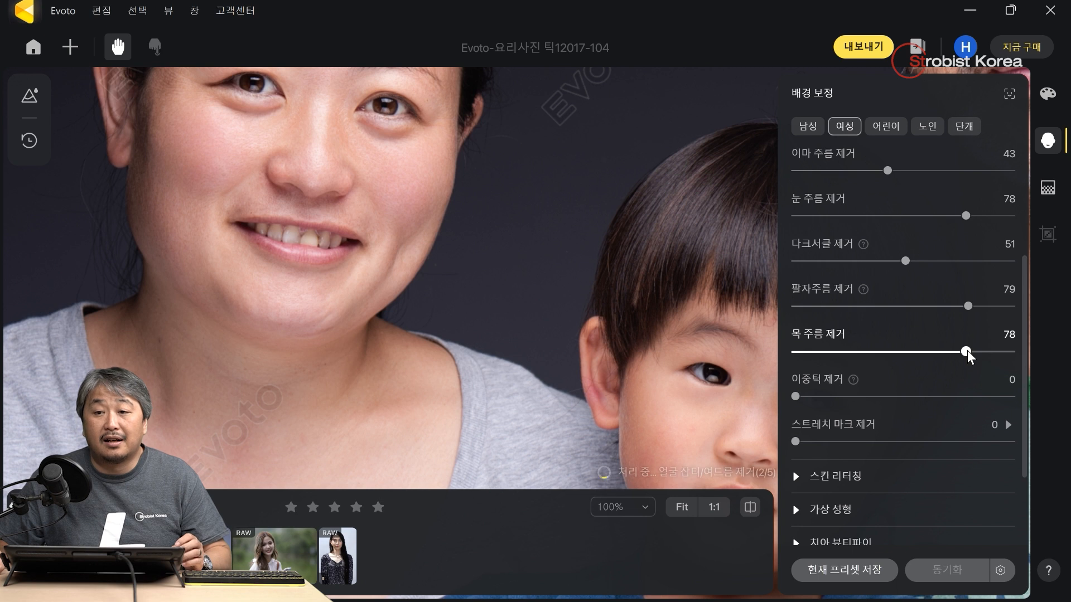
- Set the woman's double chin removal to 62 and stretch mark removal to 54
{"action": "left_click", "coordinate": [930, 397]}
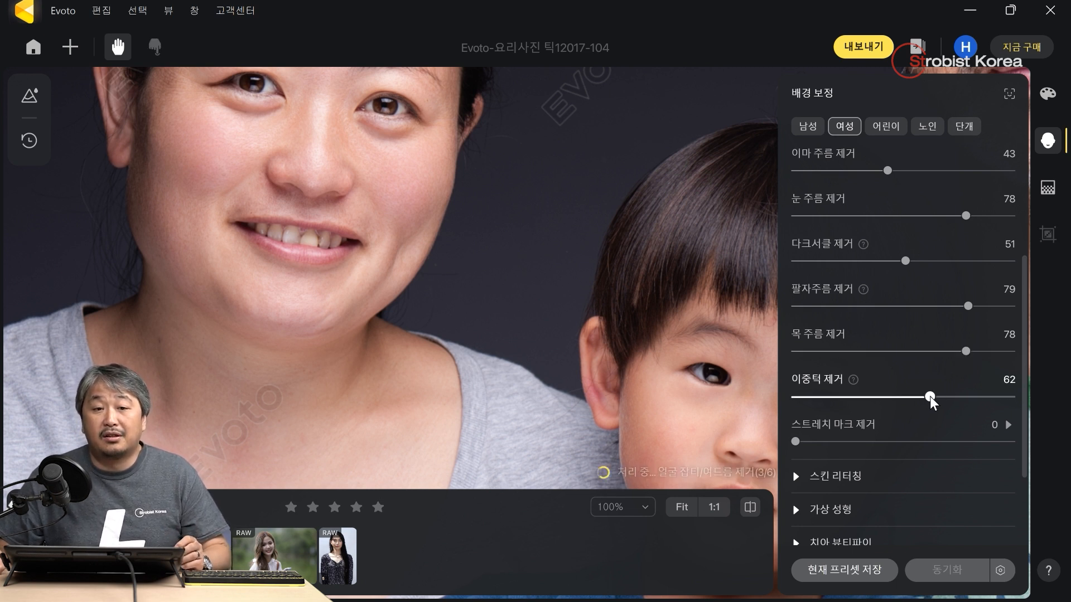
{"action": "left_click", "coordinate": [912, 442]}
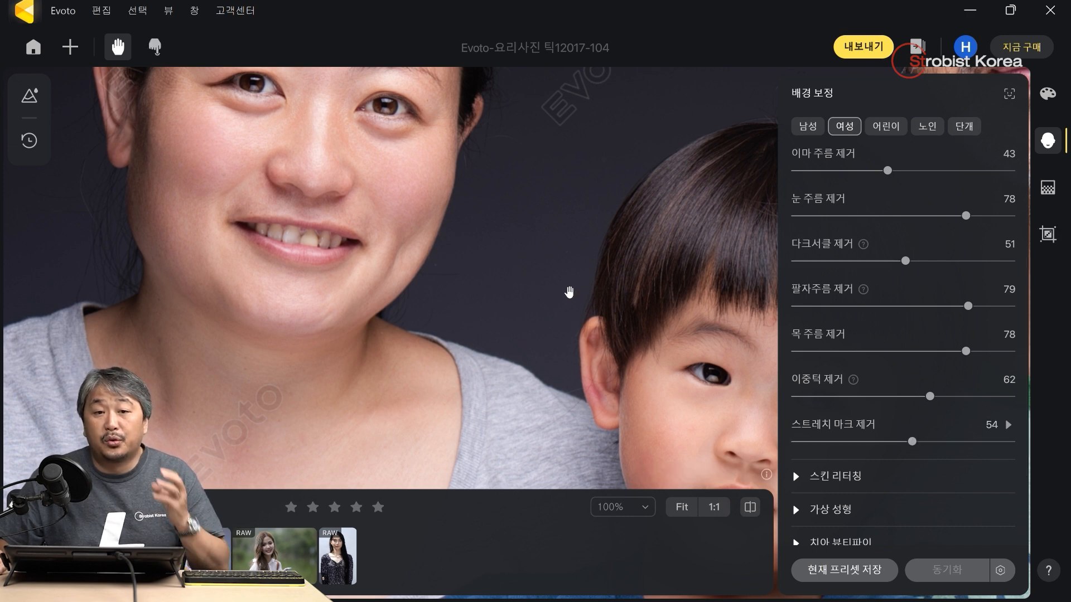
{"action": "scroll", "coordinate": [544, 301], "scroll_direction": "down", "scroll_amount": 5}
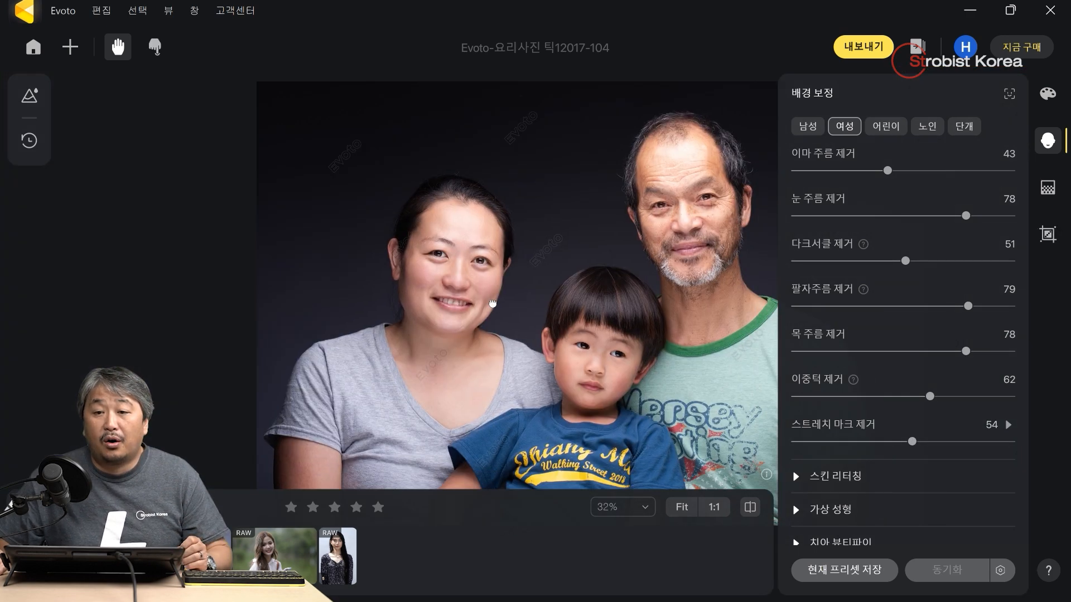
- In skin retouching, set the woman's neutral-gray texture to 46 and her facial glow texture to 50
{"action": "scroll", "coordinate": [818, 460], "scroll_direction": "down", "scroll_amount": 3}
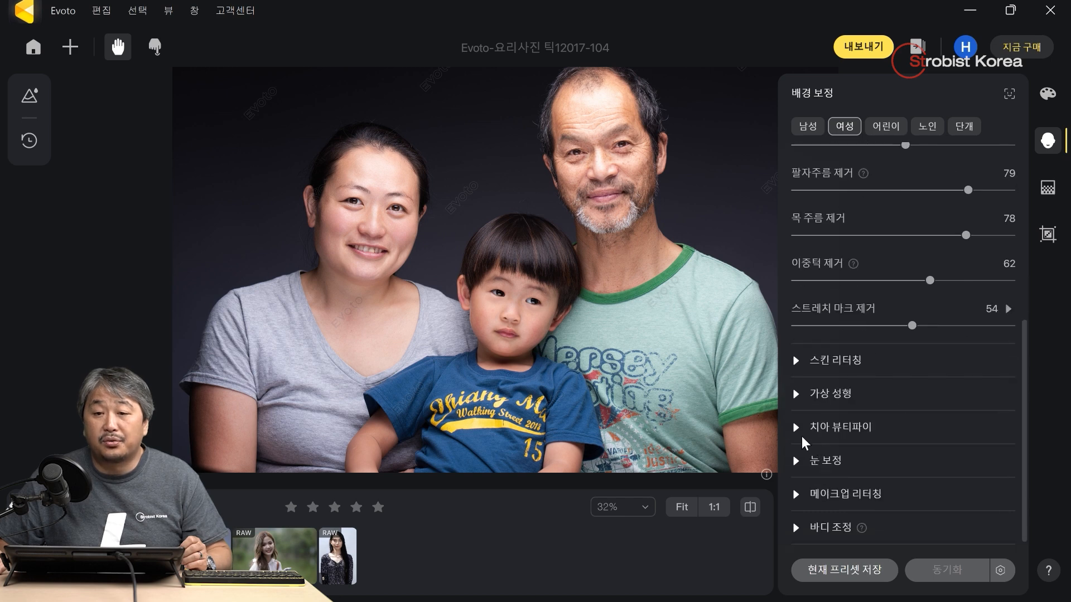
{"action": "left_click", "coordinate": [796, 361]}
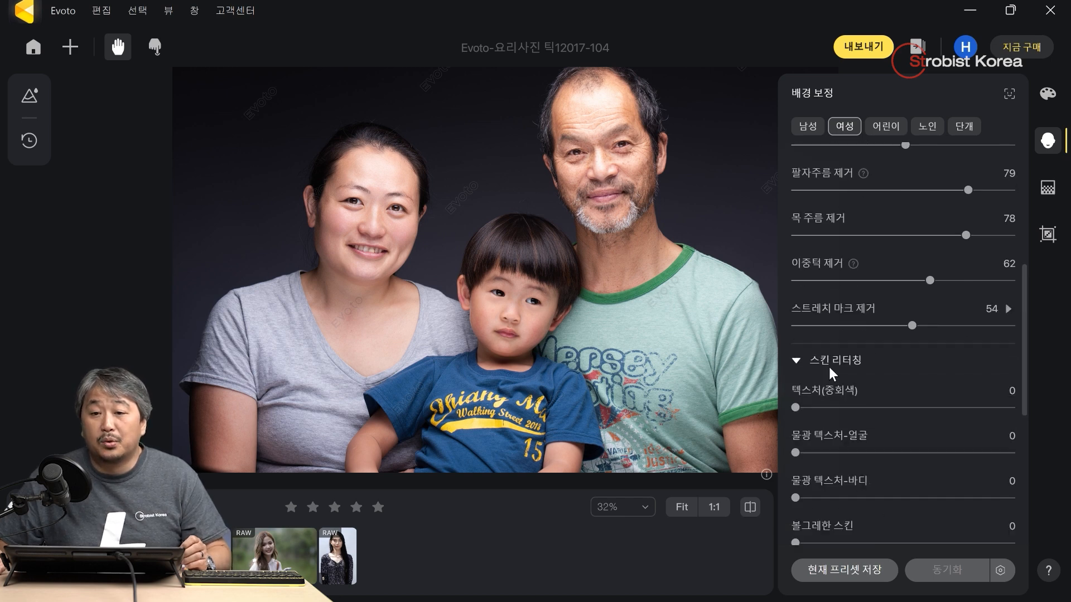
{"action": "left_click", "coordinate": [894, 407]}
{"action": "scroll", "coordinate": [847, 338], "scroll_direction": "down", "scroll_amount": 1}
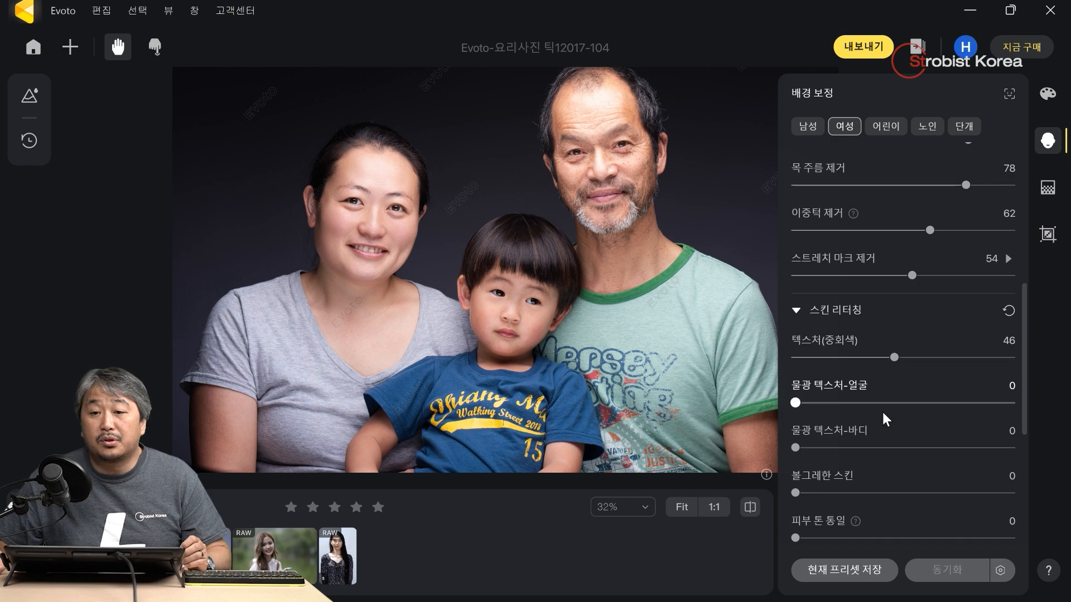
{"action": "left_click", "coordinate": [902, 402]}
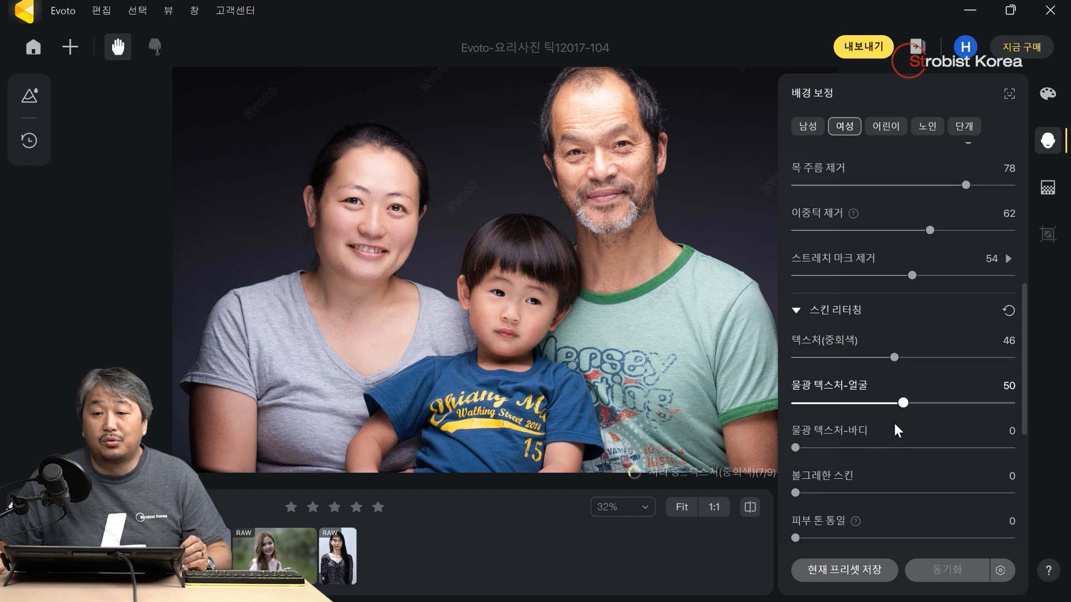
- Compare the woman's face in close-up with the facial glow texture at 0 and back at 50
{"action": "scroll", "coordinate": [403, 263], "scroll_direction": "up", "scroll_amount": 5}
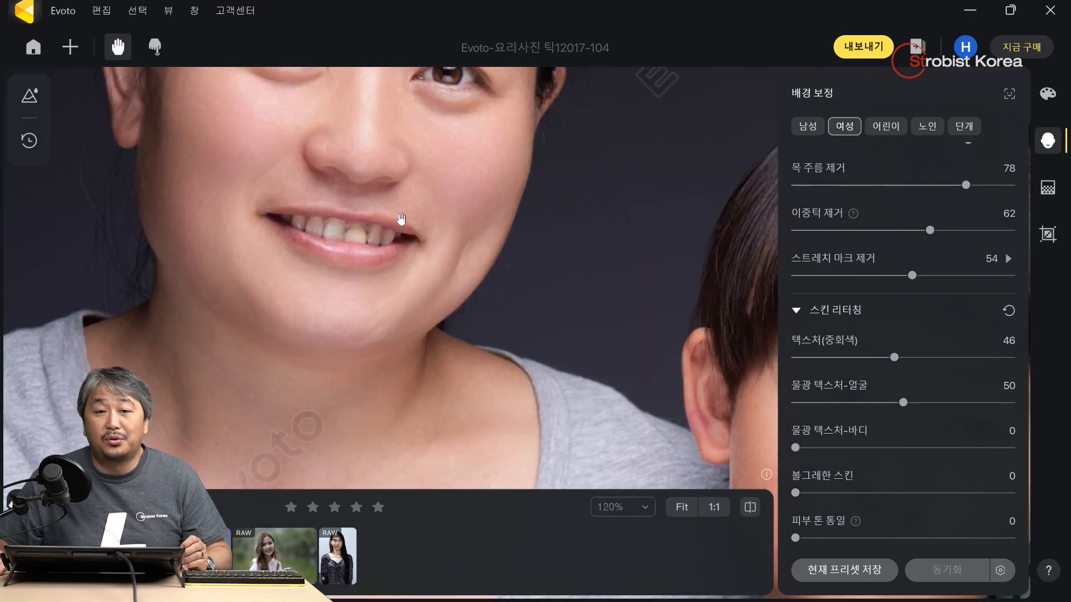
{"action": "left_click_drag", "start_coordinate": [407, 231], "coordinate": [429, 351]}
{"action": "double_click", "coordinate": [904, 402]}
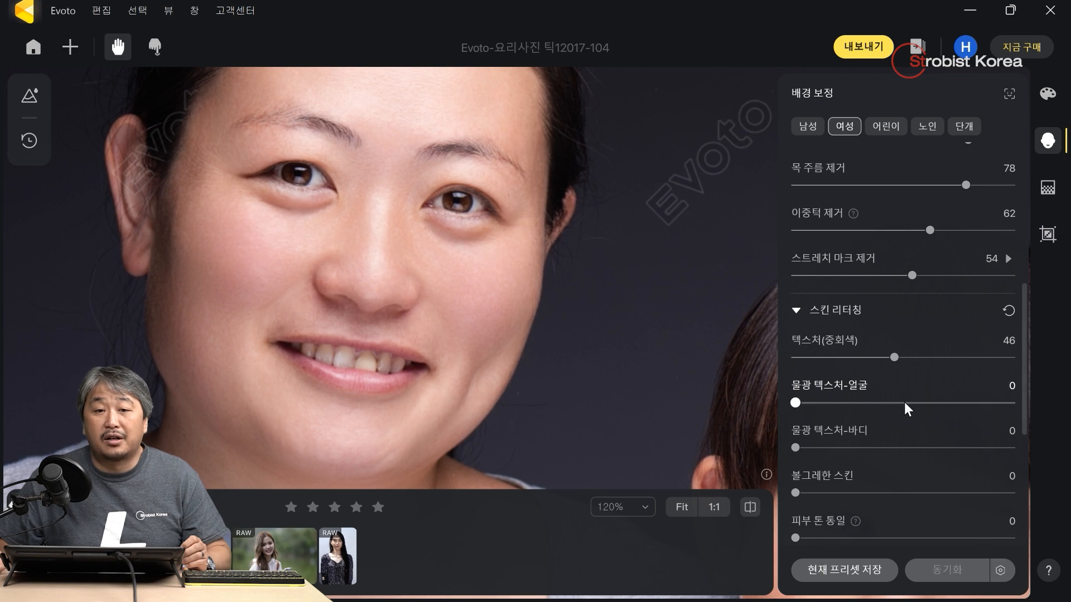
{"action": "left_click", "coordinate": [904, 402]}
{"action": "scroll", "coordinate": [520, 350], "scroll_direction": "down", "scroll_amount": 5}
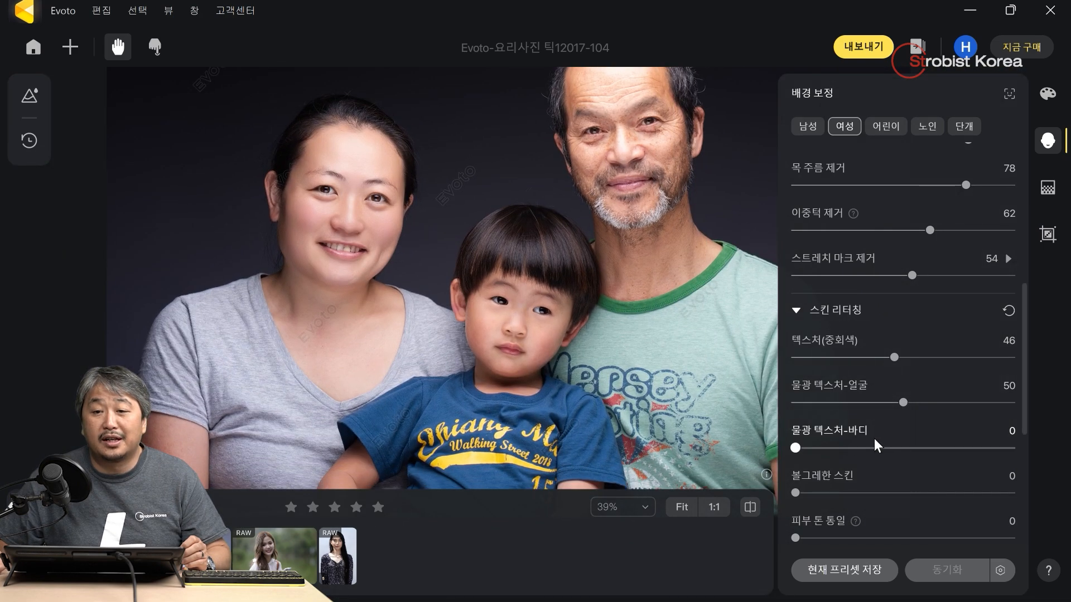
- Set the woman's body glow texture to 45 and skin tone evening to 51
{"action": "left_click", "coordinate": [892, 447]}
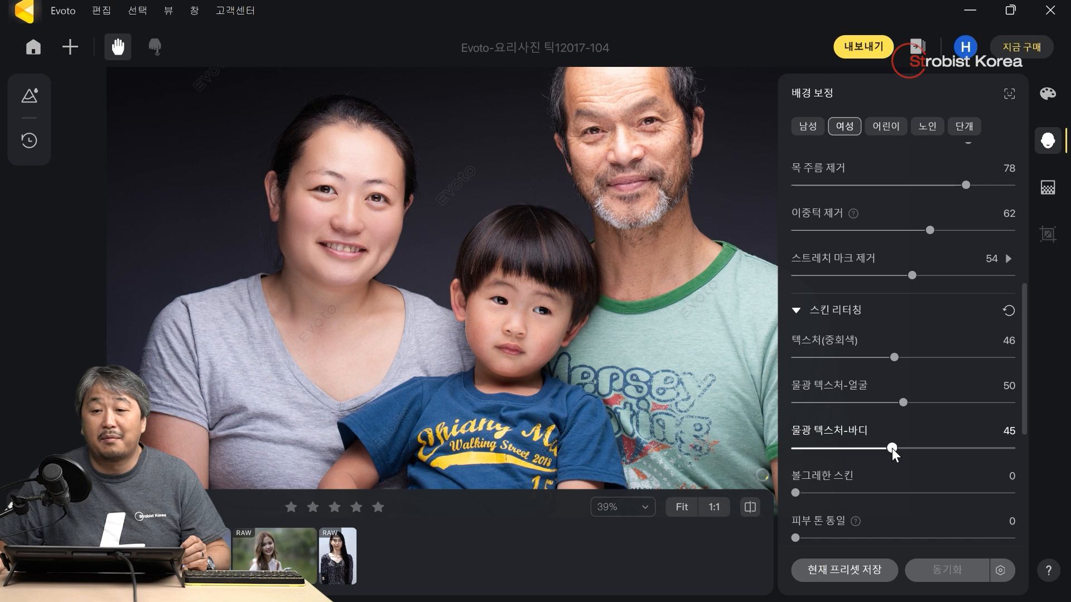
{"action": "scroll", "coordinate": [641, 410], "scroll_direction": "down", "scroll_amount": 3}
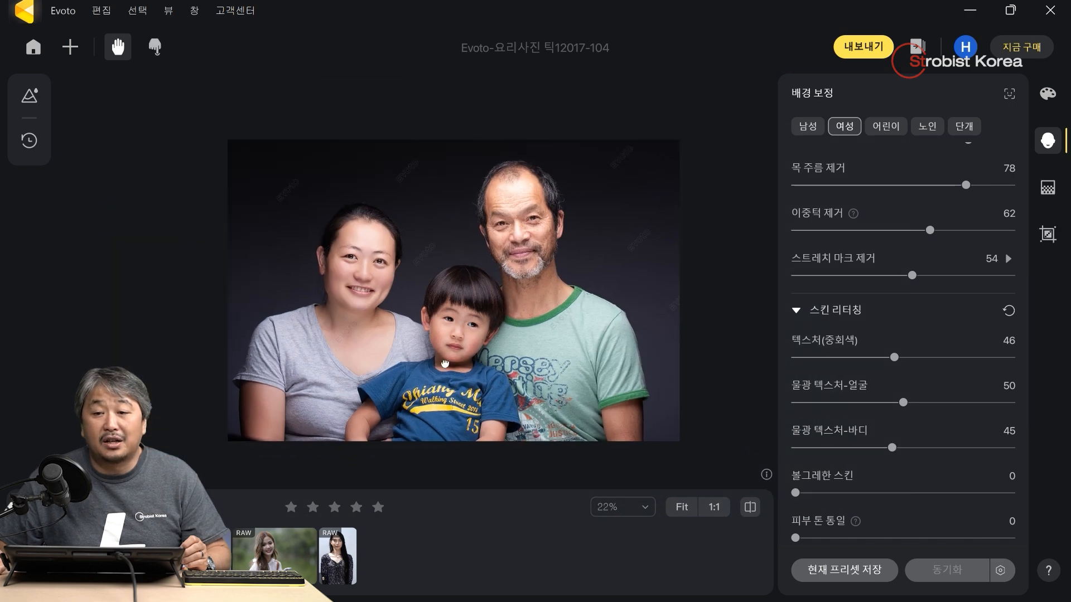
{"action": "scroll", "coordinate": [798, 428], "scroll_direction": "down", "scroll_amount": 1}
{"action": "scroll", "coordinate": [798, 423], "scroll_direction": "down", "scroll_amount": 1}
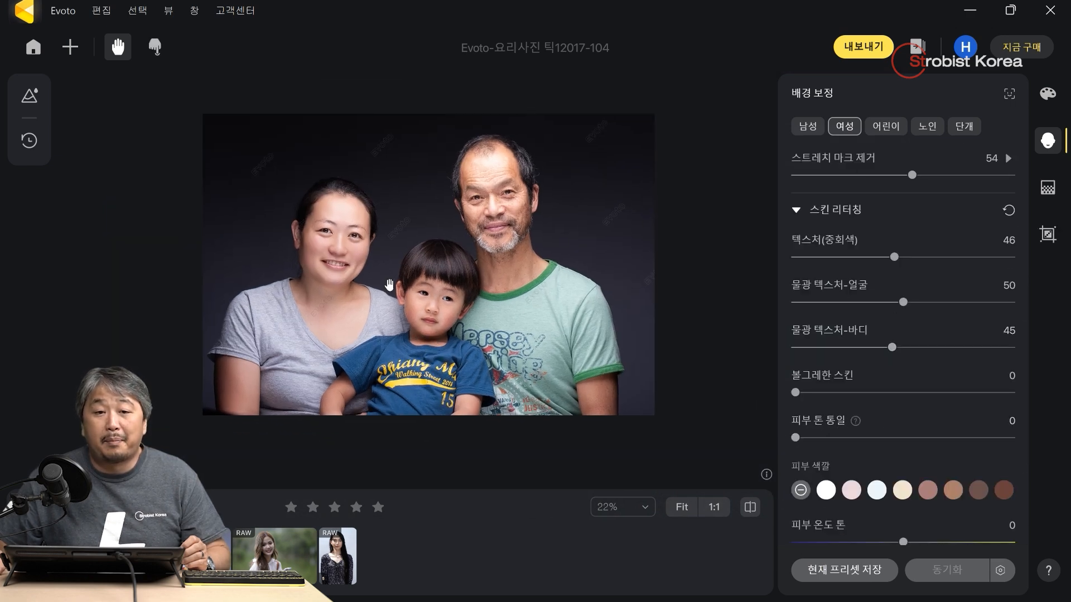
{"action": "left_click", "coordinate": [905, 438]}
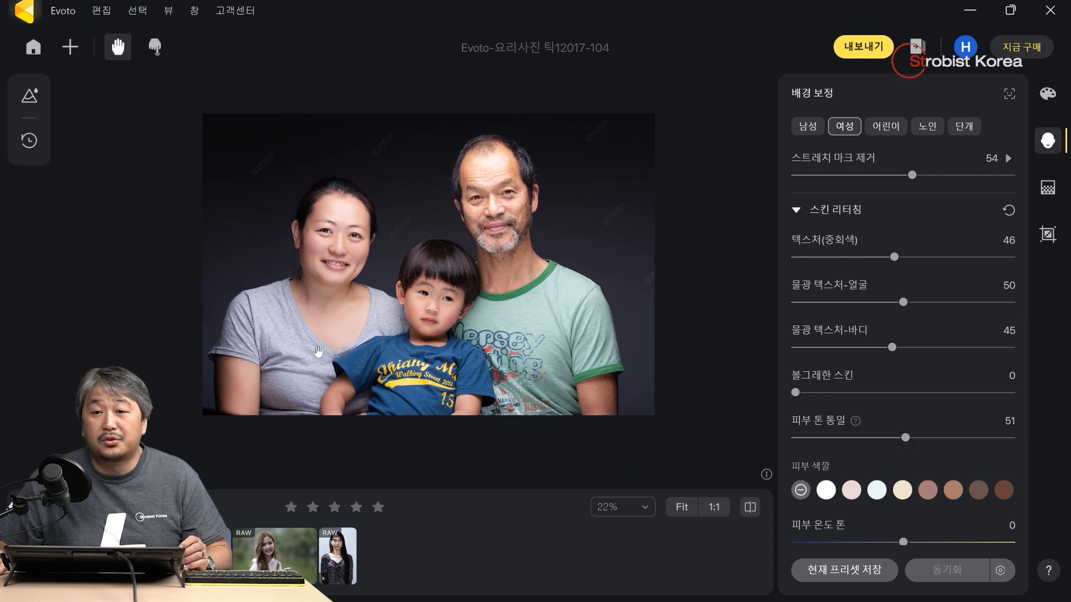
- Try several makeup presets on the woman, including the retro look (복고), and settle on the bare-face preset (쌩얼)
{"action": "scroll", "coordinate": [828, 424], "scroll_direction": "down", "scroll_amount": 2}
{"action": "scroll", "coordinate": [828, 427], "scroll_direction": "down", "scroll_amount": 1}
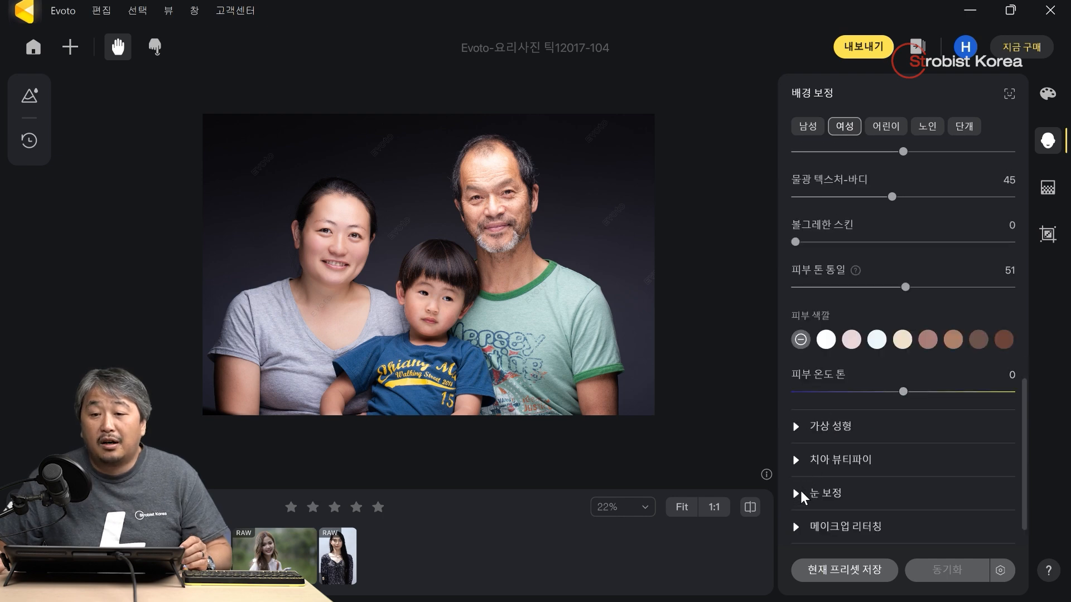
{"action": "left_click", "coordinate": [797, 528]}
{"action": "scroll", "coordinate": [883, 457], "scroll_direction": "down", "scroll_amount": 8}
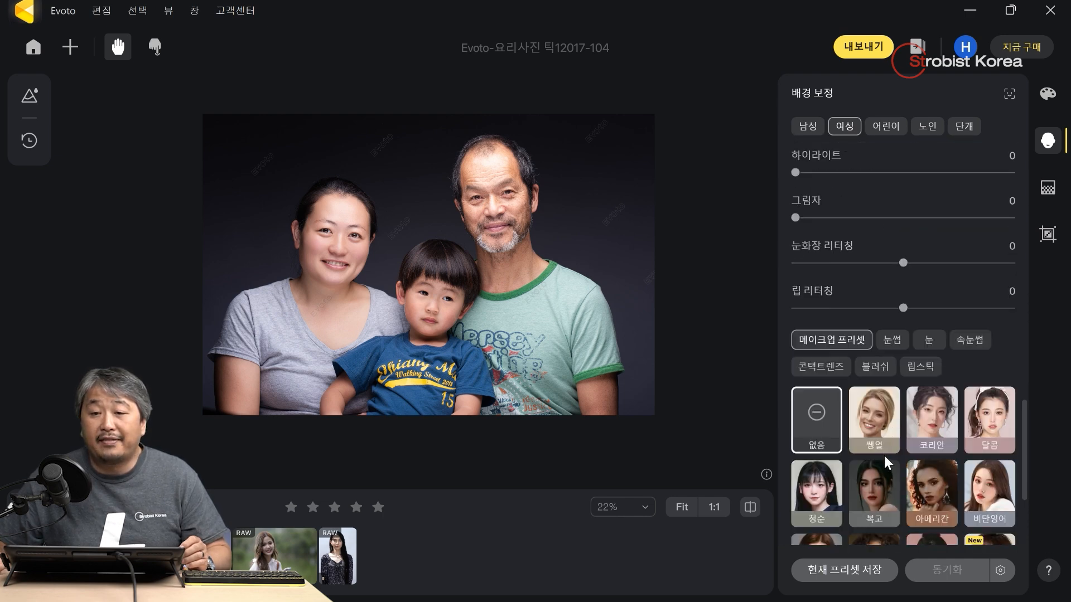
{"action": "left_click", "coordinate": [983, 498]}
{"action": "left_click", "coordinate": [930, 500]}
{"action": "left_click", "coordinate": [882, 501]}
{"action": "scroll", "coordinate": [890, 496], "scroll_direction": "down", "scroll_amount": 2}
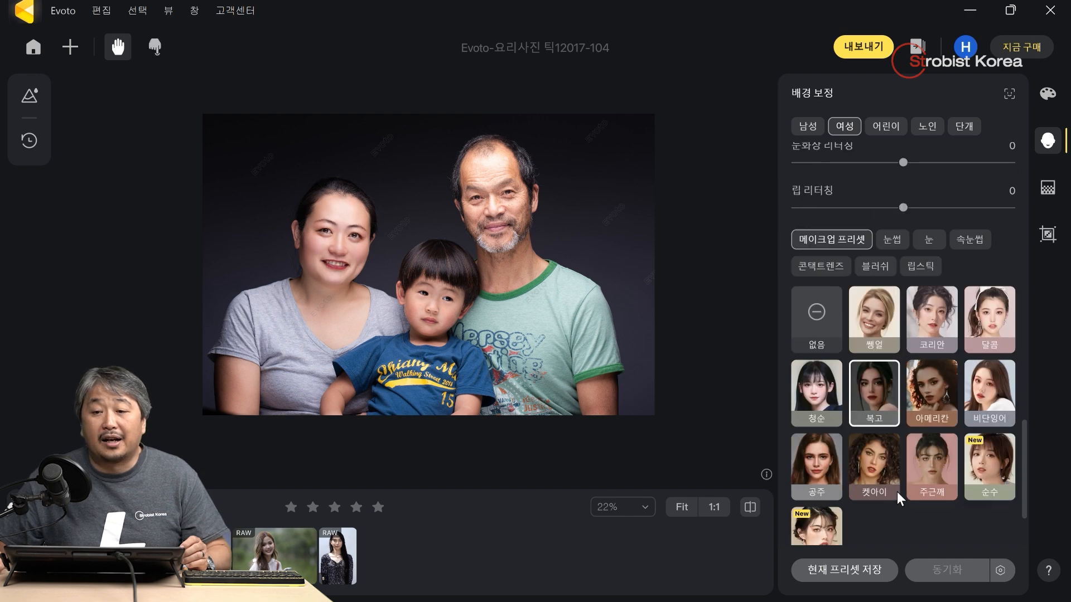
{"action": "left_click", "coordinate": [919, 481]}
{"action": "left_click", "coordinate": [872, 349]}
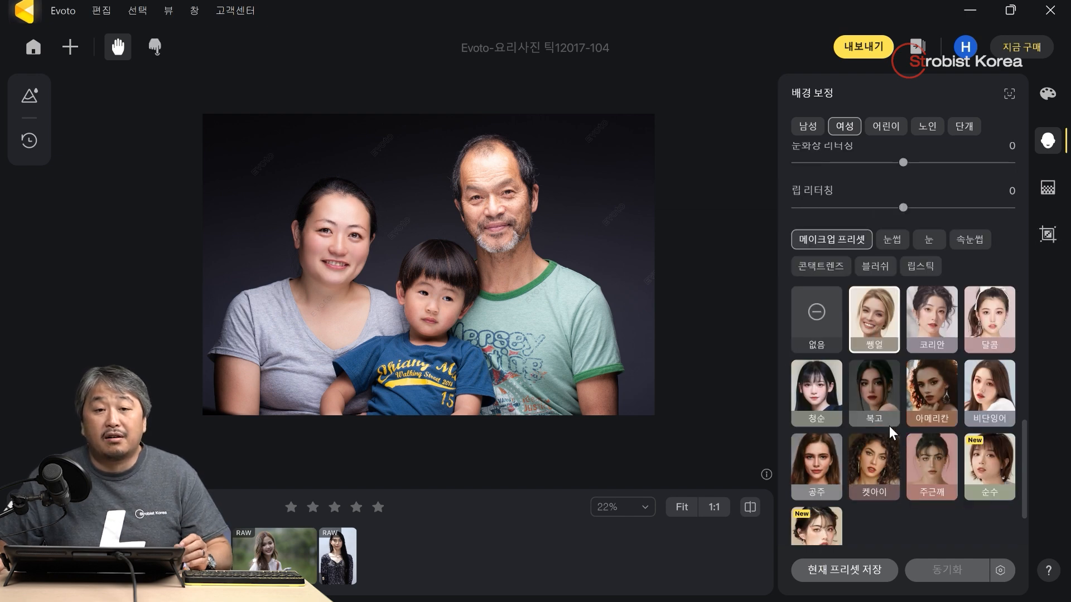
- Try the woman's eye makeup retouching at 64, 63 and -66, then reset it to 0
{"action": "scroll", "coordinate": [894, 443], "scroll_direction": "up", "scroll_amount": 1}
{"action": "scroll", "coordinate": [895, 443], "scroll_direction": "up", "scroll_amount": 2}
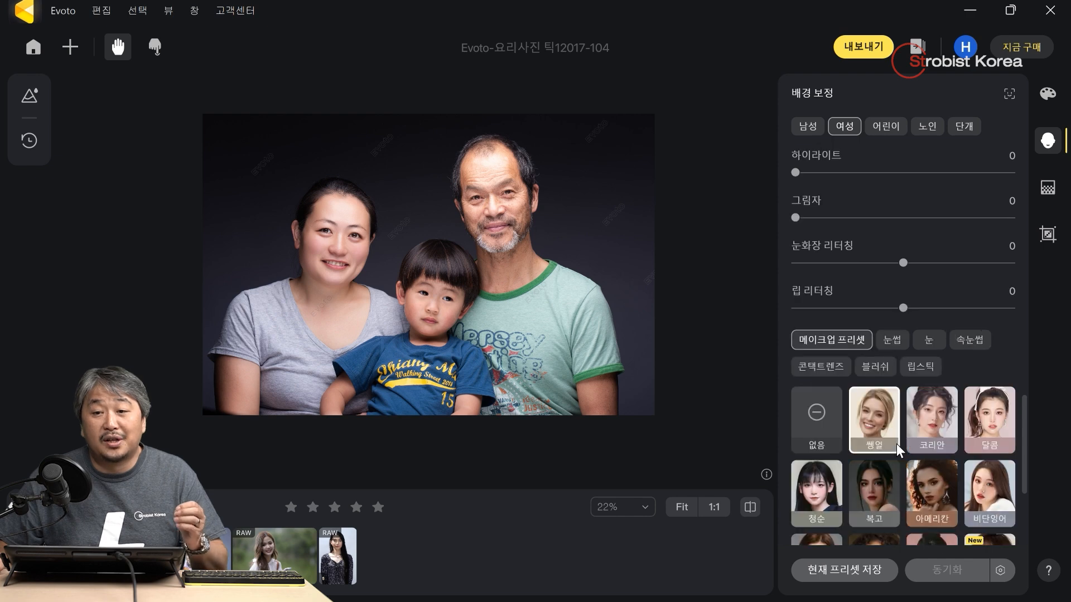
{"action": "scroll", "coordinate": [899, 417], "scroll_direction": "up", "scroll_amount": 2}
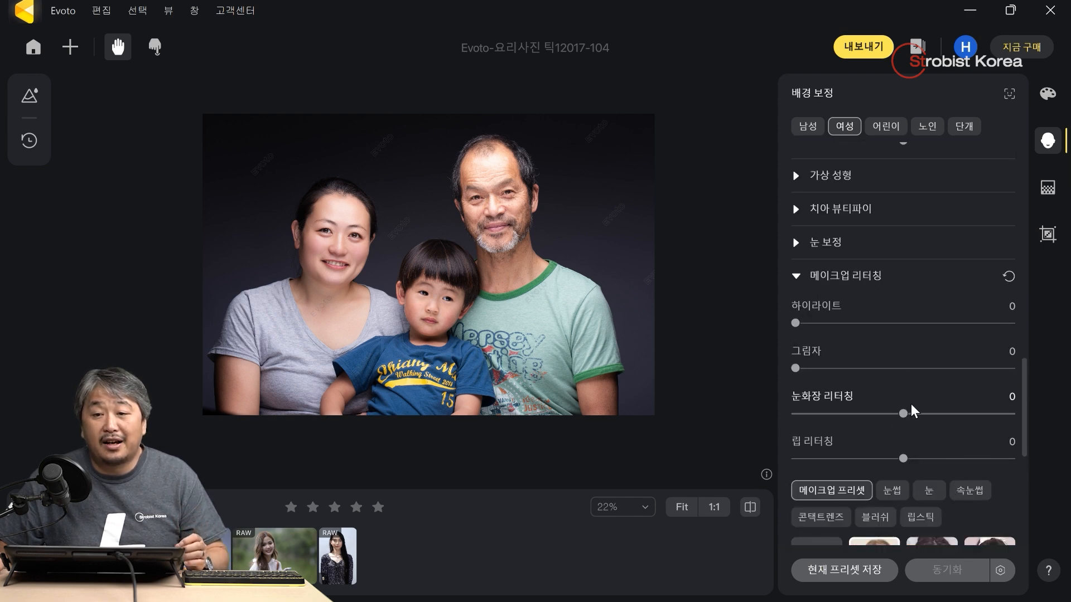
{"action": "left_click", "coordinate": [950, 414]}
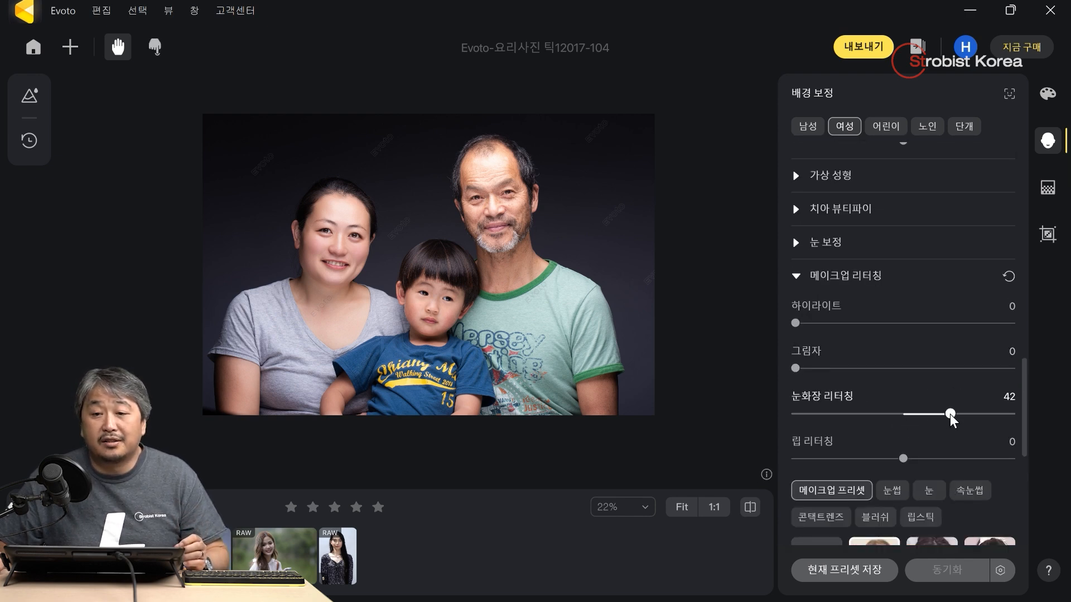
{"action": "left_click_drag", "start_coordinate": [950, 414], "coordinate": [976, 414]}
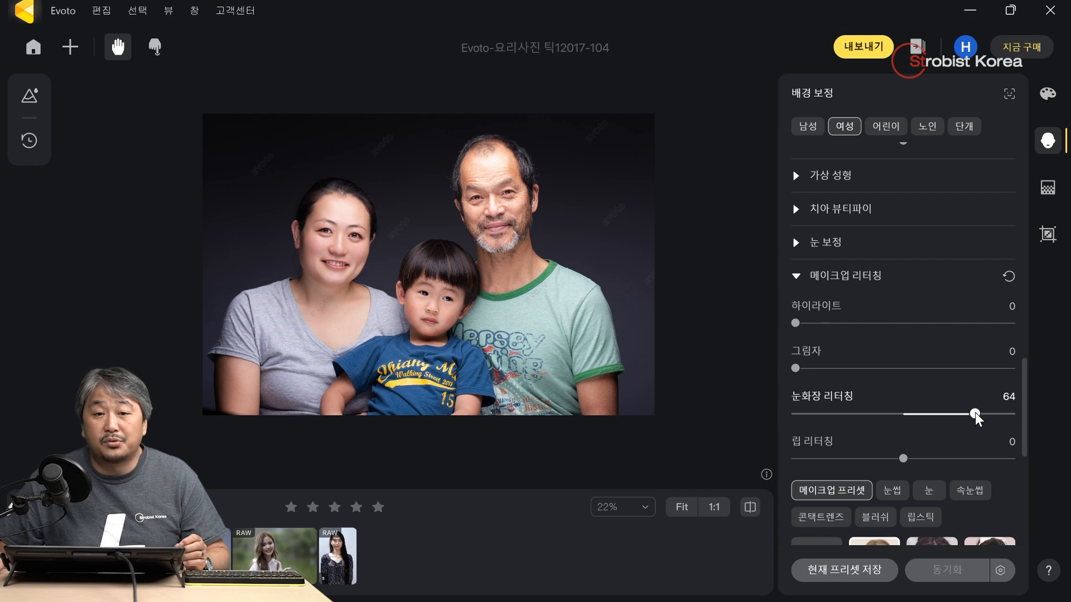
{"action": "scroll", "coordinate": [322, 237], "scroll_direction": "up", "scroll_amount": 3}
{"action": "scroll", "coordinate": [322, 237], "scroll_direction": "up", "scroll_amount": 2}
{"action": "double_click", "coordinate": [973, 414]}
{"action": "left_click", "coordinate": [973, 414]}
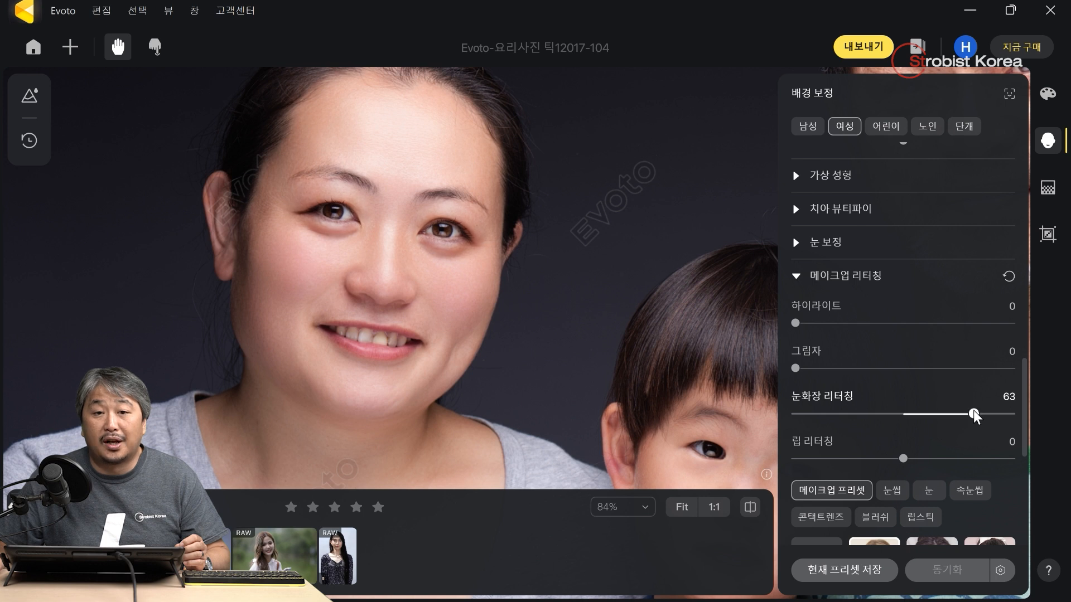
{"action": "double_click", "coordinate": [975, 414]}
{"action": "left_click", "coordinate": [830, 415]}
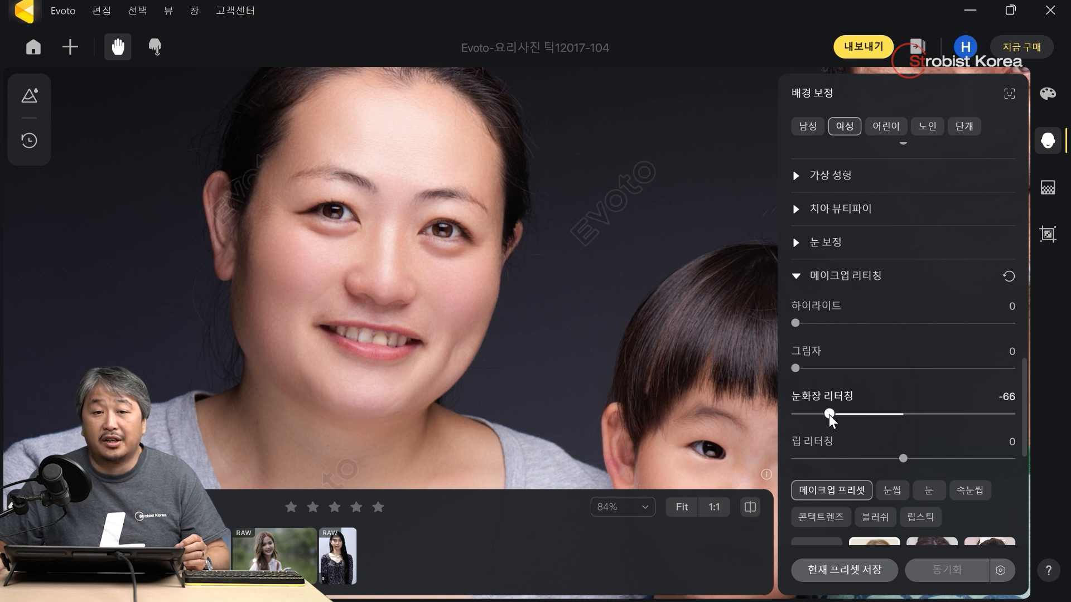
{"action": "double_click", "coordinate": [829, 415]}
- Try positive and negative lip retouching on the woman, including 57 and -66, and reset it to 0
{"action": "left_click", "coordinate": [969, 459]}
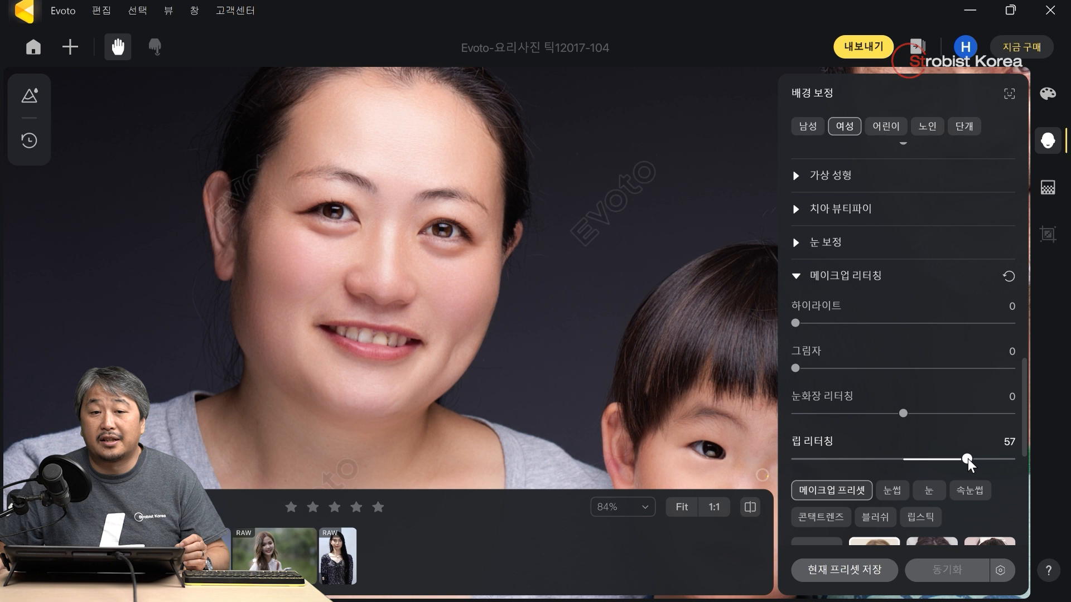
{"action": "left_click", "coordinate": [982, 459]}
{"action": "double_click", "coordinate": [984, 459]}
{"action": "left_click", "coordinate": [829, 459]}
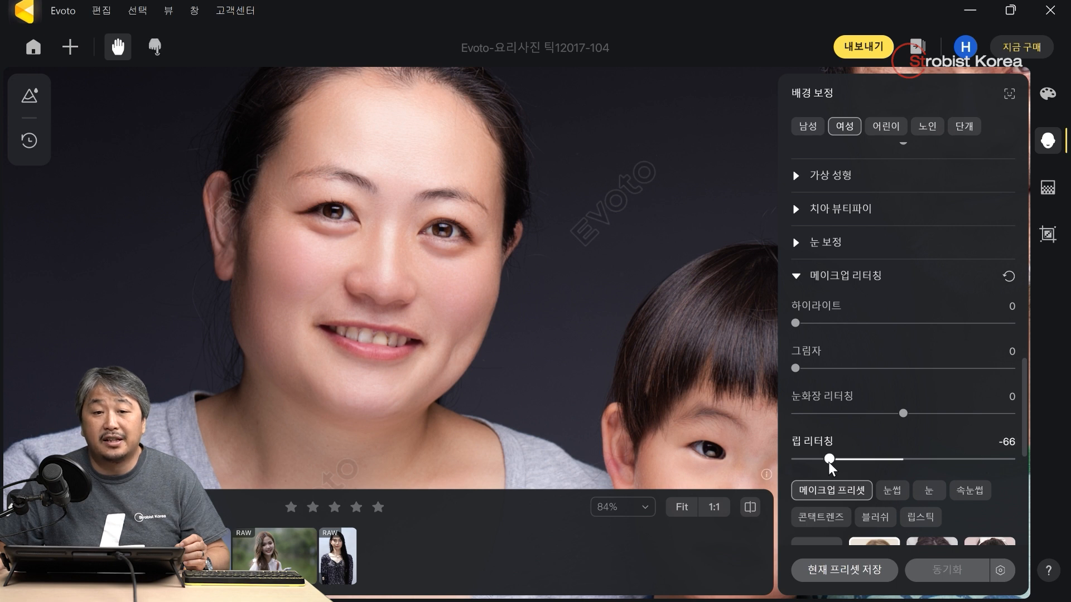
{"action": "double_click", "coordinate": [829, 459]}
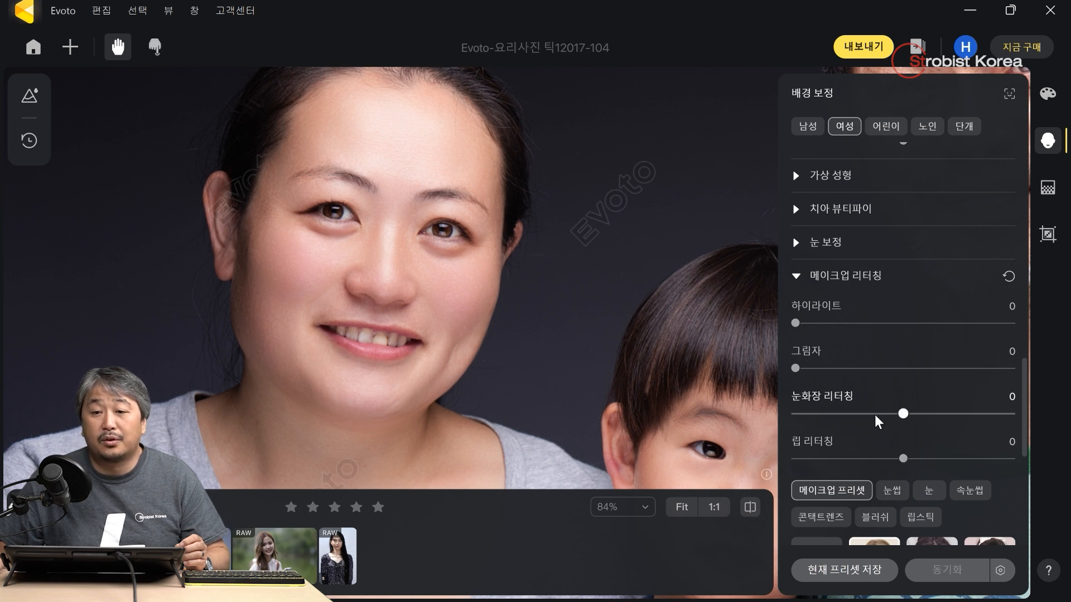
- For the child, set facial blemish and acne removal to 46 and turn on facial mole removal
{"action": "scroll", "coordinate": [873, 411], "scroll_direction": "down", "scroll_amount": 3}
{"action": "scroll", "coordinate": [842, 435], "scroll_direction": "down", "scroll_amount": 2}
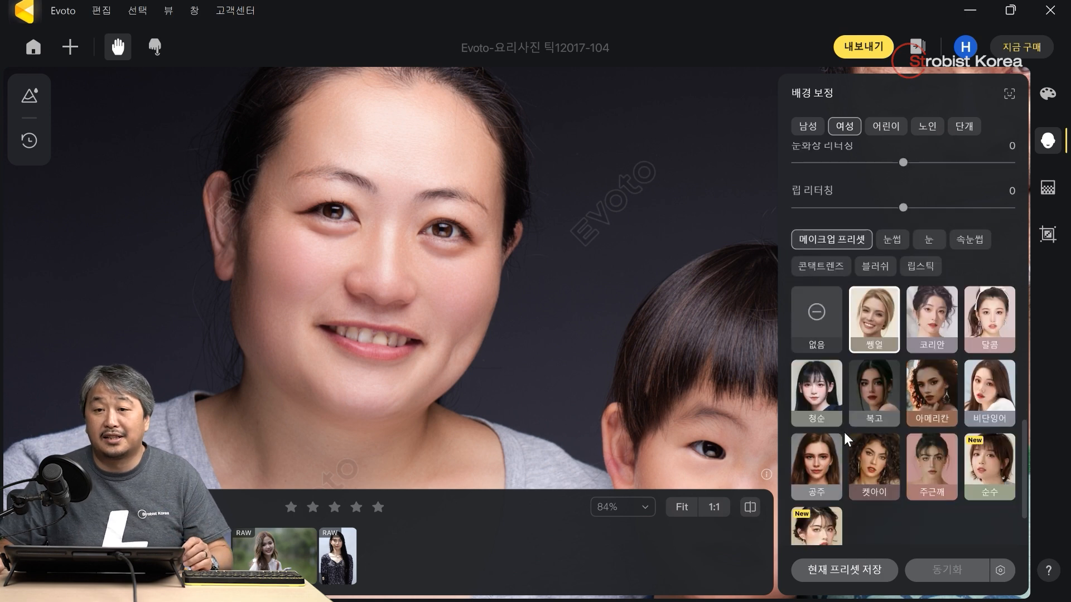
{"action": "scroll", "coordinate": [503, 325], "scroll_direction": "down", "scroll_amount": 4}
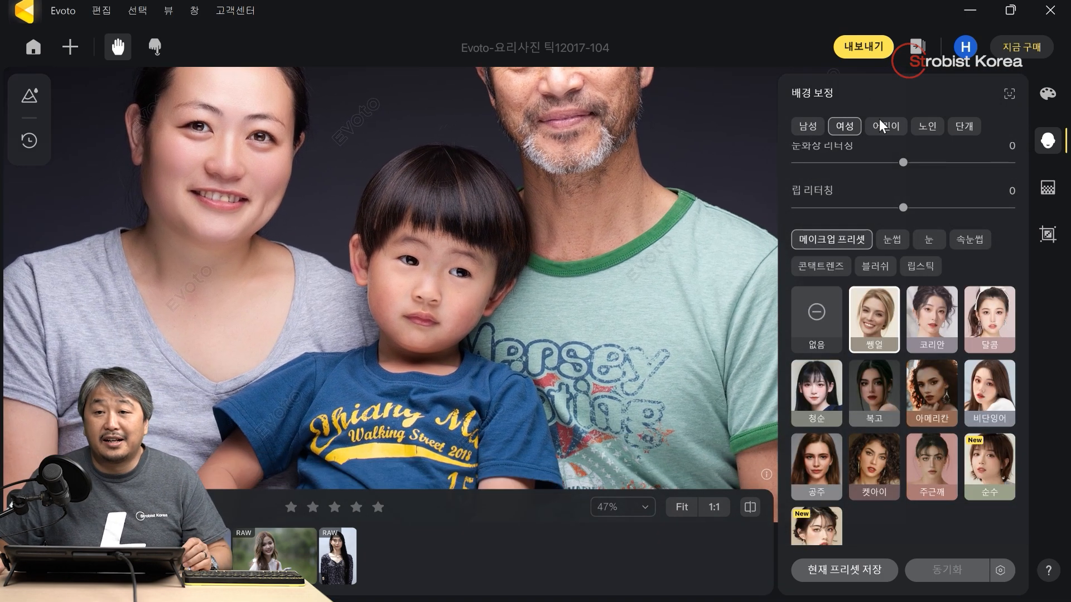
{"action": "left_click", "coordinate": [881, 125]}
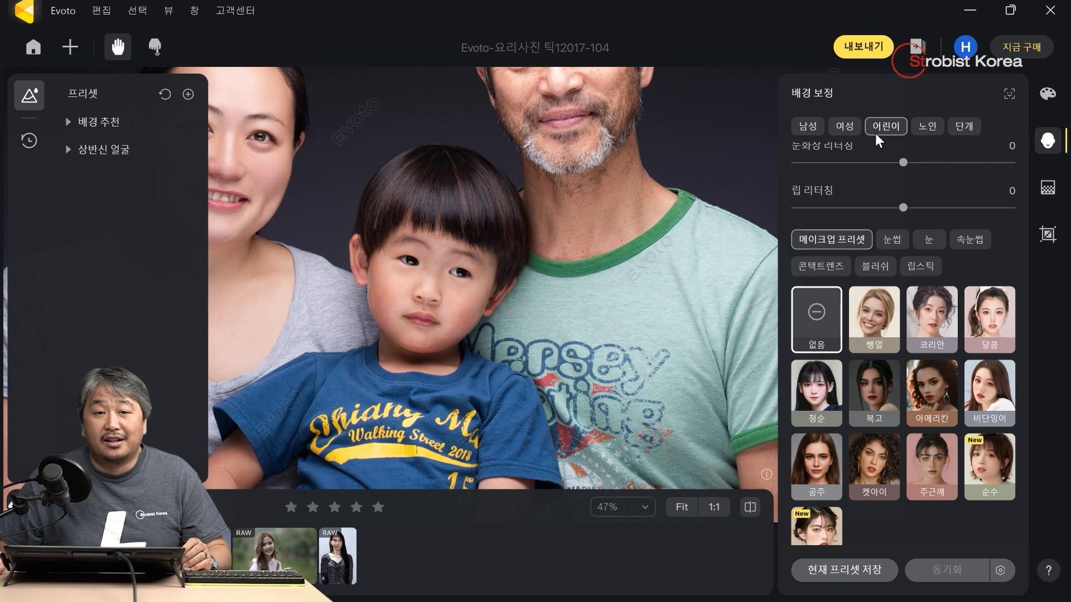
{"action": "left_click", "coordinate": [39, 95]}
{"action": "scroll", "coordinate": [862, 296], "scroll_direction": "up", "scroll_amount": 15}
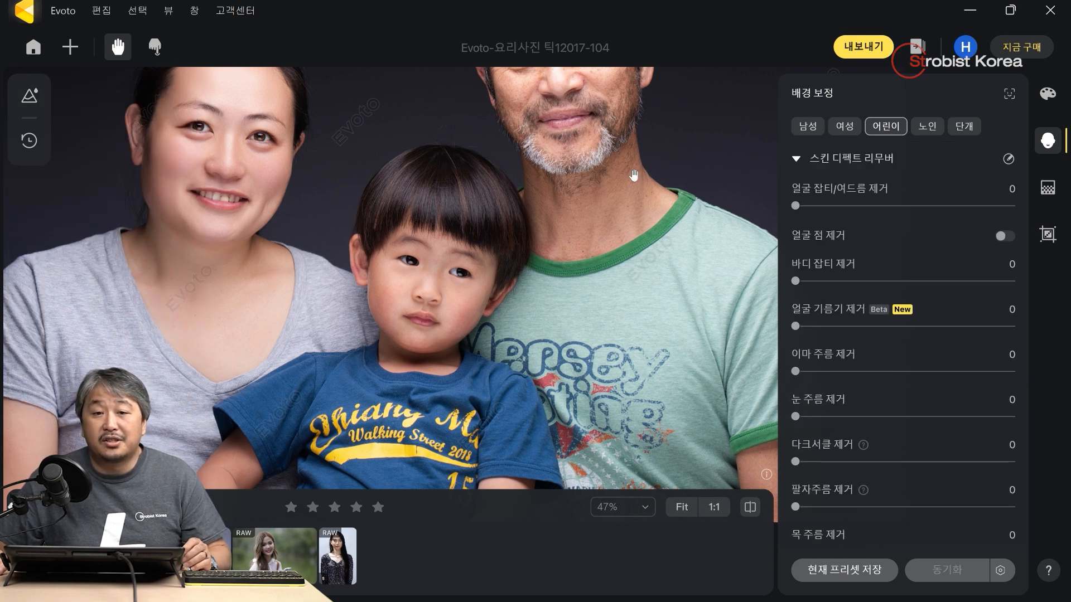
{"action": "scroll", "coordinate": [470, 278], "scroll_direction": "up", "scroll_amount": 5}
{"action": "scroll", "coordinate": [444, 308], "scroll_direction": "down", "scroll_amount": 3}
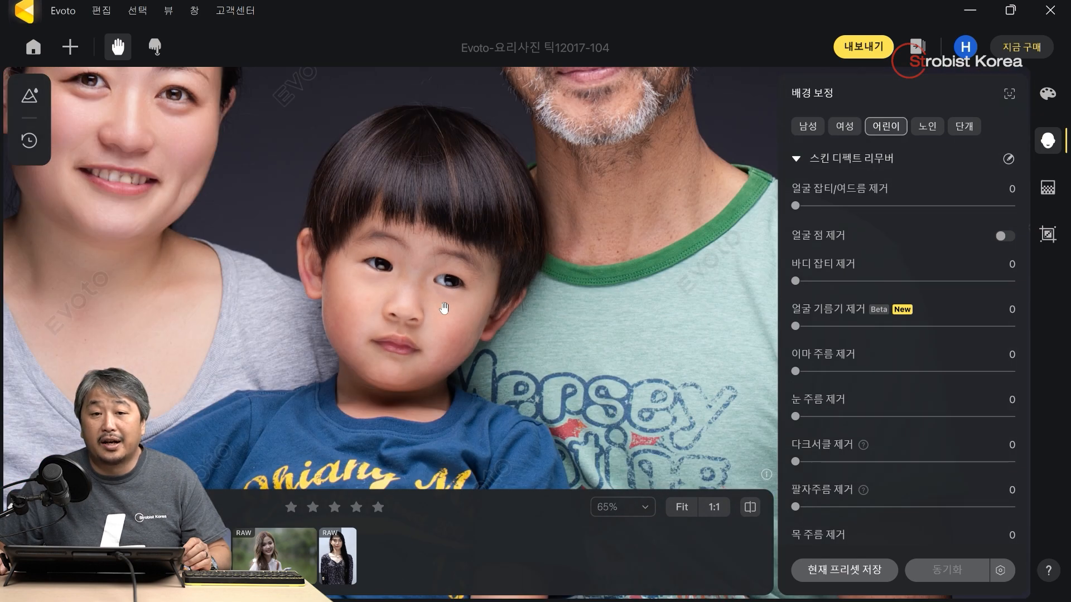
{"action": "scroll", "coordinate": [444, 308], "scroll_direction": "down", "scroll_amount": 3}
{"action": "left_click_drag", "start_coordinate": [795, 205], "coordinate": [894, 206]}
{"action": "left_click", "coordinate": [1007, 236]}
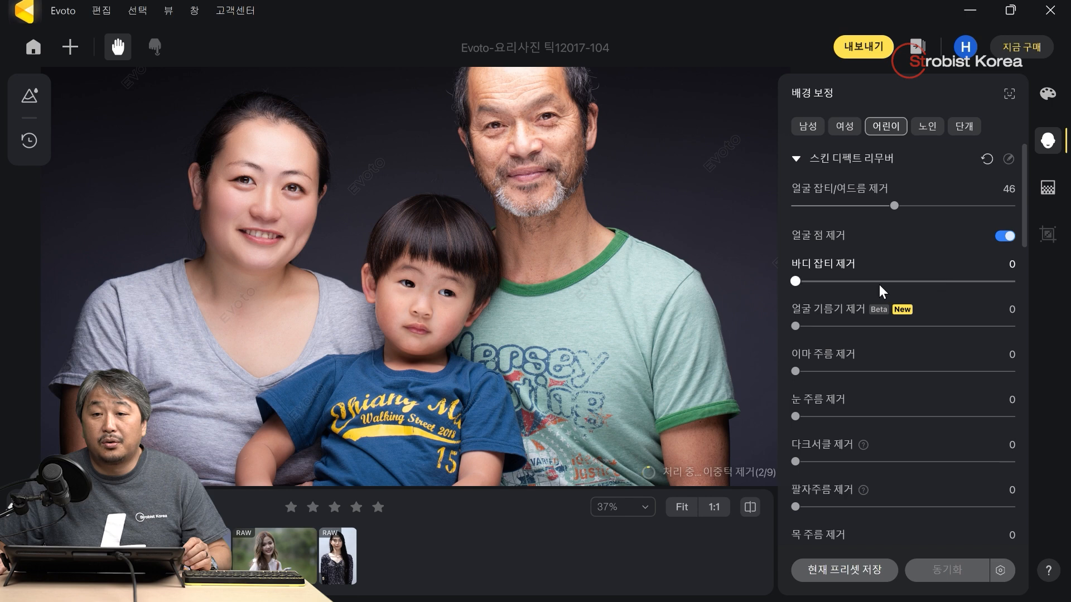
- For the child, set body blemish removal to 48, try facial oil removal and reset it to 0, and set dark circle removal to 43
{"action": "left_click", "coordinate": [898, 282]}
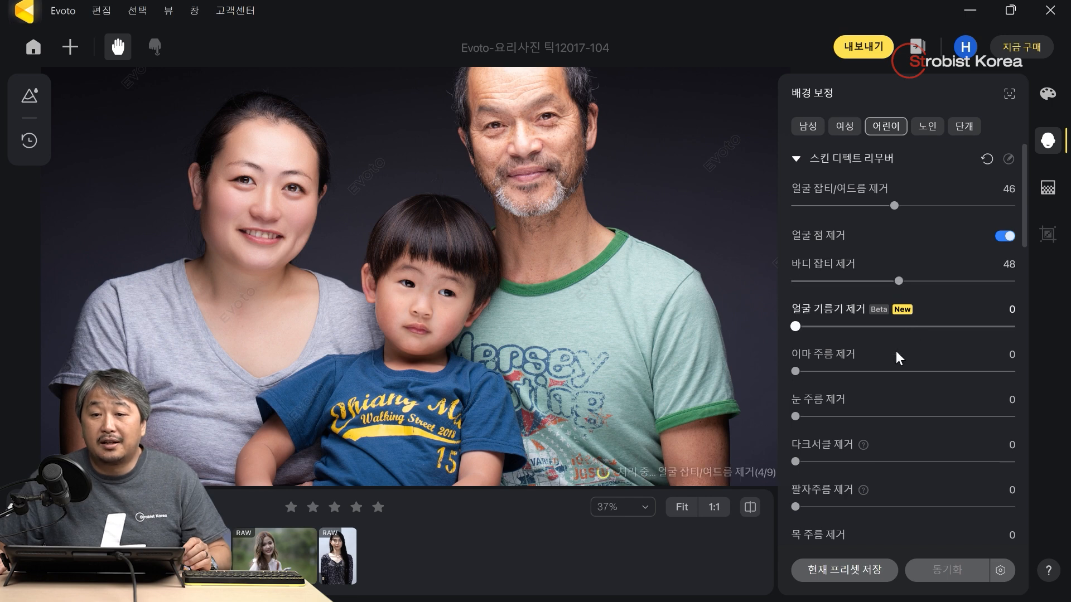
{"action": "left_click", "coordinate": [903, 326]}
{"action": "double_click", "coordinate": [906, 324]}
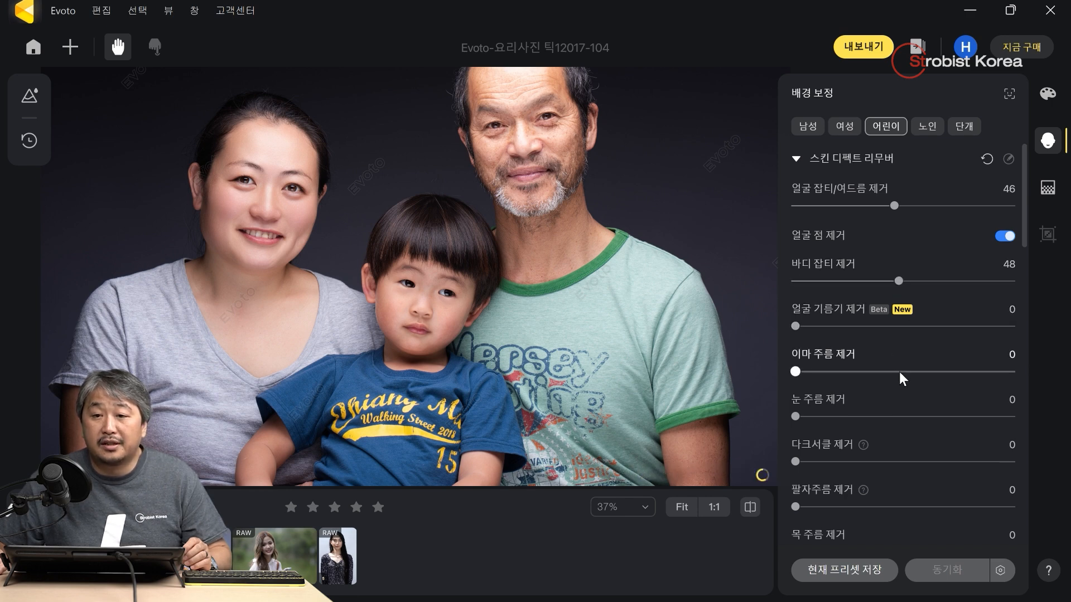
{"action": "scroll", "coordinate": [898, 382], "scroll_direction": "down", "scroll_amount": 1}
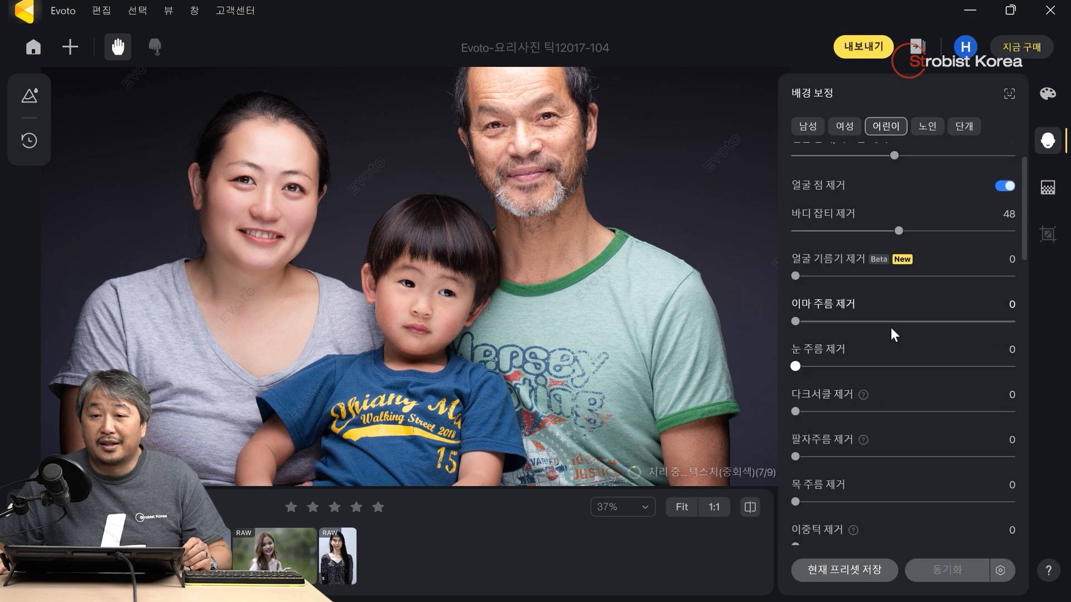
{"action": "scroll", "coordinate": [894, 376], "scroll_direction": "down", "scroll_amount": 2}
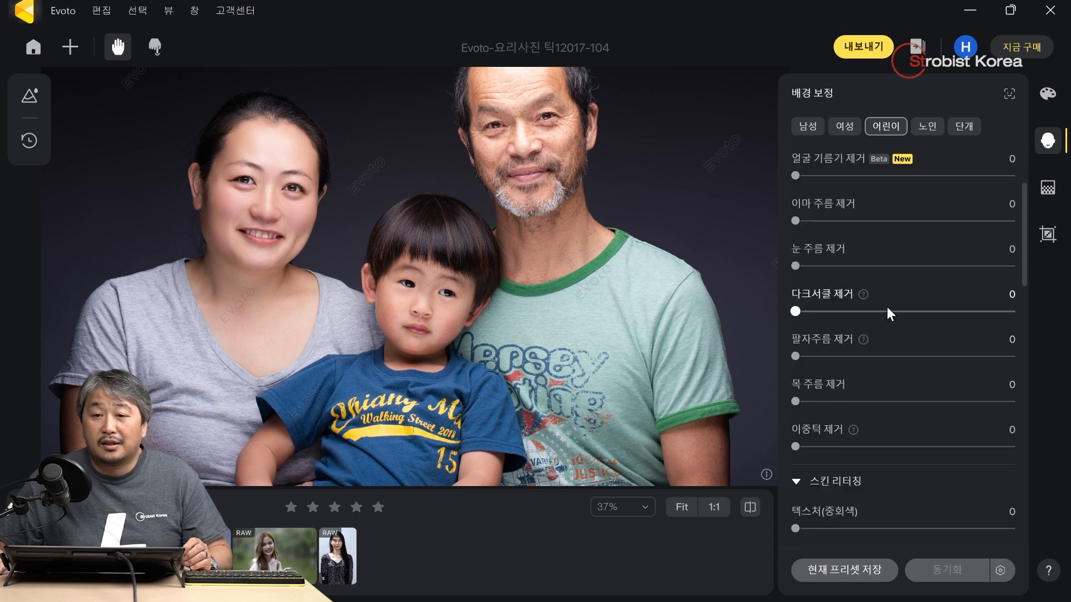
{"action": "left_click", "coordinate": [887, 308]}
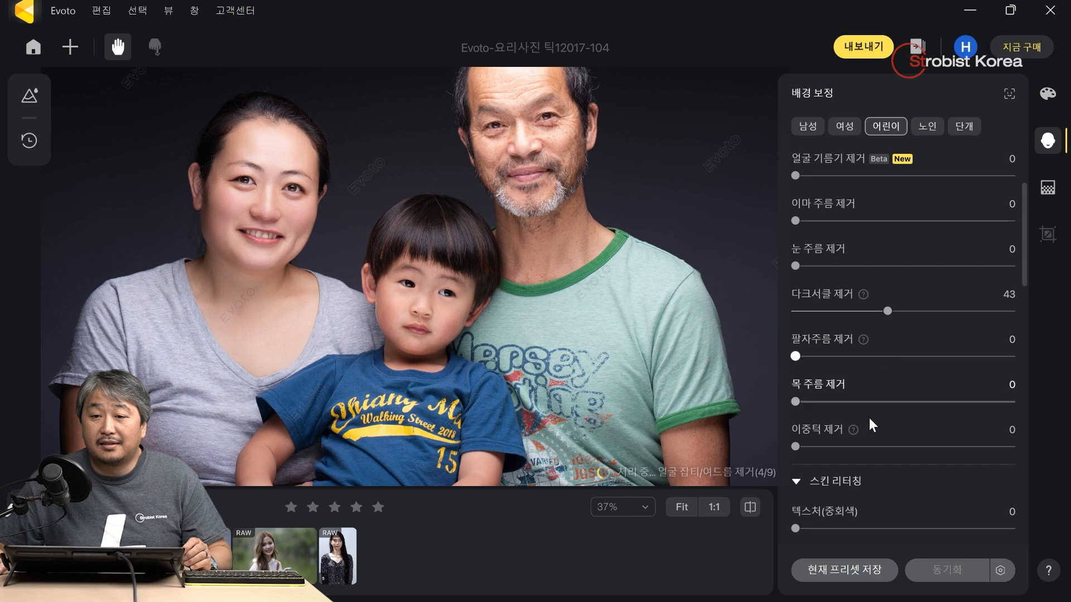
- Set the child's skin retouching to 47 for texture (중회색), 54 for glowing face texture and 63 for glowing body texture
{"action": "scroll", "coordinate": [872, 390], "scroll_direction": "down", "scroll_amount": 1}
{"action": "scroll", "coordinate": [890, 430], "scroll_direction": "down", "scroll_amount": 1}
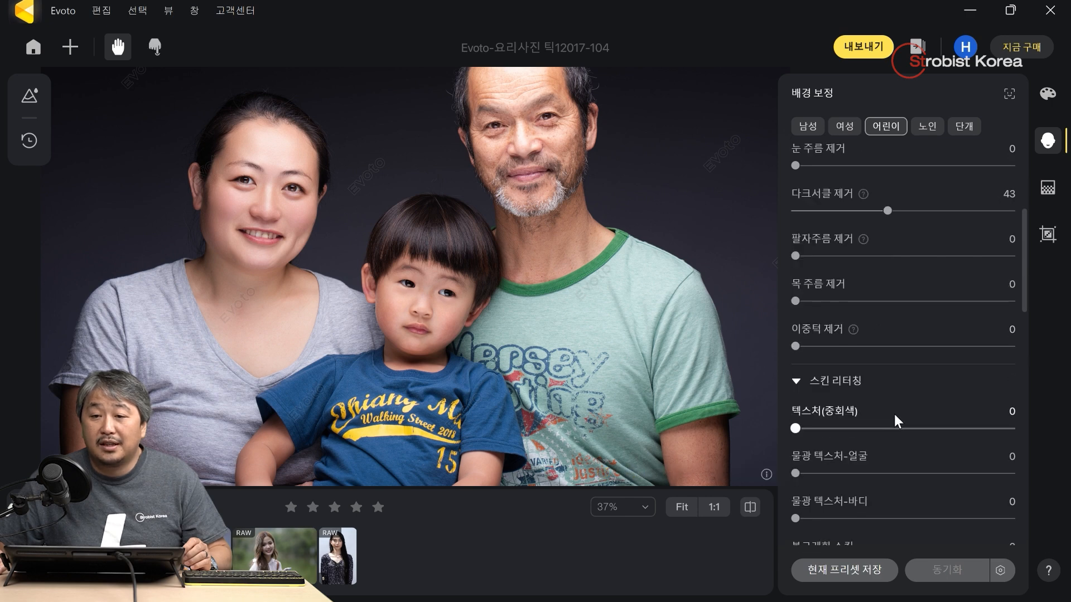
{"action": "left_click", "coordinate": [896, 428]}
{"action": "scroll", "coordinate": [897, 424], "scroll_direction": "down", "scroll_amount": 2}
{"action": "left_click", "coordinate": [912, 373]}
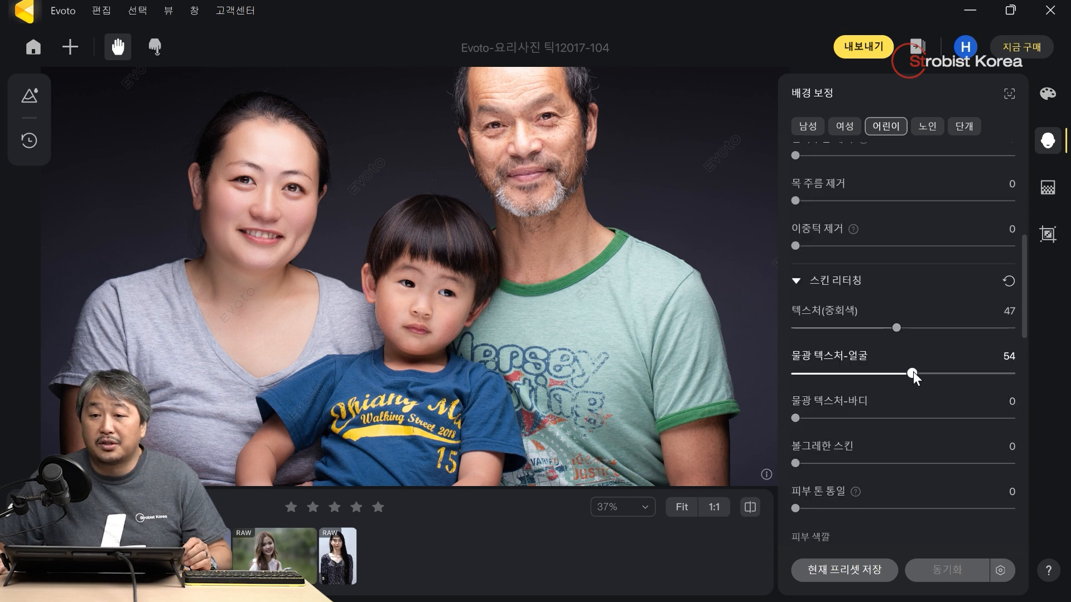
{"action": "left_click", "coordinate": [932, 418]}
{"action": "scroll", "coordinate": [892, 418], "scroll_direction": "down", "scroll_amount": 1}
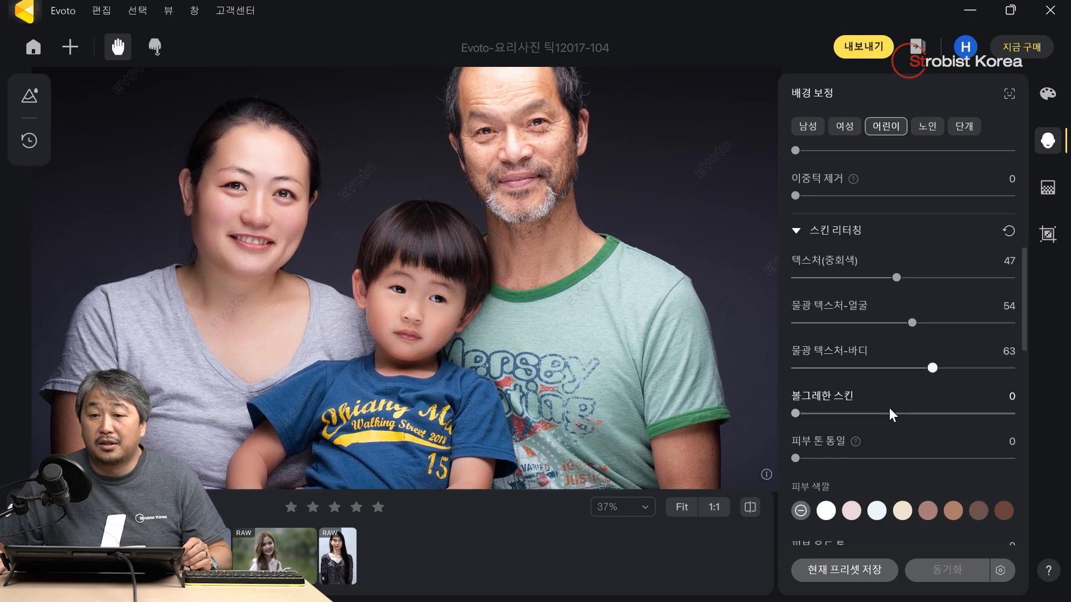
{"action": "scroll", "coordinate": [889, 404], "scroll_direction": "down", "scroll_amount": 1}
{"action": "scroll", "coordinate": [890, 400], "scroll_direction": "up", "scroll_amount": 2}
- For the man, try facial blemish and acne removal at 59 and 66, and set it to 76
{"action": "left_click_drag", "start_coordinate": [619, 329], "coordinate": [596, 430]}
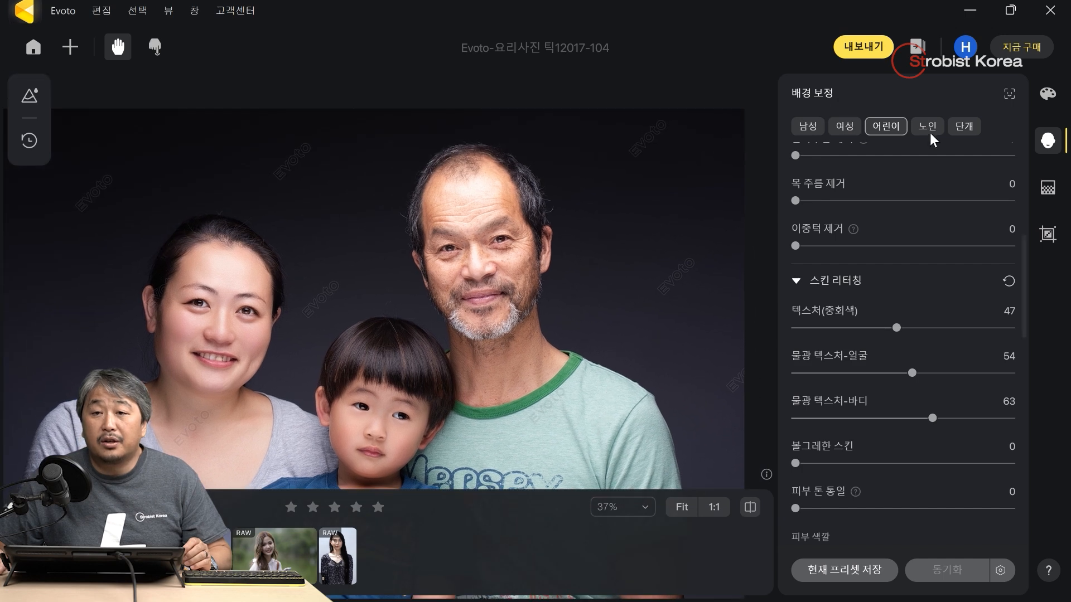
{"action": "left_click", "coordinate": [808, 122]}
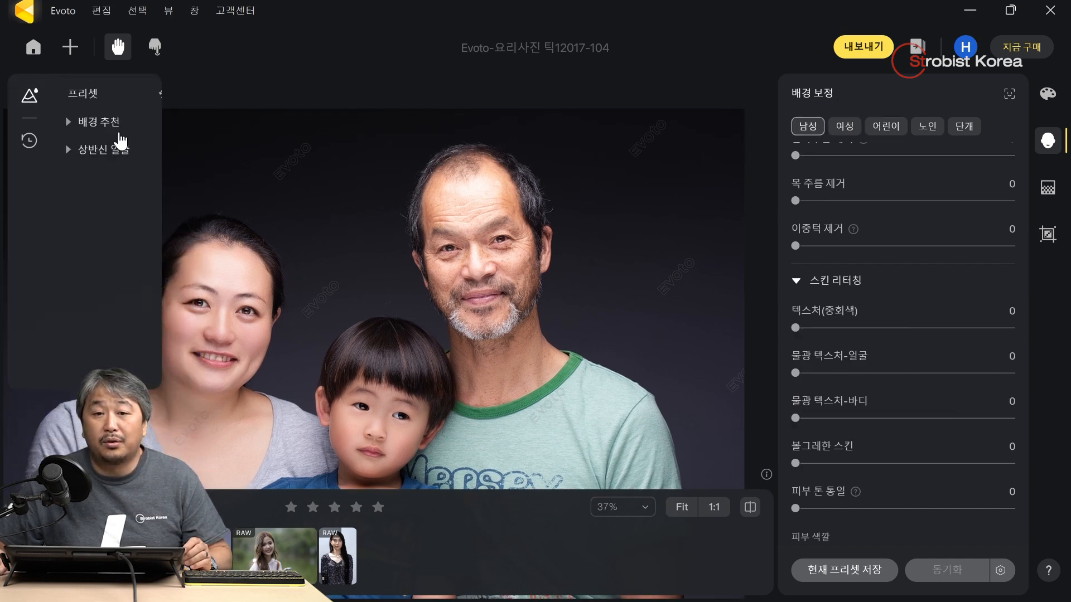
{"action": "scroll", "coordinate": [861, 239], "scroll_direction": "up", "scroll_amount": 5}
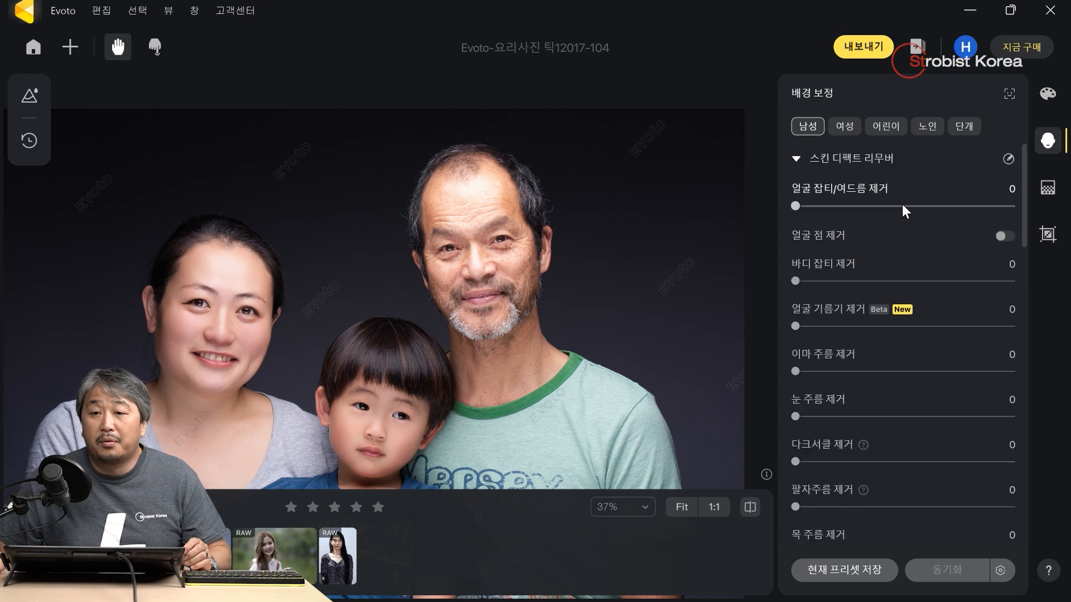
{"action": "scroll", "coordinate": [594, 256], "scroll_direction": "up", "scroll_amount": 3}
{"action": "left_click", "coordinate": [924, 205]}
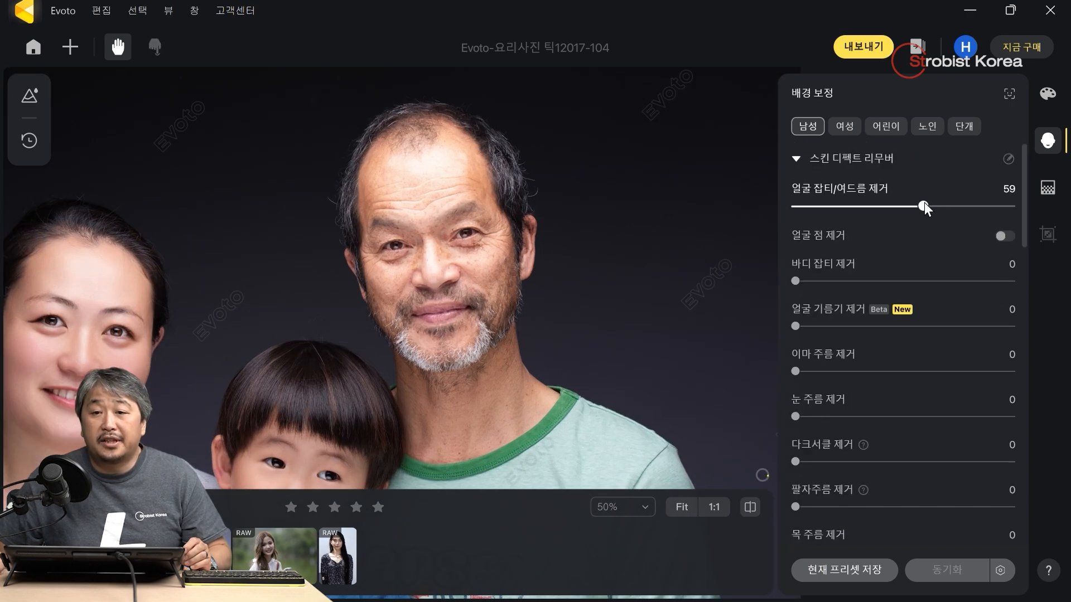
{"action": "left_click", "coordinate": [939, 204]}
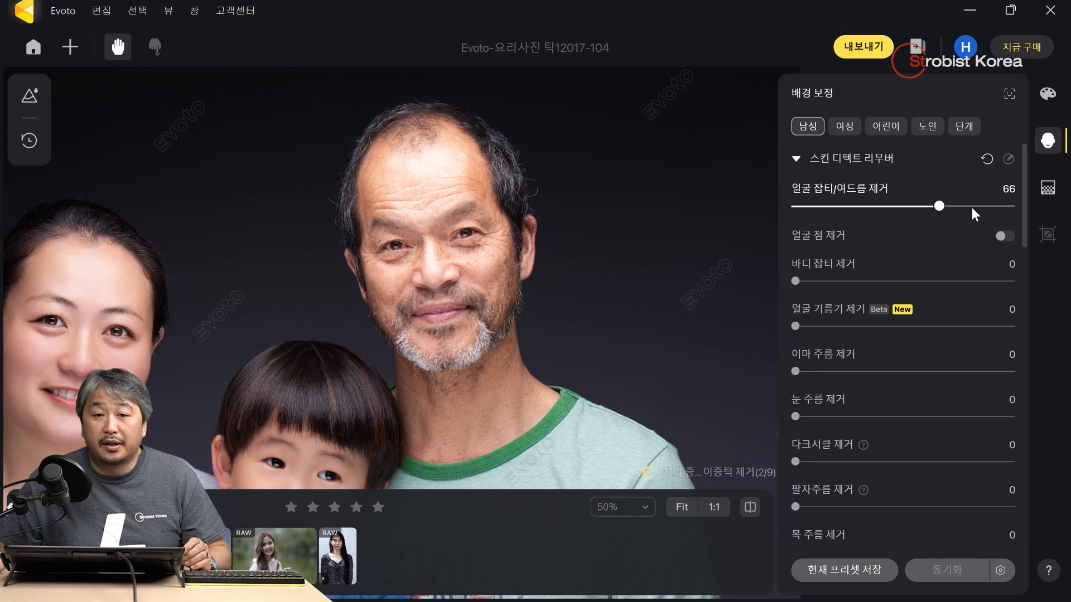
{"action": "left_click", "coordinate": [961, 207]}
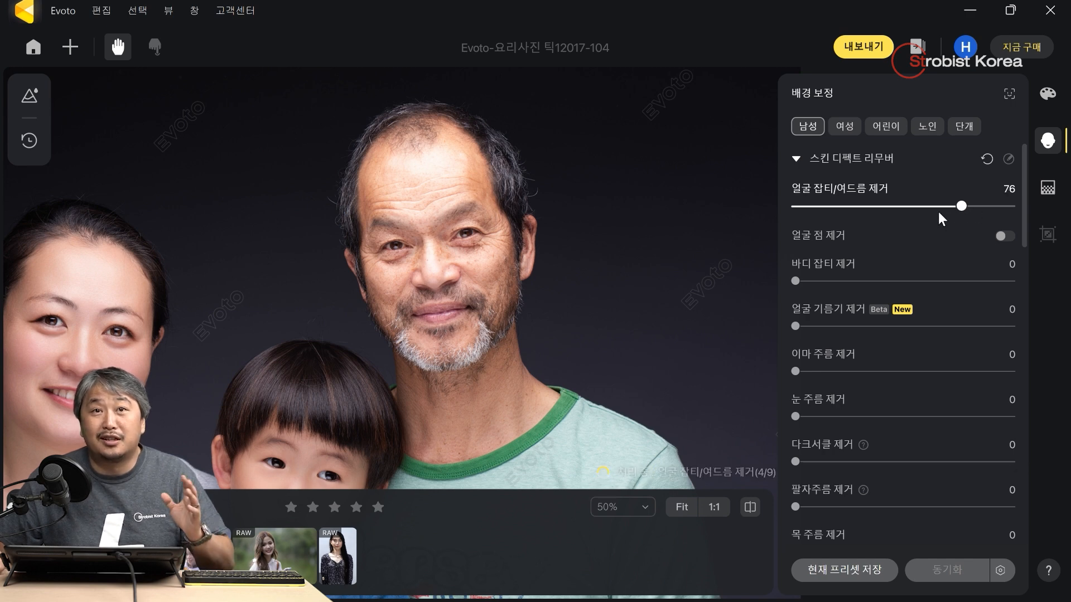
- Turn on the man's facial mole removal, and set his facial oil removal to 45 and body blemish removal to 38
{"action": "left_click", "coordinate": [1007, 237]}
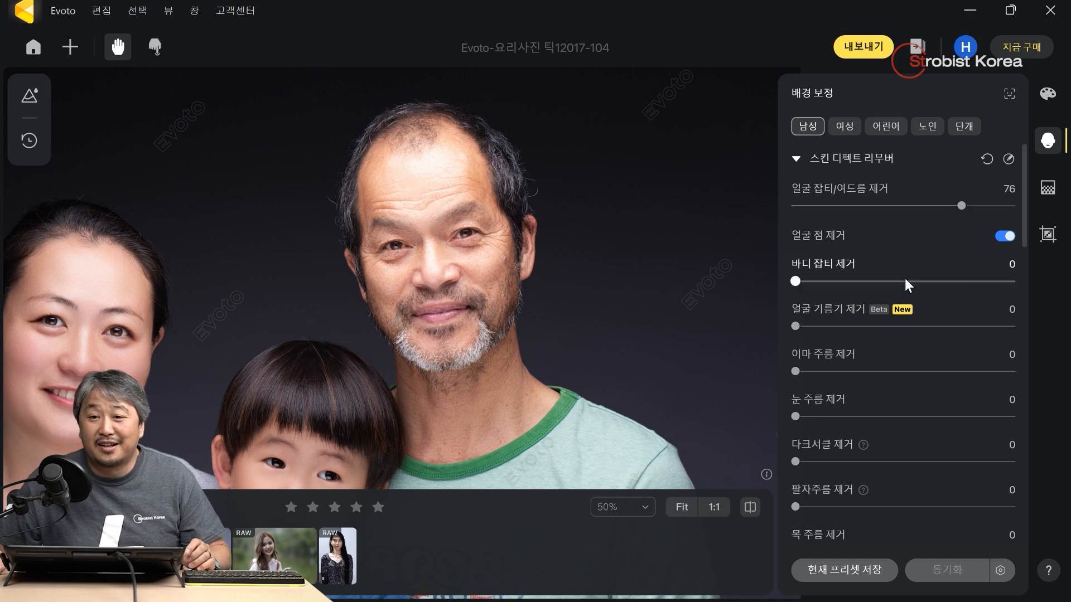
{"action": "left_click", "coordinate": [892, 326]}
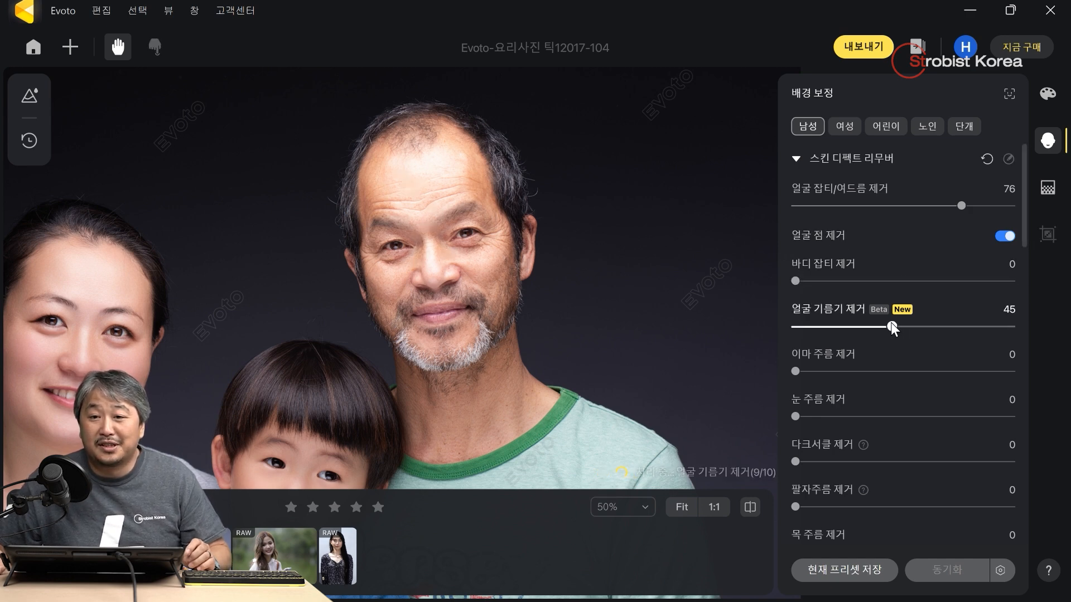
{"action": "left_click_drag", "start_coordinate": [866, 282], "coordinate": [877, 282]}
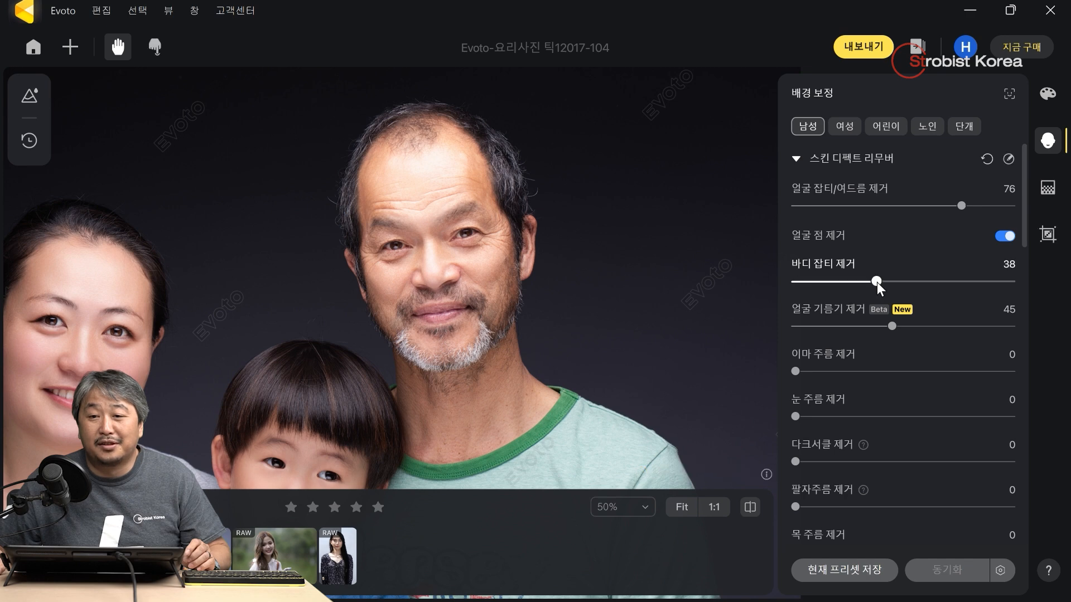
- Try the man's forehead wrinkle removal at 57 and 90, and set it to 54
{"action": "scroll", "coordinate": [906, 345], "scroll_direction": "down", "scroll_amount": 1}
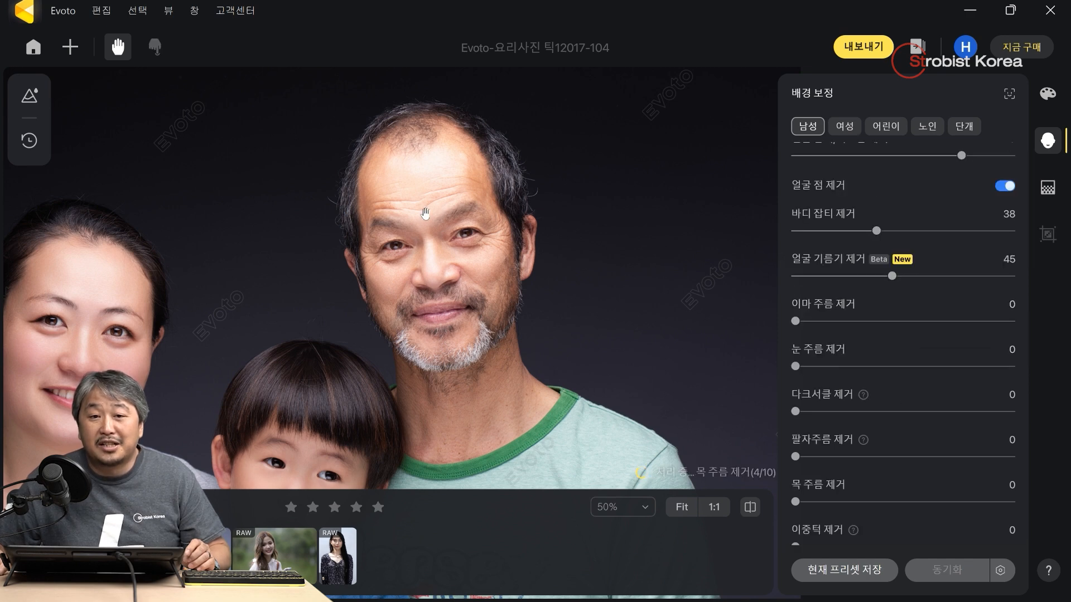
{"action": "scroll", "coordinate": [424, 214], "scroll_direction": "up", "scroll_amount": 2}
{"action": "left_click", "coordinate": [918, 321]}
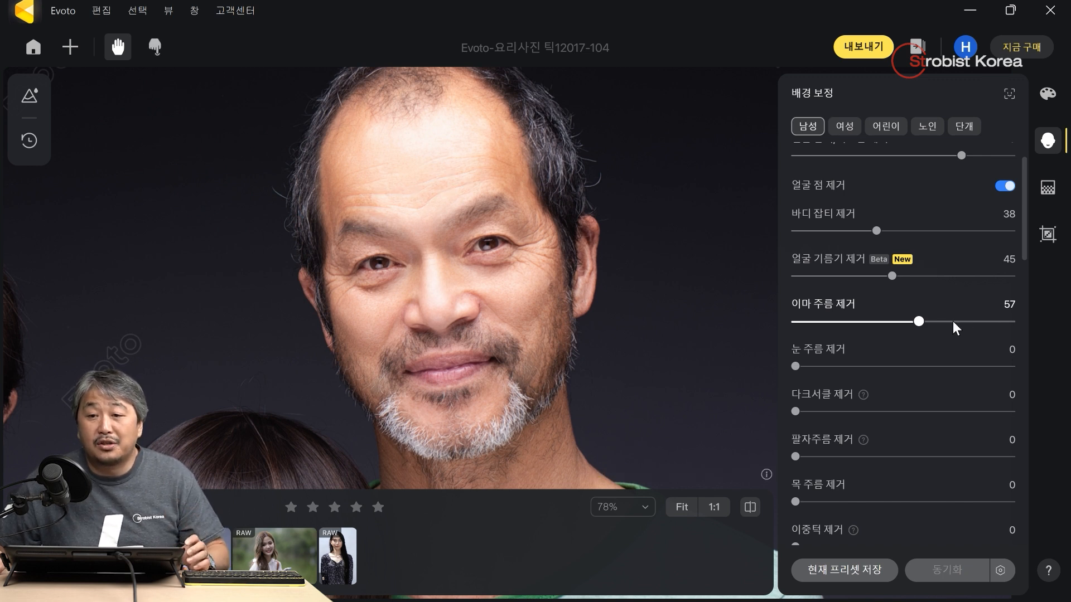
{"action": "left_click", "coordinate": [992, 321]}
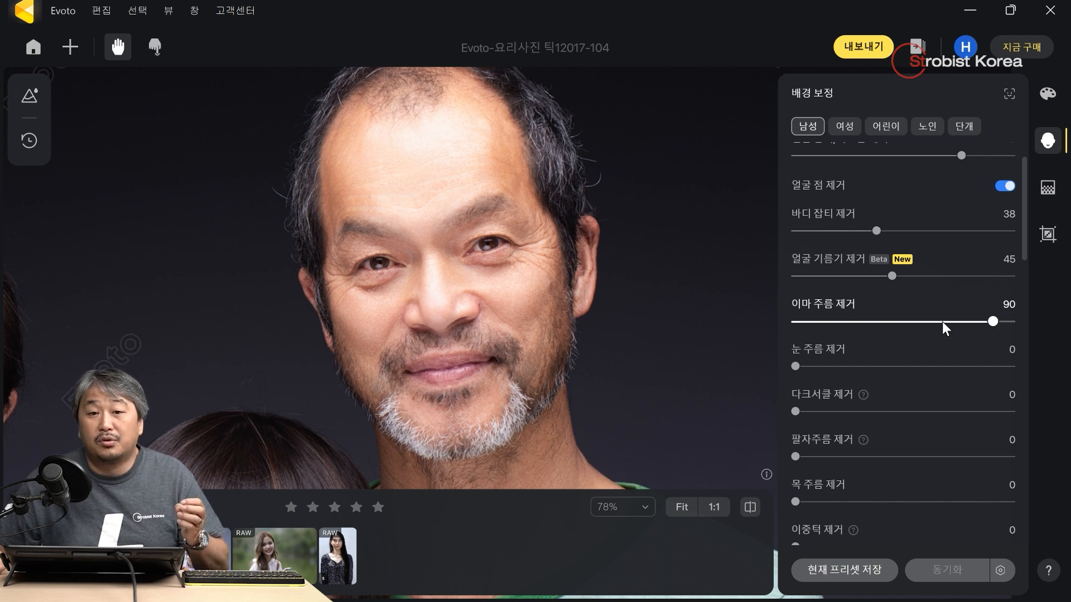
{"action": "left_click", "coordinate": [913, 322]}
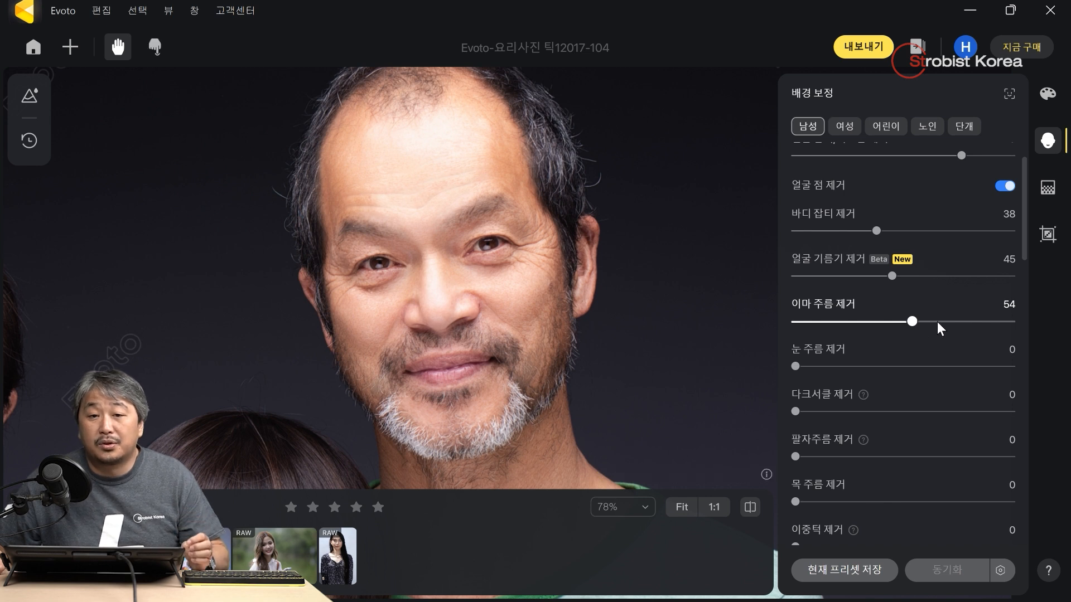
- Try the man's eye wrinkle removal at 72 and 75, and raise it to 84
{"action": "scroll", "coordinate": [904, 340], "scroll_direction": "down", "scroll_amount": 1}
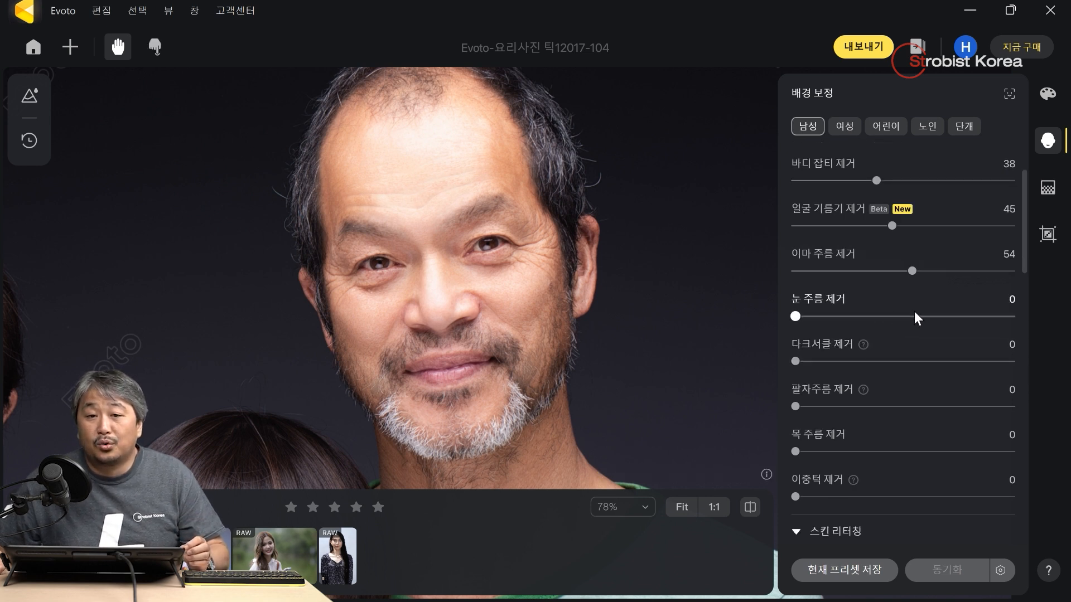
{"action": "left_click", "coordinate": [952, 316]}
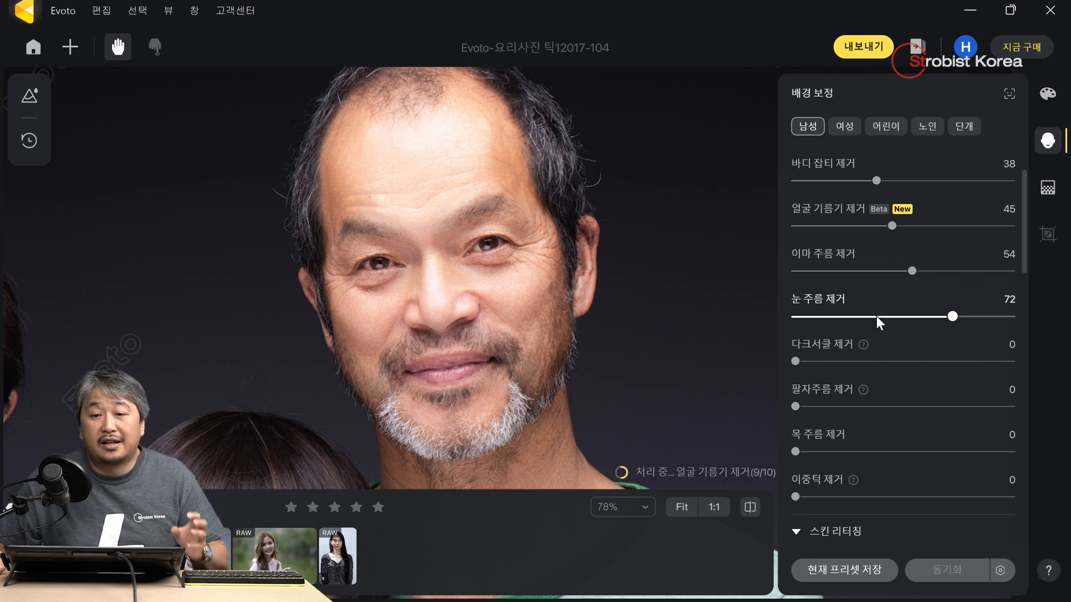
{"action": "left_click_drag", "start_coordinate": [951, 316], "coordinate": [958, 321]}
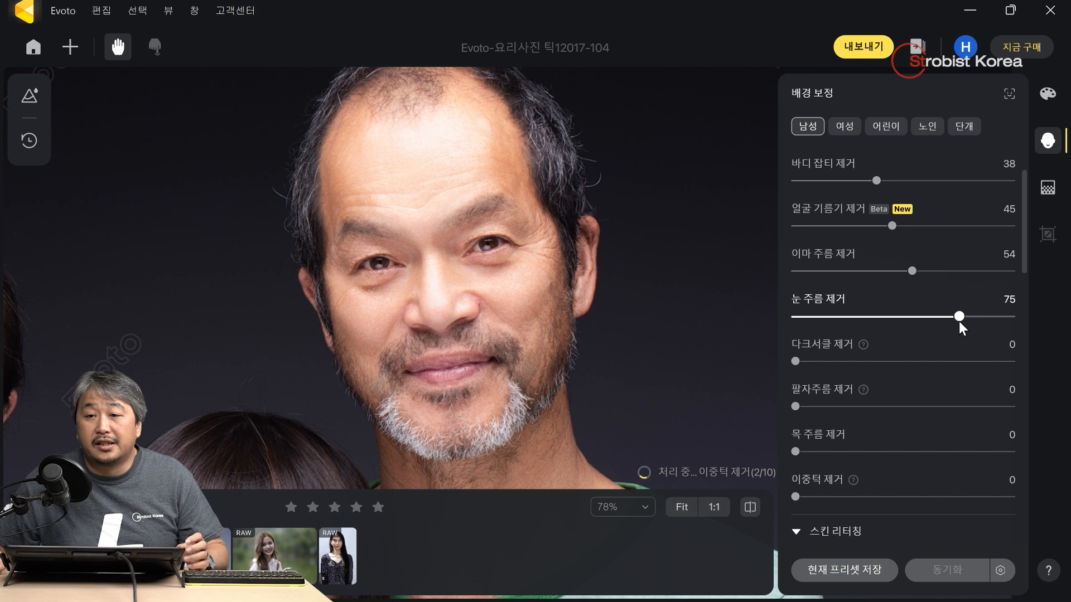
- Set the man's dark circle removal to 55, nasolabial fold removal to 45 and neck wrinkle removal to 50
{"action": "left_click", "coordinate": [915, 362]}
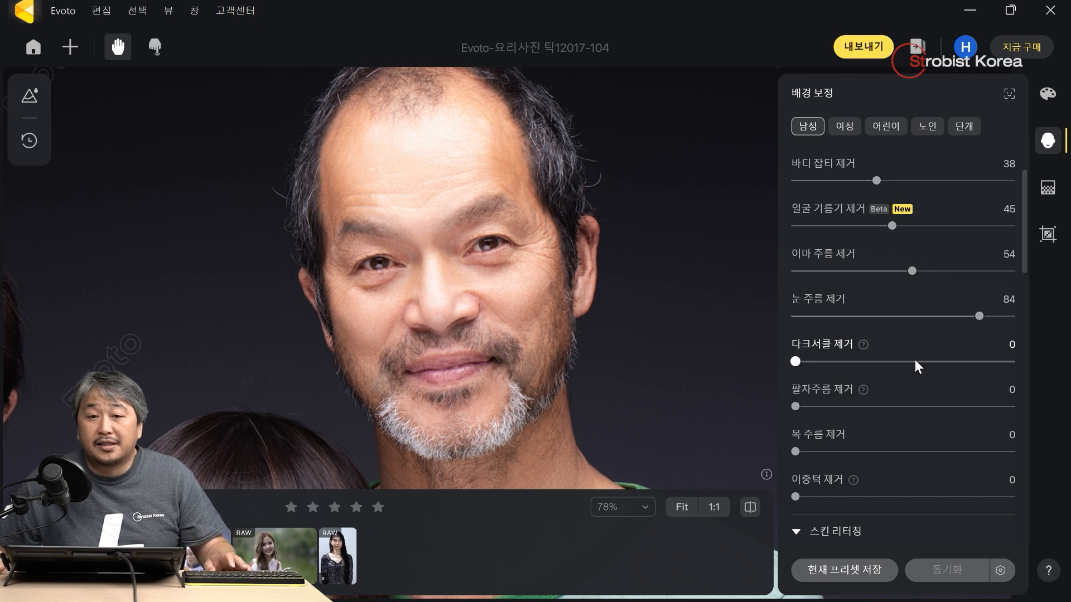
{"action": "left_click", "coordinate": [891, 407]}
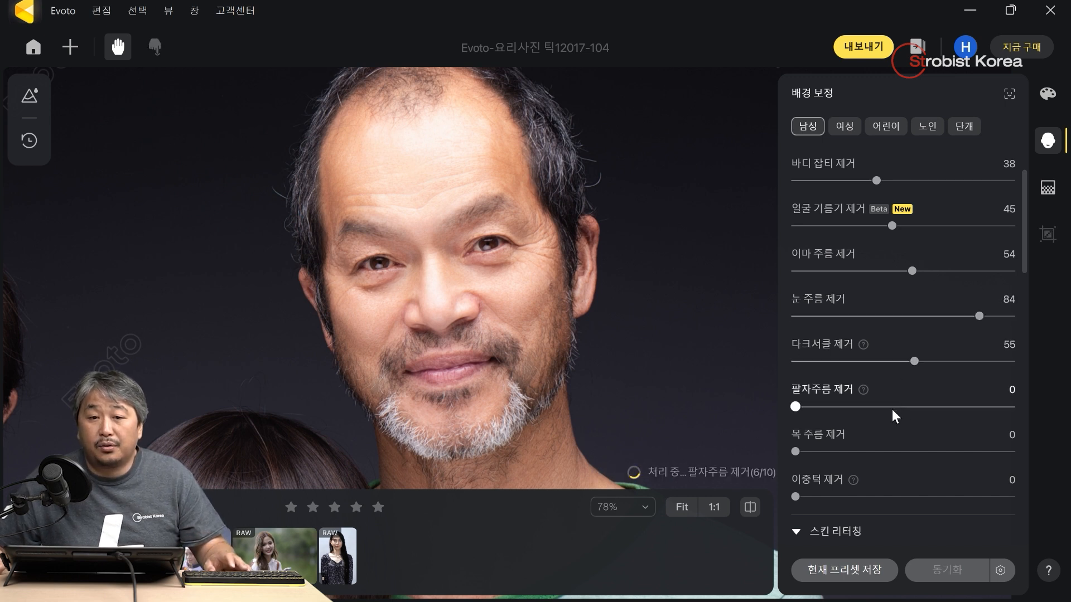
{"action": "scroll", "coordinate": [900, 408], "scroll_direction": "down", "scroll_amount": 1}
{"action": "left_click", "coordinate": [902, 400]}
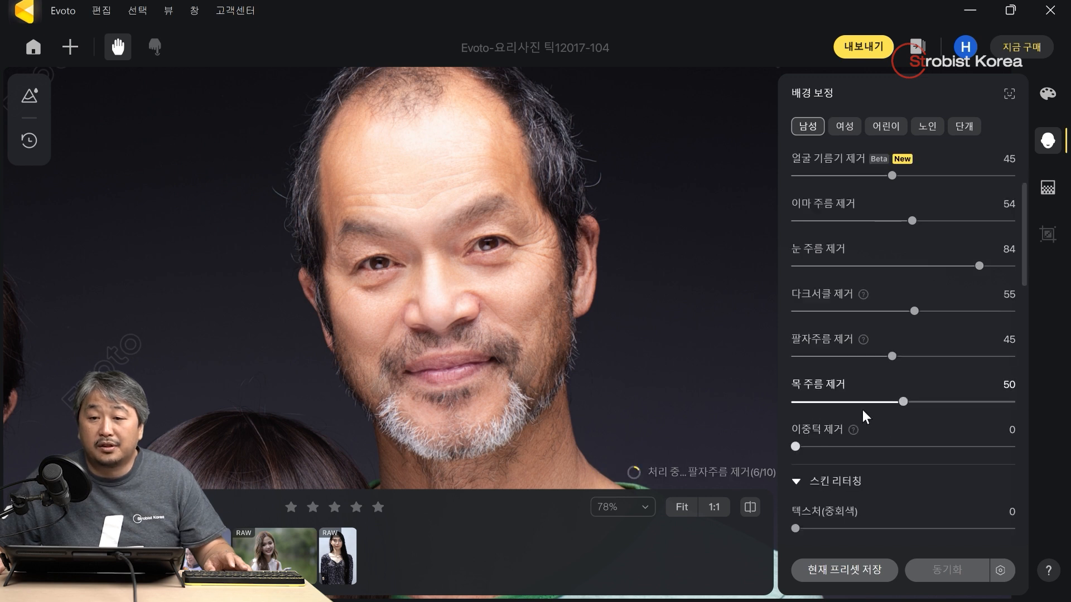
- Set the man's skin retouching to 45 for glowing face texture, 58 for glowing body texture and 44 for skin tone unification
{"action": "scroll", "coordinate": [864, 416], "scroll_direction": "down", "scroll_amount": 2}
{"action": "scroll", "coordinate": [862, 410], "scroll_direction": "down", "scroll_amount": 1}
{"action": "left_click", "coordinate": [892, 422]}
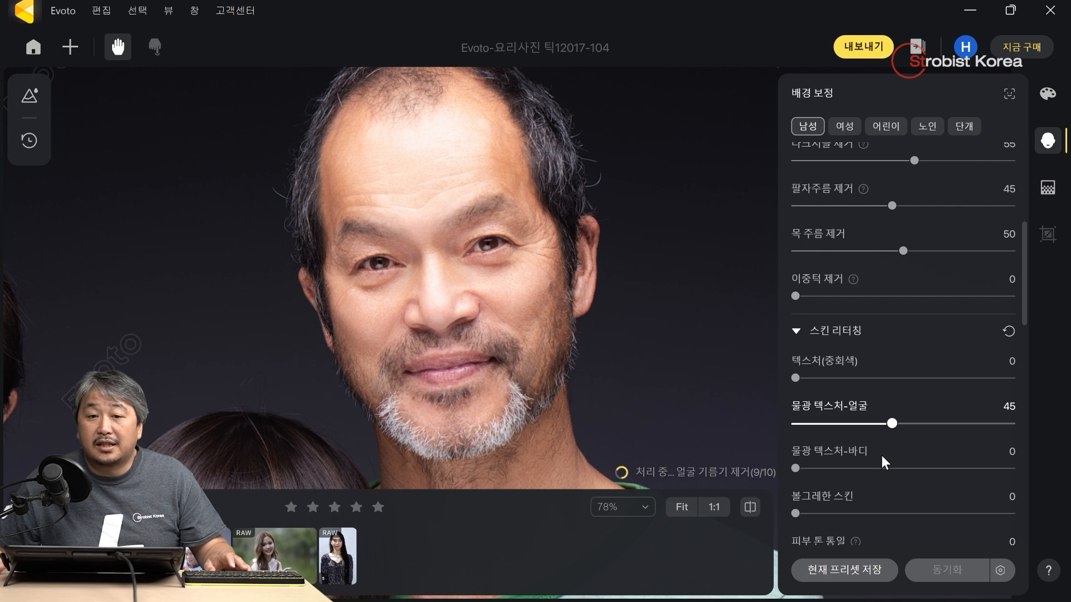
{"action": "scroll", "coordinate": [883, 446], "scroll_direction": "down", "scroll_amount": 1}
{"action": "left_click", "coordinate": [921, 419]}
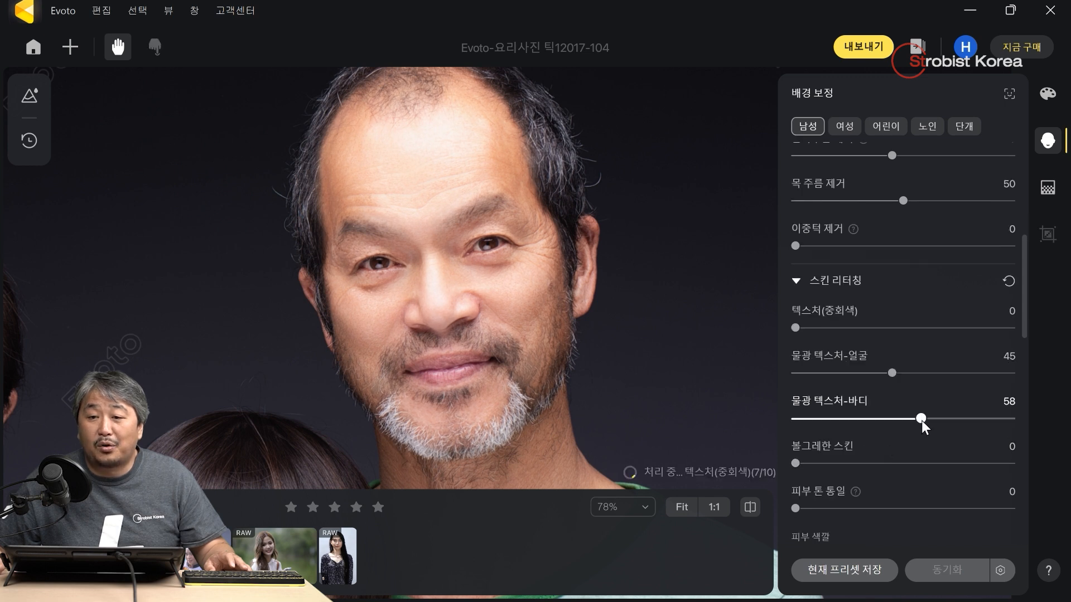
{"action": "scroll", "coordinate": [882, 464], "scroll_direction": "down", "scroll_amount": 1}
{"action": "left_click", "coordinate": [889, 458]}
- Apply the light beige skin color to the man at an amount of 60
{"action": "scroll", "coordinate": [624, 376], "scroll_direction": "down", "scroll_amount": 5}
{"action": "left_click_drag", "start_coordinate": [585, 362], "coordinate": [501, 271]}
{"action": "left_click_drag", "start_coordinate": [568, 383], "coordinate": [549, 347]}
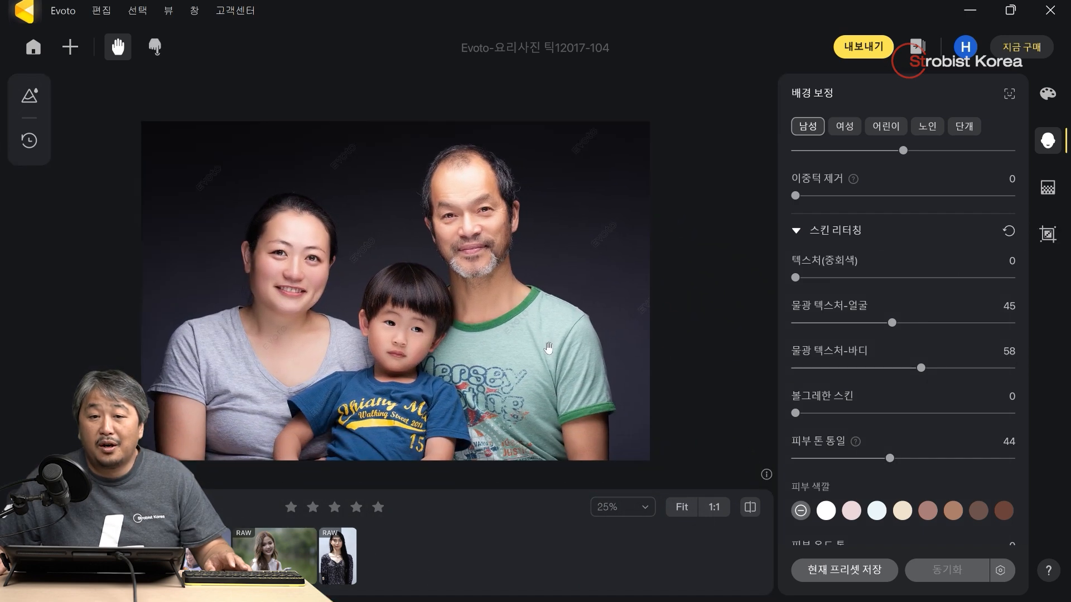
{"action": "scroll", "coordinate": [842, 420], "scroll_direction": "down", "scroll_amount": 2}
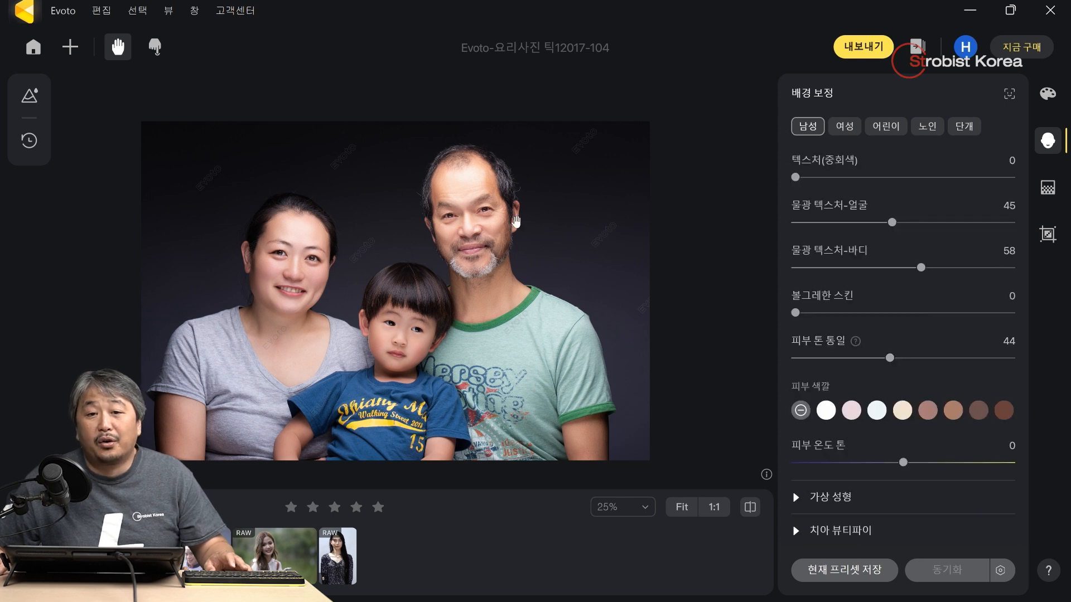
{"action": "left_click", "coordinate": [899, 412]}
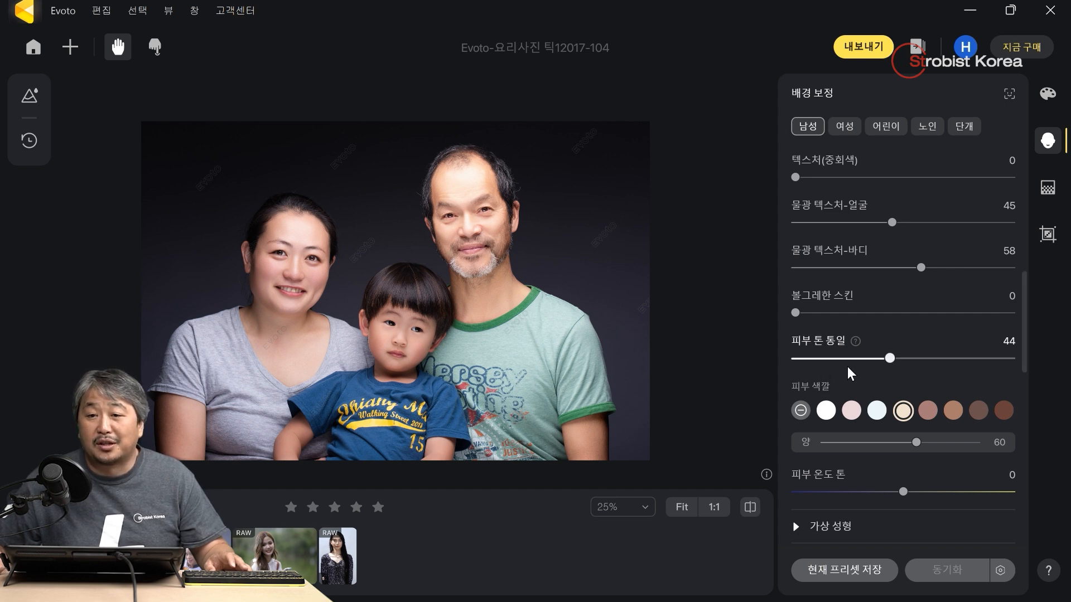
- Switch to the woman's settings and apply the light beige skin color at an amount of 60
{"action": "scroll", "coordinate": [848, 367], "scroll_direction": "up", "scroll_amount": 2}
{"action": "left_click", "coordinate": [843, 126]}
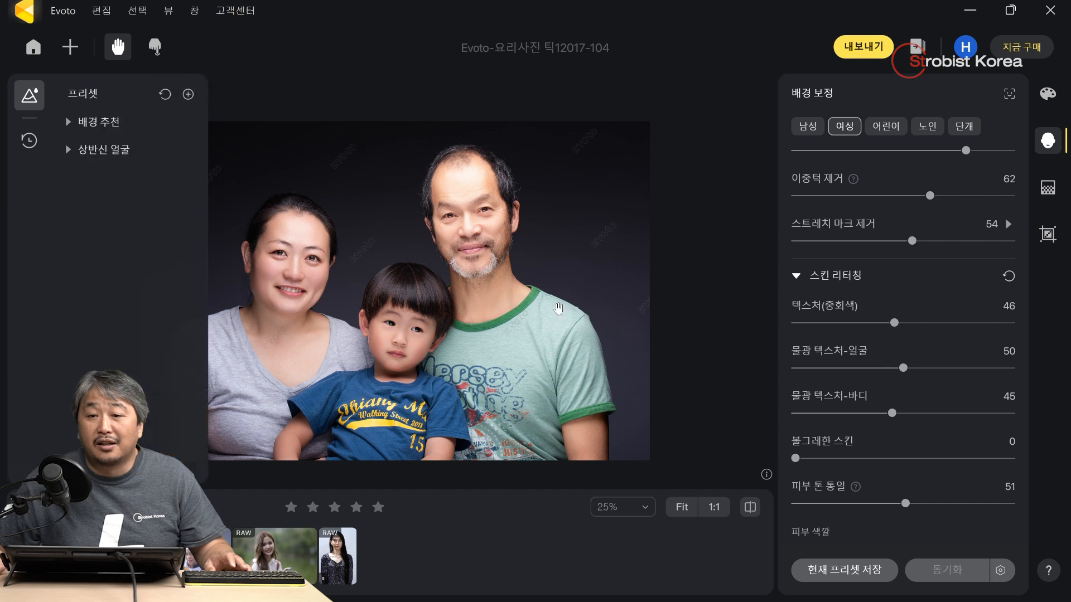
{"action": "left_click", "coordinate": [29, 95]}
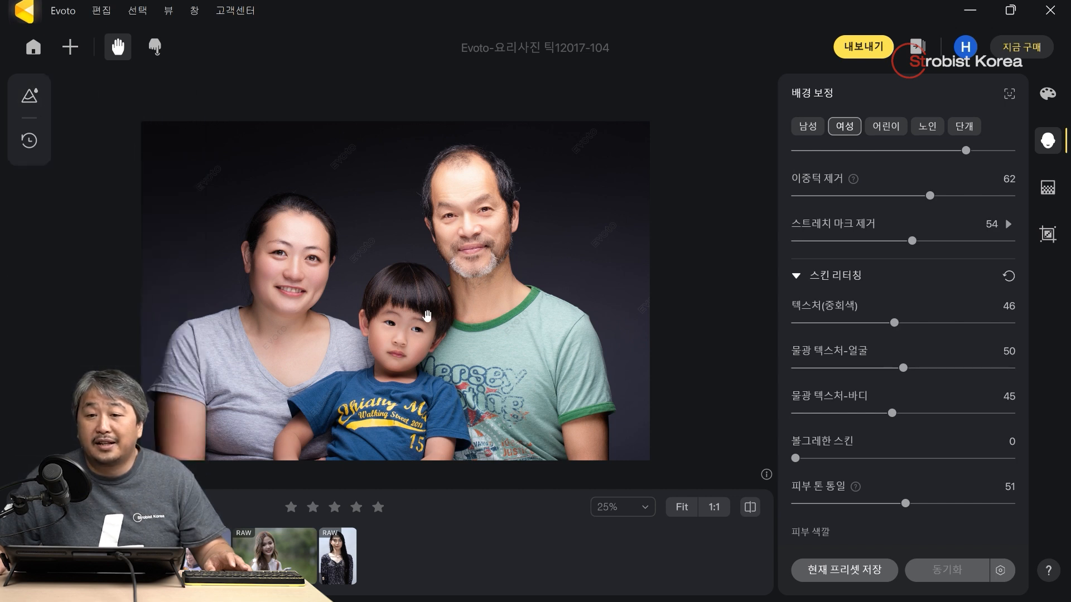
{"action": "scroll", "coordinate": [819, 393], "scroll_direction": "down", "scroll_amount": 4}
{"action": "left_click", "coordinate": [902, 355]}
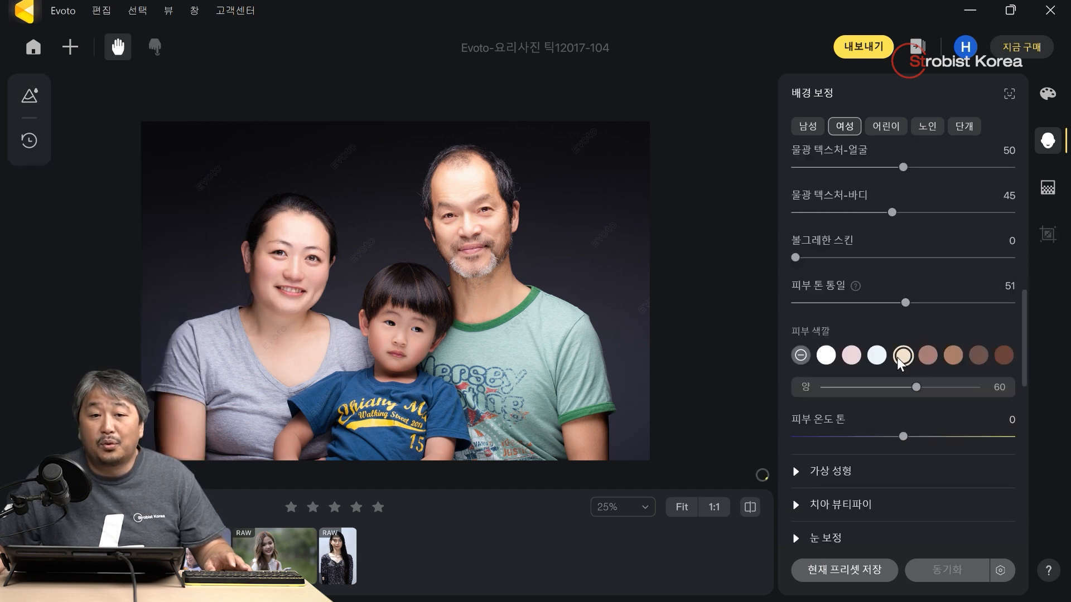
- Switch to the child's settings and apply the light beige skin color at an amount of 60
{"action": "left_click", "coordinate": [886, 126]}
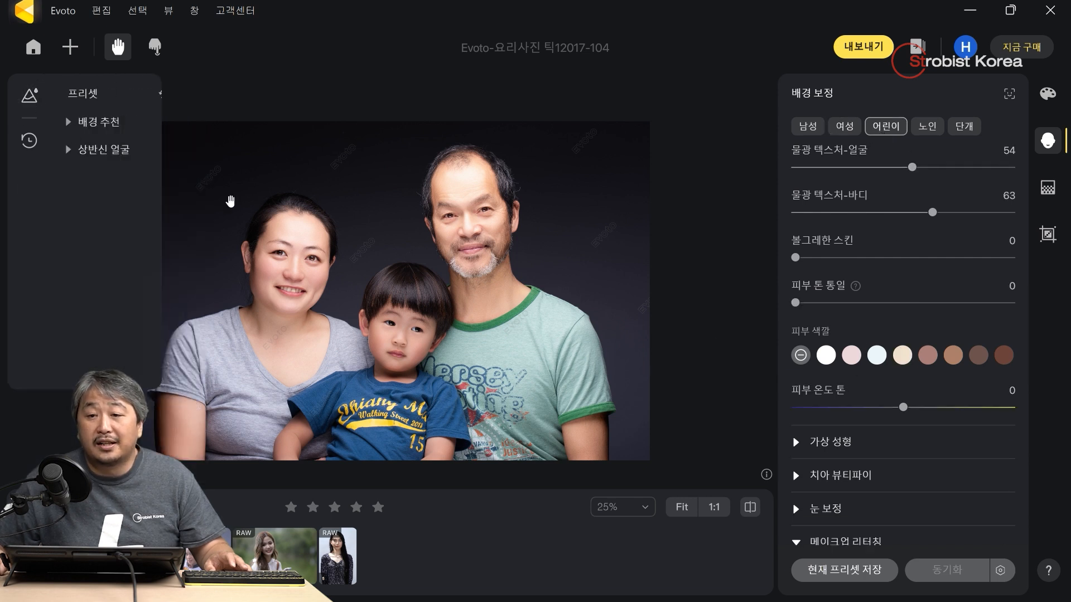
{"action": "scroll", "coordinate": [870, 391], "scroll_direction": "down", "scroll_amount": 1}
{"action": "left_click", "coordinate": [896, 305]}
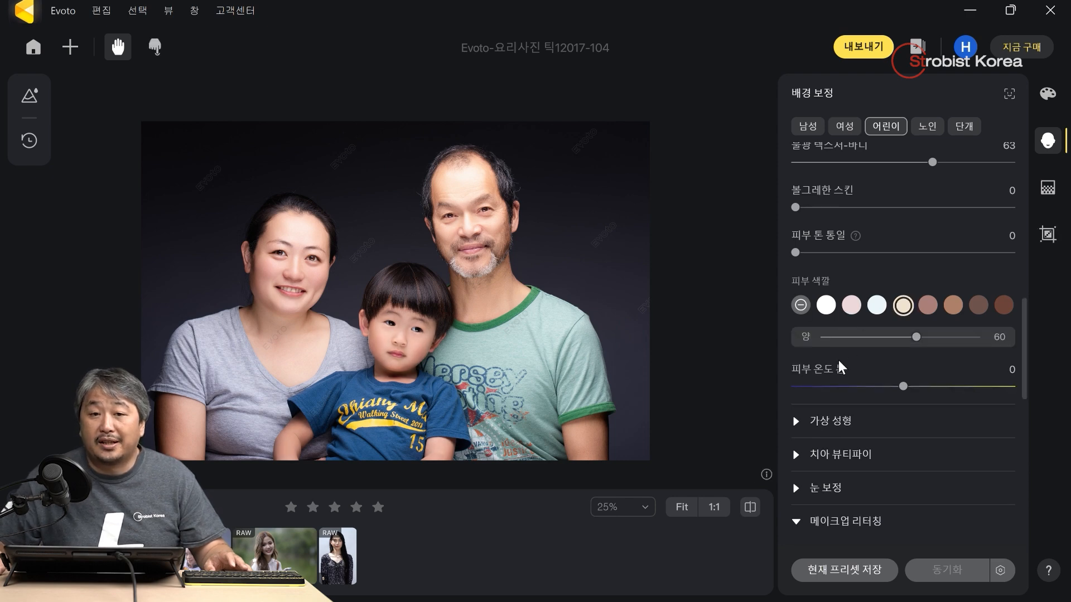
- Compare the family photo repeatedly with its unretouched original, examining the skin of all three people
{"action": "scroll", "coordinate": [509, 257], "scroll_direction": "up", "scroll_amount": 3}
{"action": "scroll", "coordinate": [472, 260], "scroll_direction": "down", "scroll_amount": 3}
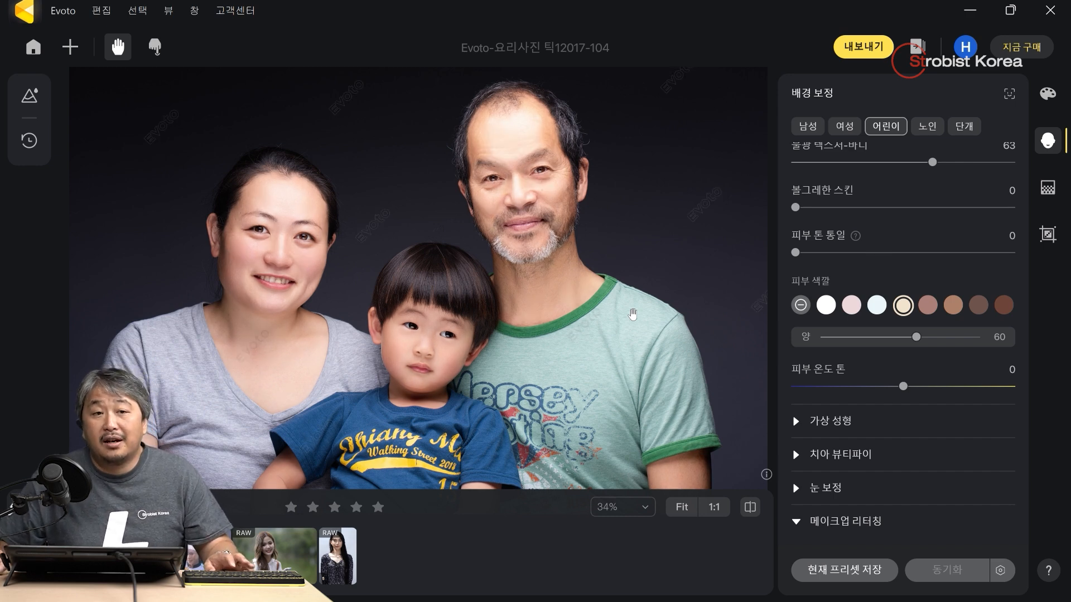
{"action": "left_click_drag", "start_coordinate": [667, 359], "coordinate": [712, 391]}
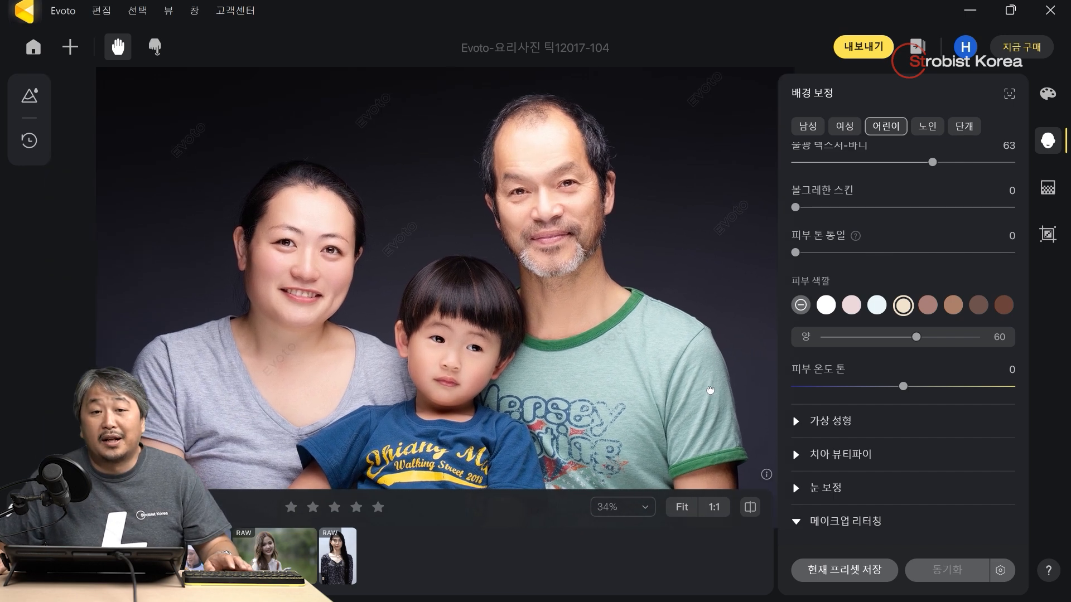
{"action": "left_click", "coordinate": [712, 385]}
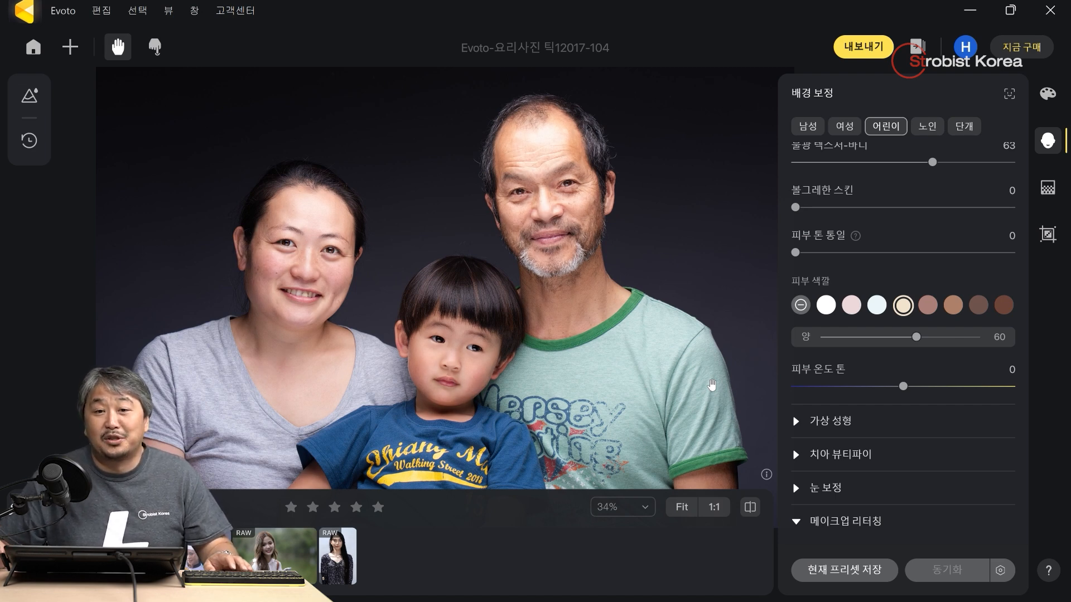
{"action": "left_click", "coordinate": [711, 384]}
{"action": "left_click", "coordinate": [712, 384]}
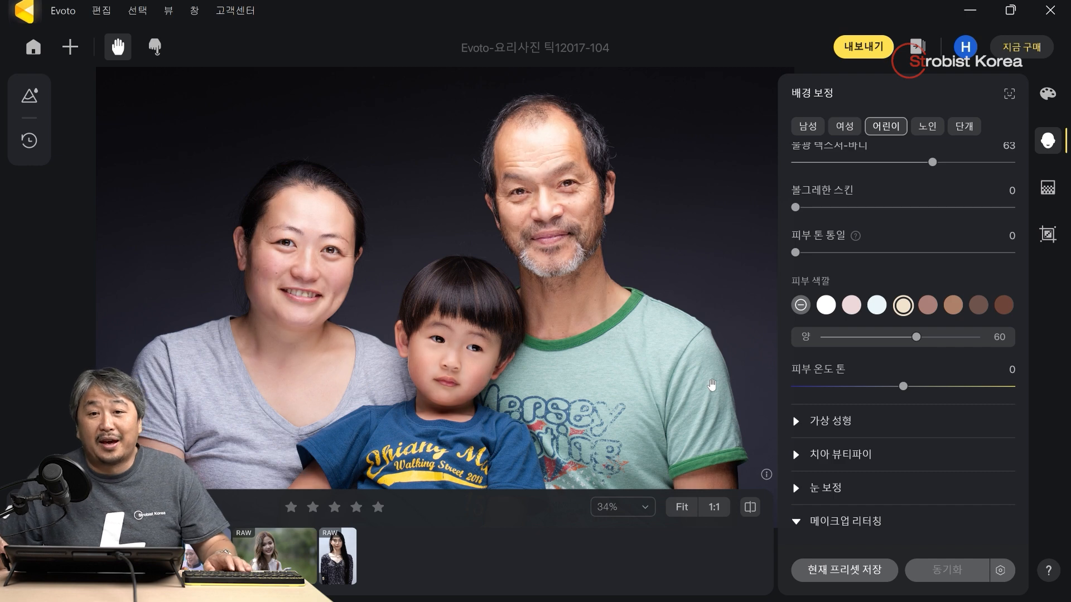
{"action": "left_click", "coordinate": [712, 385]}
{"action": "left_click", "coordinate": [712, 385]}
{"action": "left_click", "coordinate": [712, 385]}
{"action": "left_click", "coordinate": [712, 384]}
{"action": "left_click", "coordinate": [712, 385]}
{"action": "left_click", "coordinate": [712, 385]}
{"action": "left_click", "coordinate": [712, 384]}
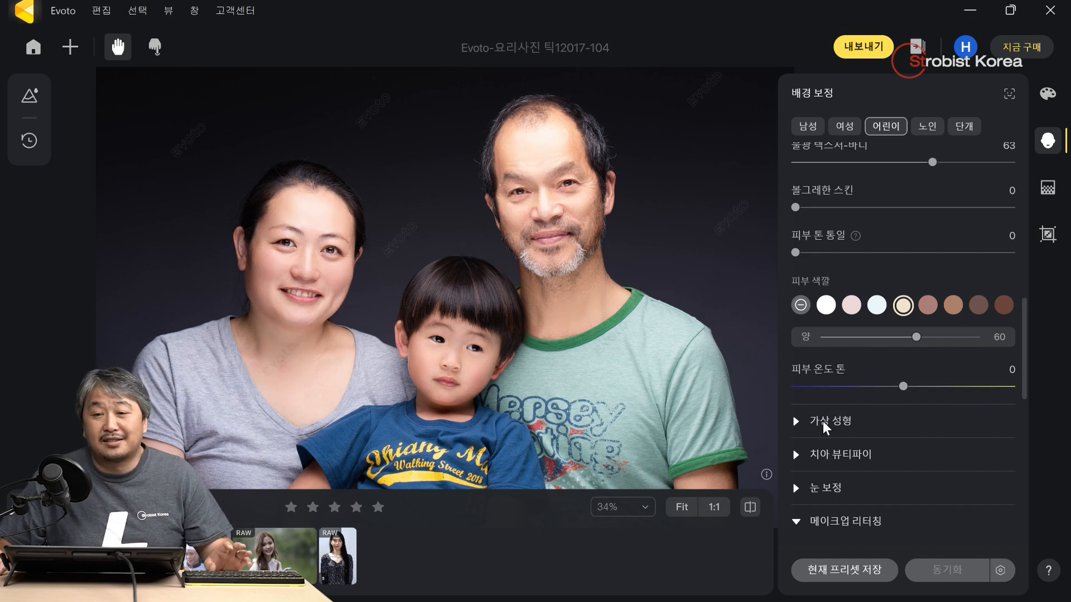
- Switch to the woman's settings and set the AI body shape correction in her body adjustments to -39
{"action": "scroll", "coordinate": [825, 421], "scroll_direction": "down", "scroll_amount": 1}
{"action": "scroll", "coordinate": [827, 418], "scroll_direction": "down", "scroll_amount": 4}
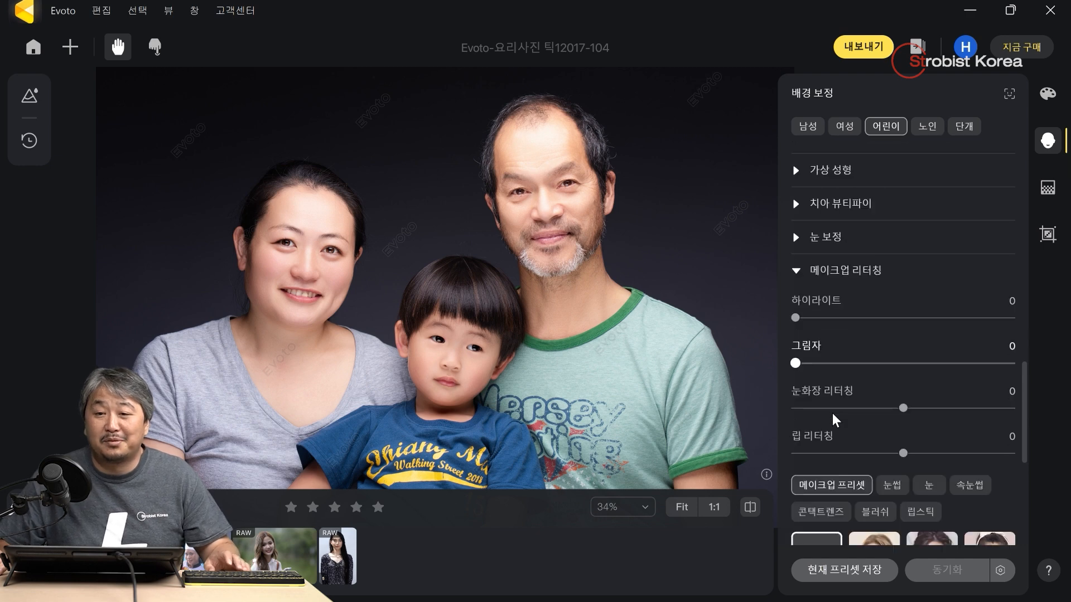
{"action": "left_click", "coordinate": [844, 126]}
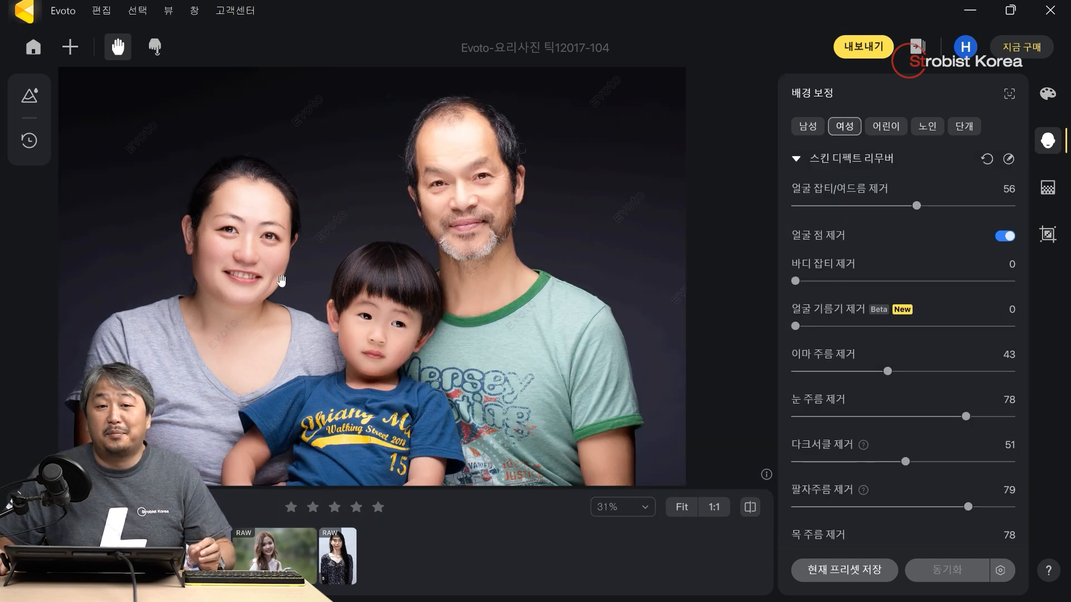
{"action": "scroll", "coordinate": [803, 374], "scroll_direction": "down", "scroll_amount": 6}
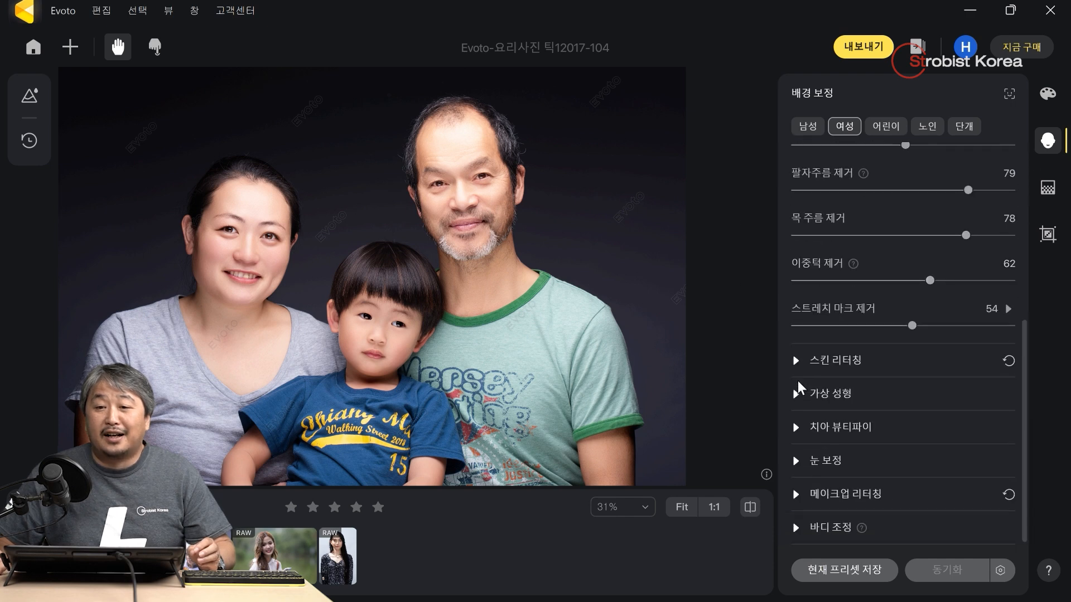
{"action": "left_click", "coordinate": [795, 527]}
{"action": "scroll", "coordinate": [842, 434], "scroll_direction": "down", "scroll_amount": 5}
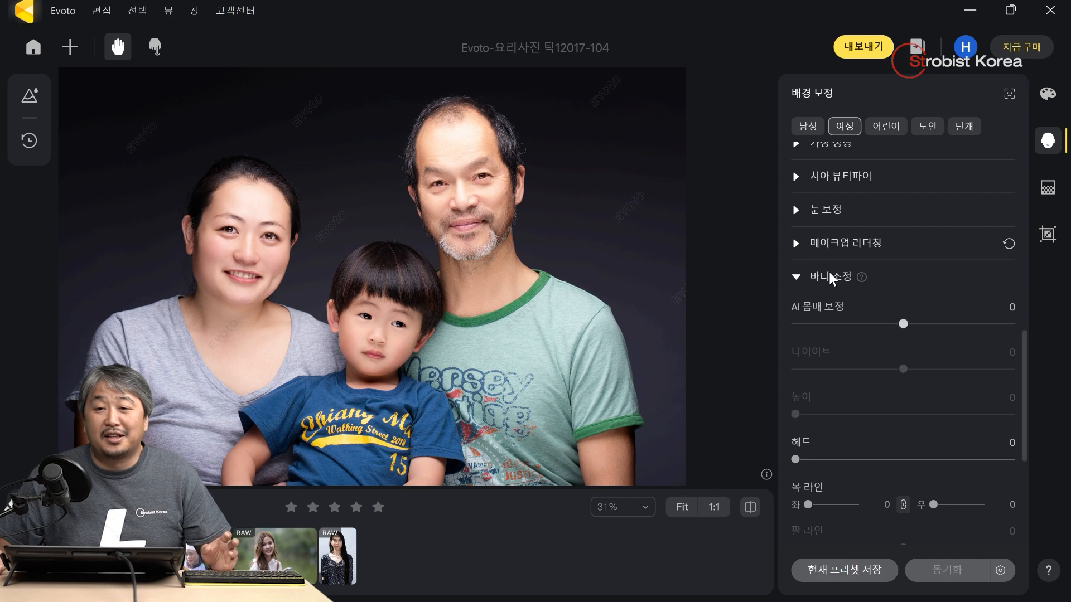
{"action": "left_click_drag", "start_coordinate": [904, 323], "coordinate": [859, 324]}
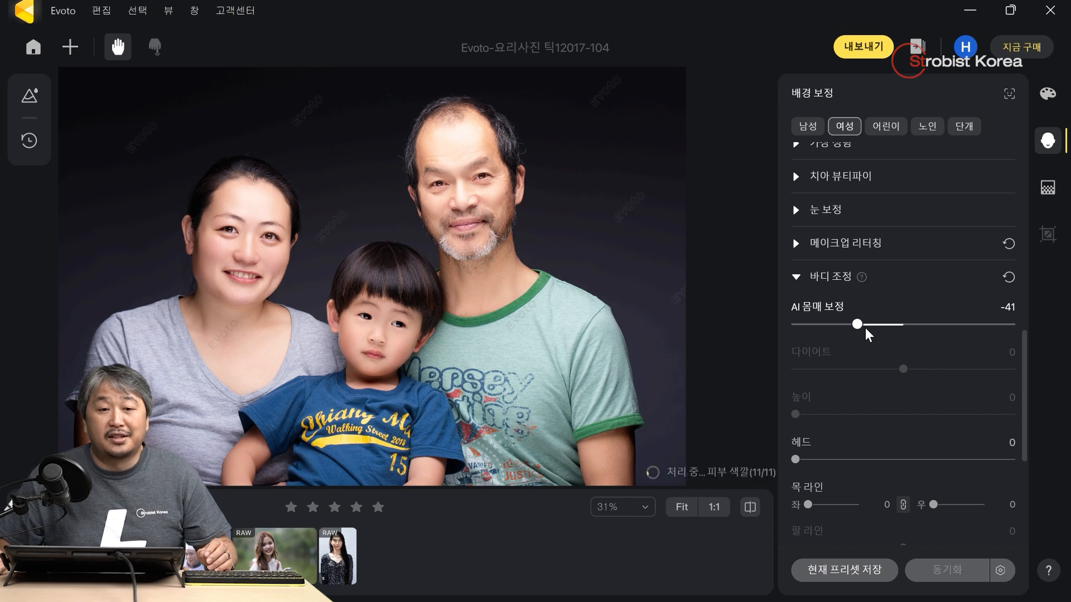
{"action": "mouse_move", "coordinate": [856, 325]}
{"action": "left_mouse_down"}
{"action": "mouse_move", "coordinate": [844, 323]}
{"action": "mouse_move", "coordinate": [859, 324]}
{"action": "left_mouse_up"}
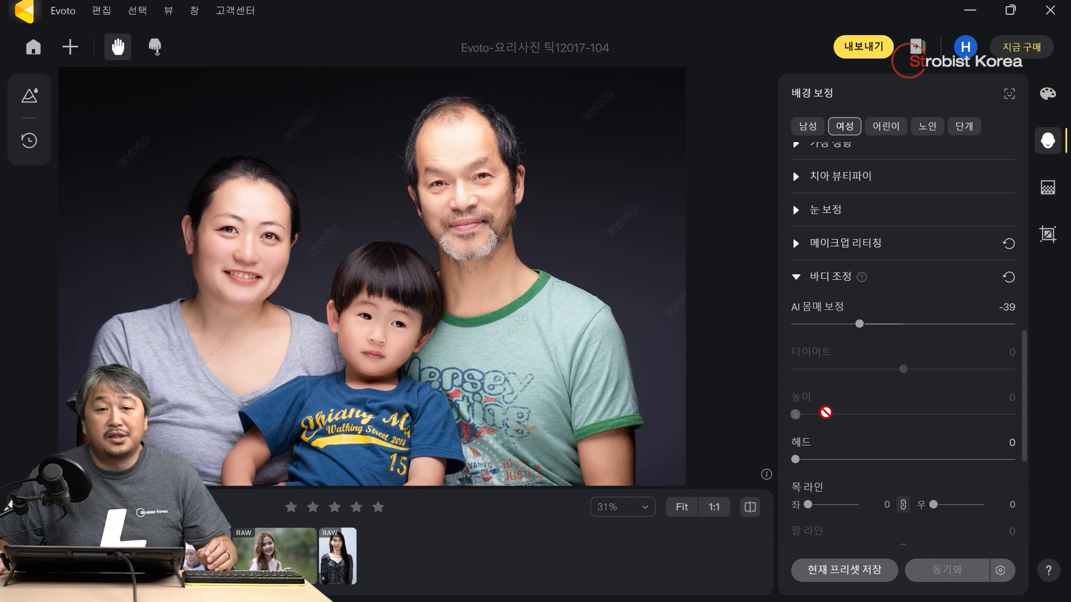
- Set the woman's neck line adjustment to 43 on both sides
{"action": "scroll", "coordinate": [836, 480], "scroll_direction": "down", "scroll_amount": 1}
{"action": "left_click_drag", "start_coordinate": [809, 456], "coordinate": [830, 460]}
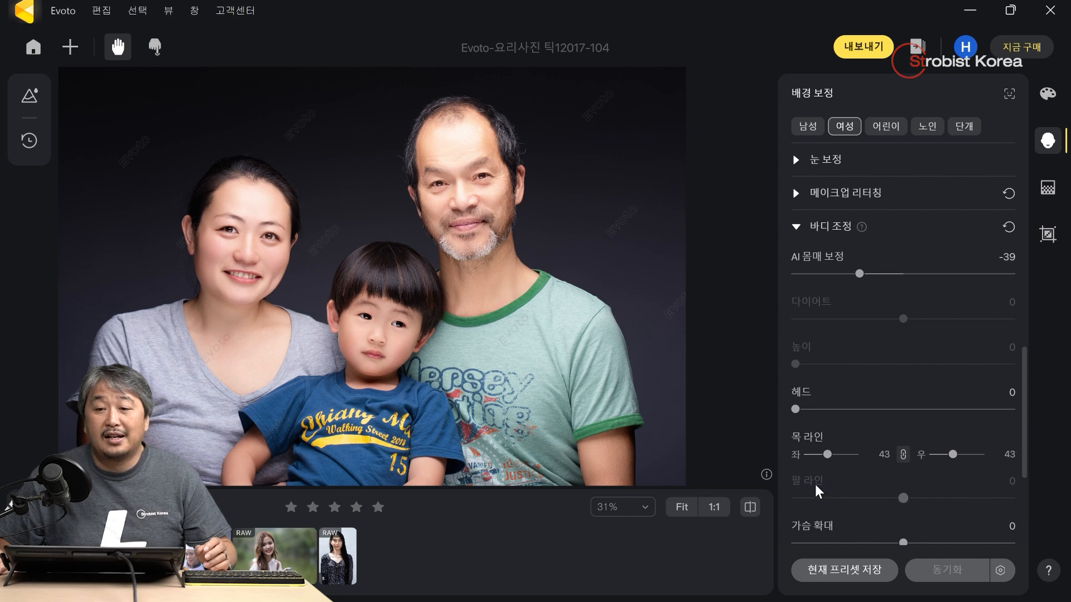
{"action": "scroll", "coordinate": [814, 468], "scroll_direction": "down", "scroll_amount": 3}
{"action": "scroll", "coordinate": [811, 466], "scroll_direction": "up", "scroll_amount": 10}
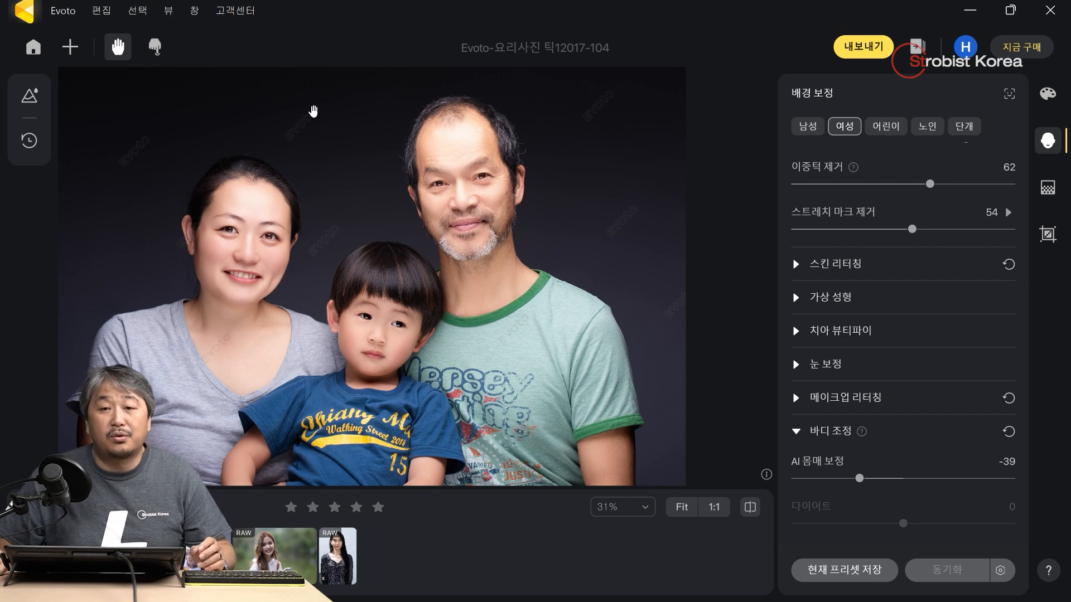
- Export the retouched family photo with the GSSD (E:) drive as the export location
{"action": "left_click", "coordinate": [863, 46]}
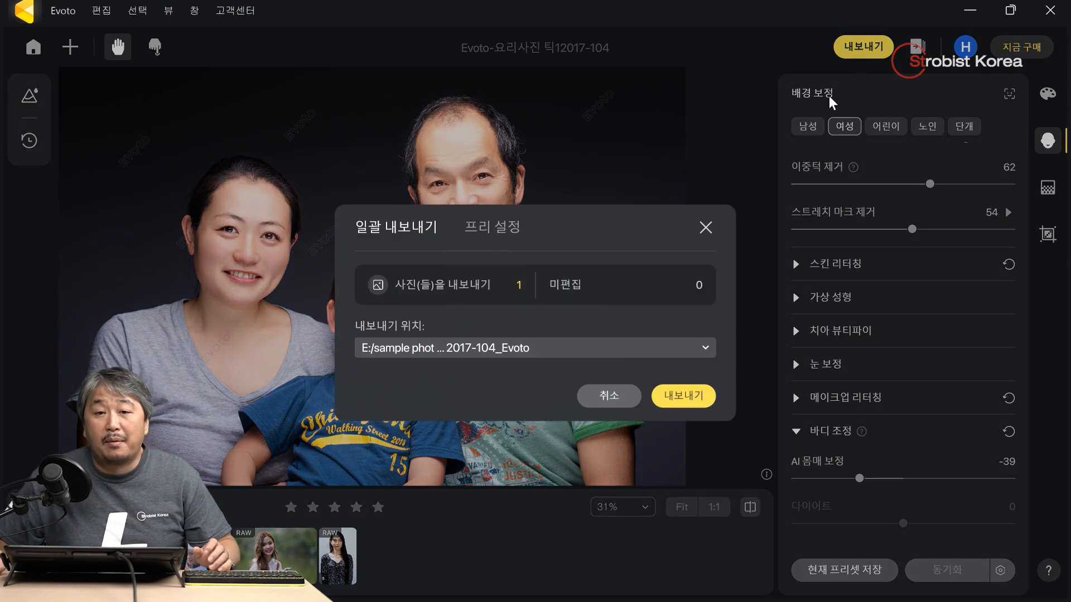
{"action": "left_click", "coordinate": [583, 348]}
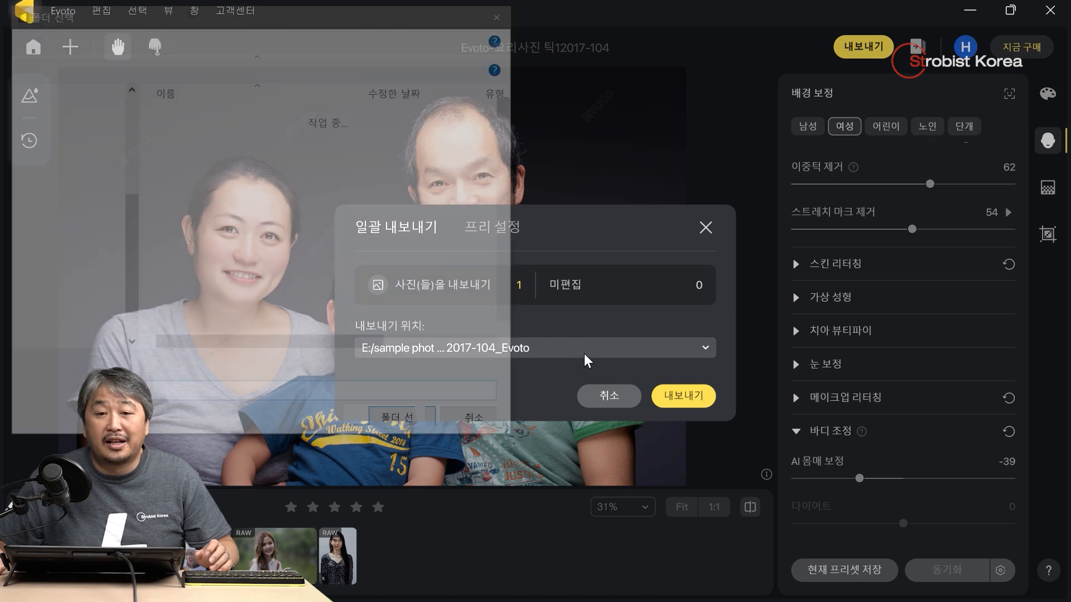
{"action": "scroll", "coordinate": [100, 273], "scroll_direction": "down", "scroll_amount": 1}
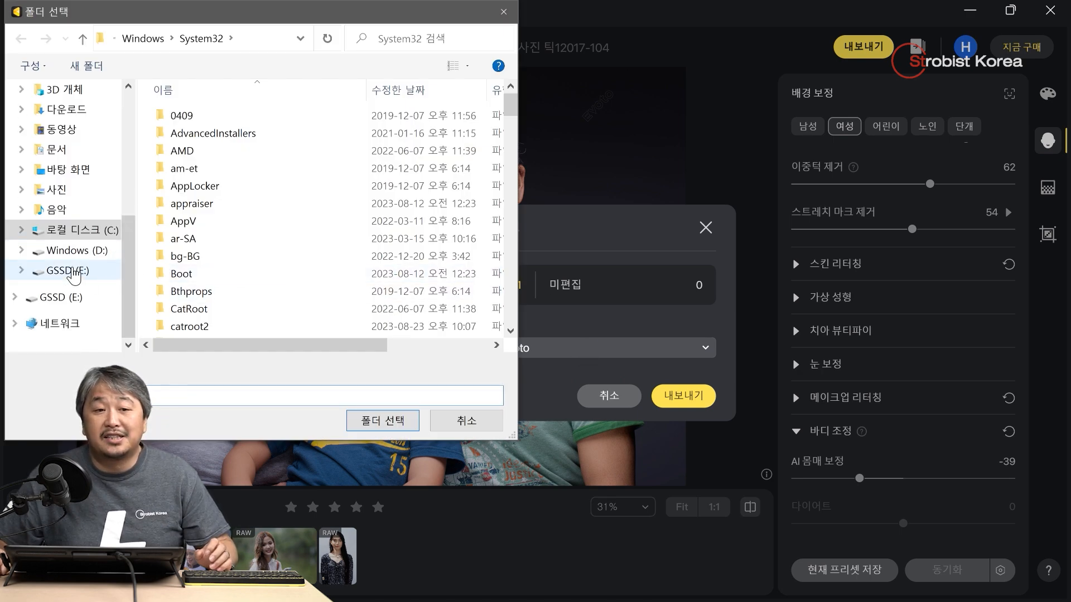
{"action": "left_click", "coordinate": [67, 270]}
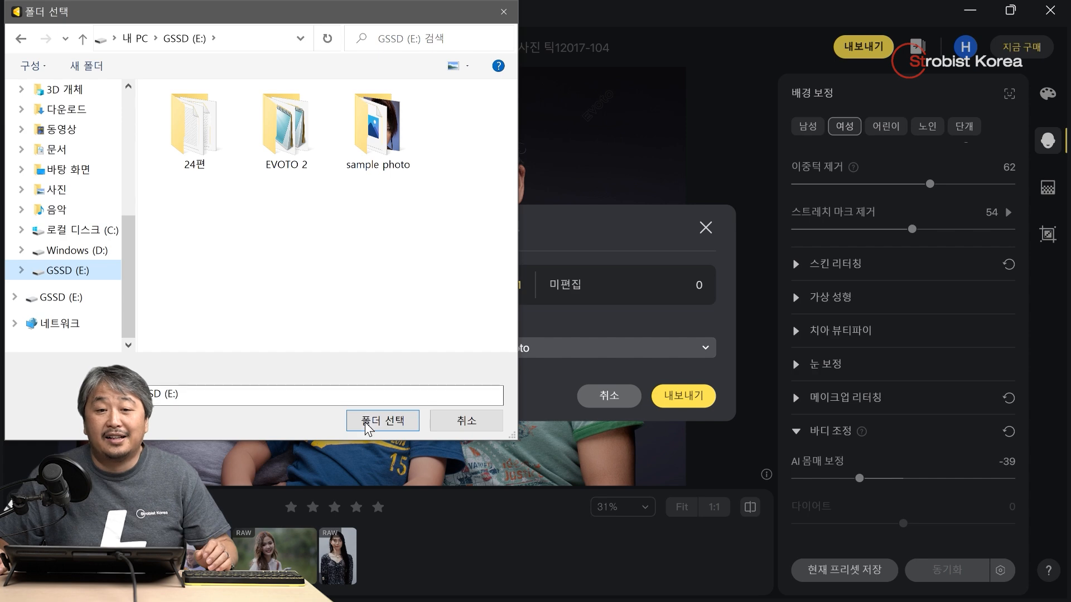
{"action": "left_click", "coordinate": [382, 421]}
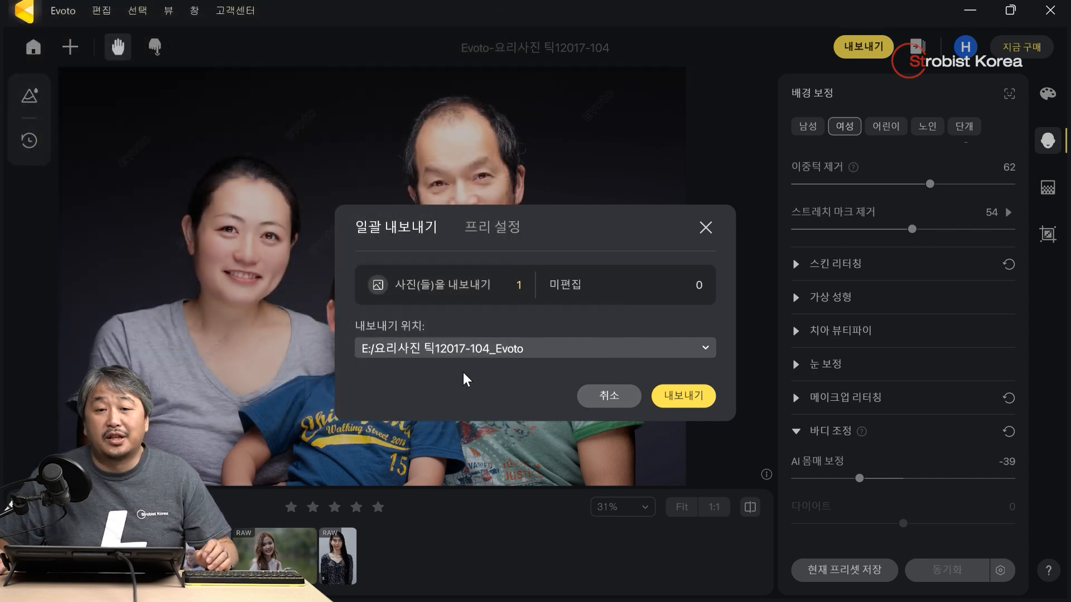
{"action": "left_click", "coordinate": [683, 397]}
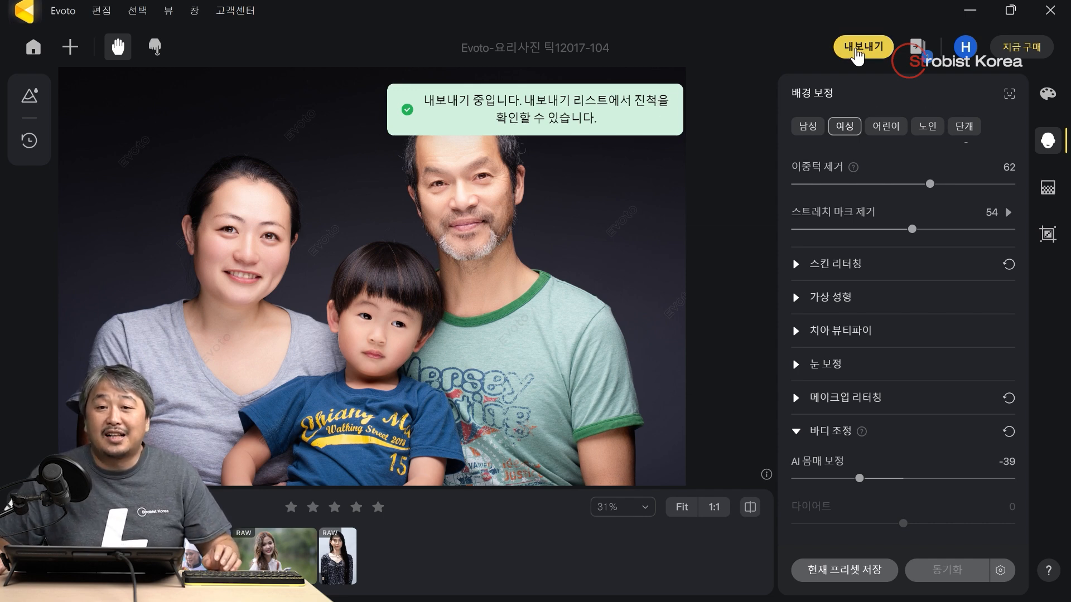
- Reset the woman's AI body shape correction to 0
{"action": "left_click_drag", "start_coordinate": [859, 479], "coordinate": [898, 480]}
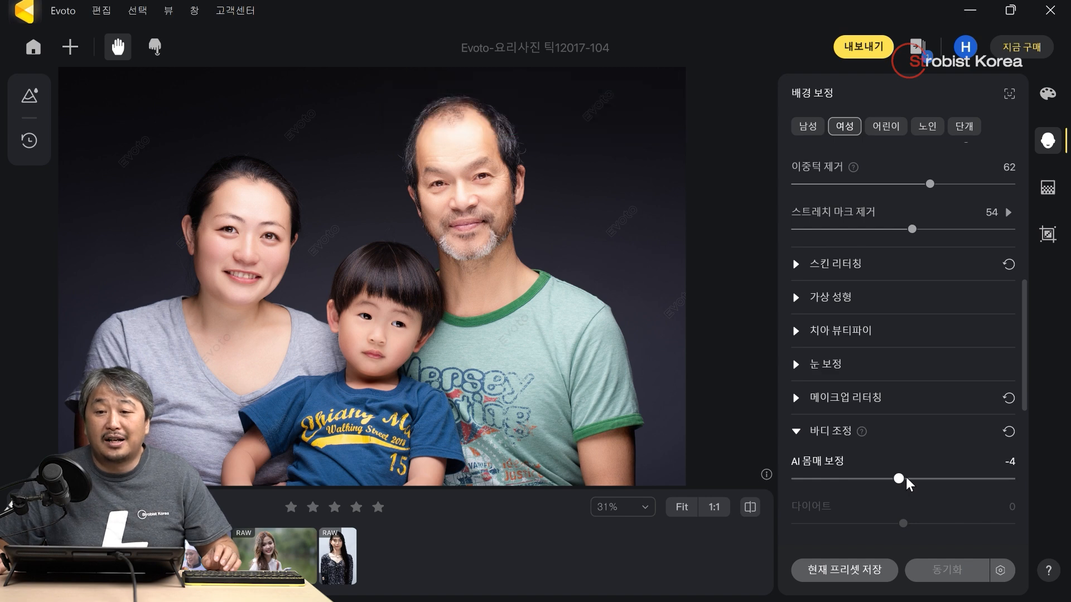
{"action": "left_click_drag", "start_coordinate": [899, 478], "coordinate": [891, 478]}
{"action": "double_click", "coordinate": [891, 478]}
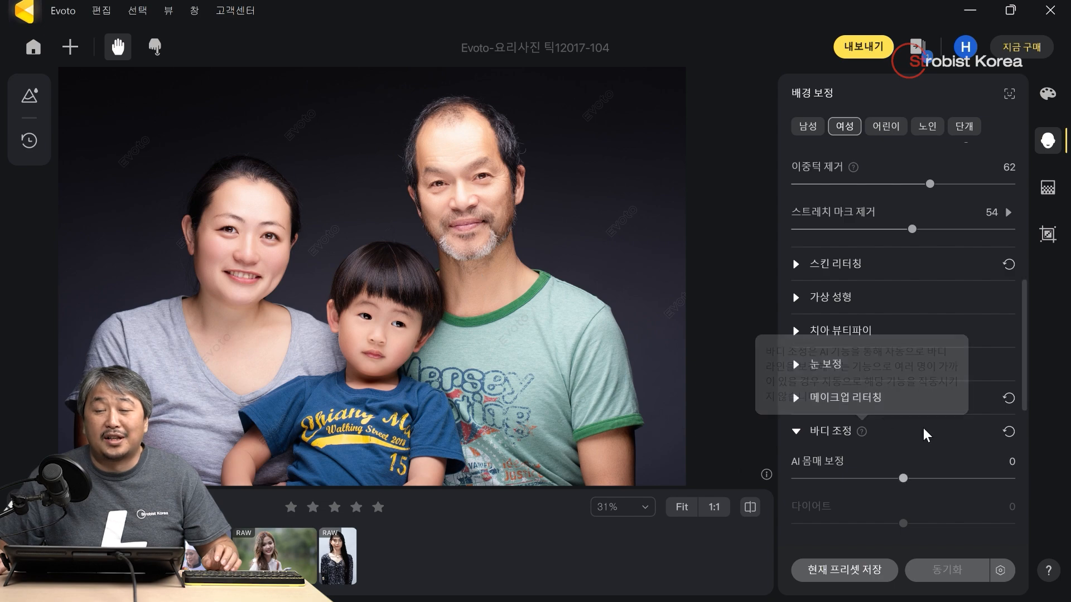
- Export the changed family photo again to the E:/요리사진 틱12017-104_Evoto location
{"action": "left_click", "coordinate": [863, 47]}
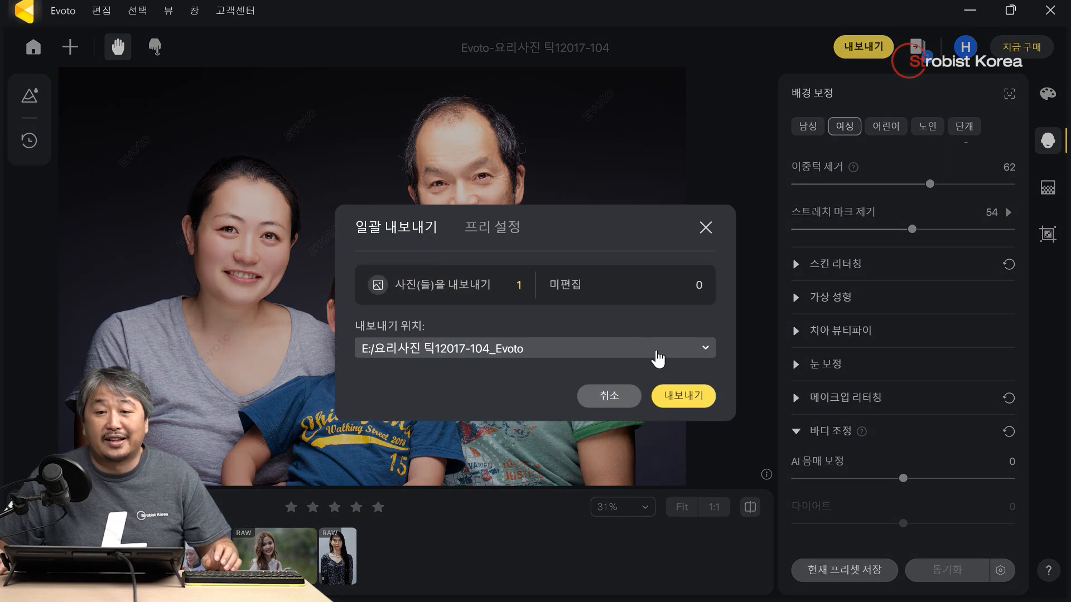
{"action": "left_click", "coordinate": [689, 397]}
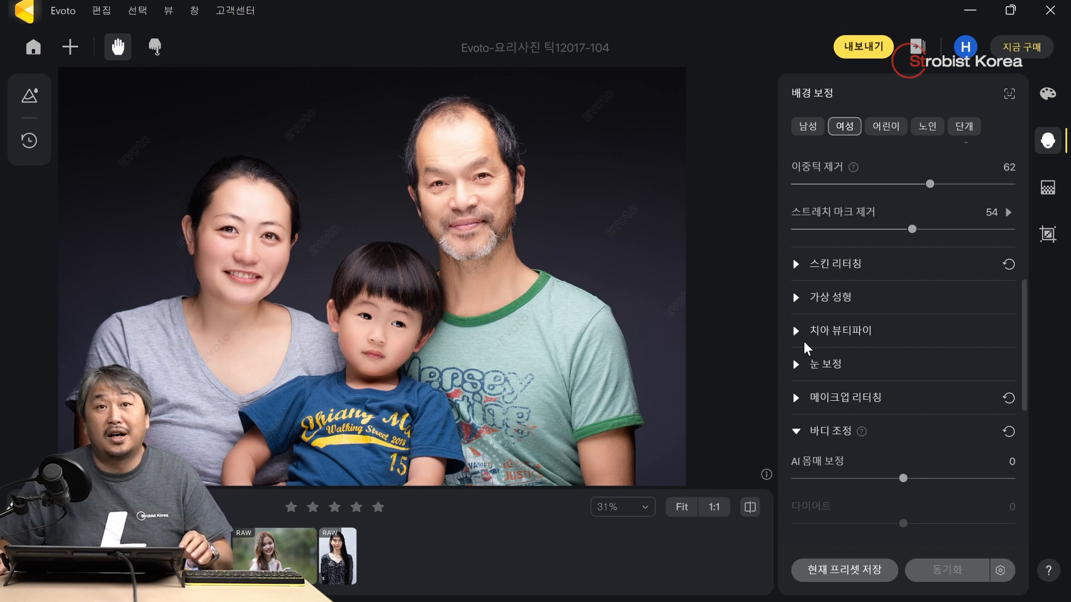
{"action": "scroll", "coordinate": [870, 312], "scroll_direction": "up", "scroll_amount": 6}
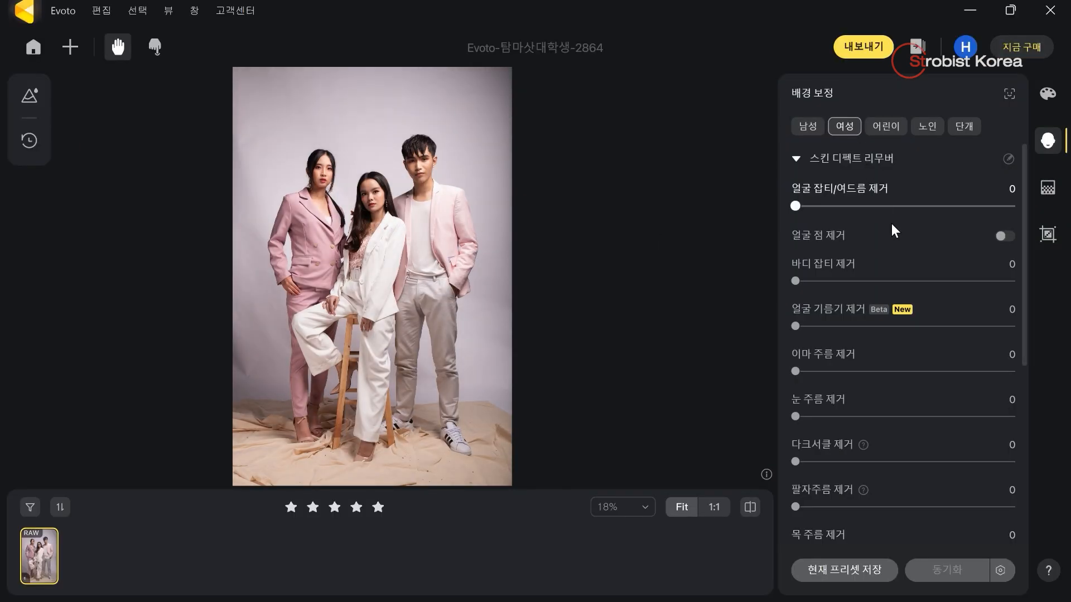
- Try makeup presets including 복고 (retro) and 아메리칸 (American) on the women in the group photo, and clear the makeup preset
{"action": "scroll", "coordinate": [892, 267], "scroll_direction": "down", "scroll_amount": 2}
{"action": "scroll", "coordinate": [892, 316], "scroll_direction": "down", "scroll_amount": 10}
{"action": "left_click", "coordinate": [880, 406]}
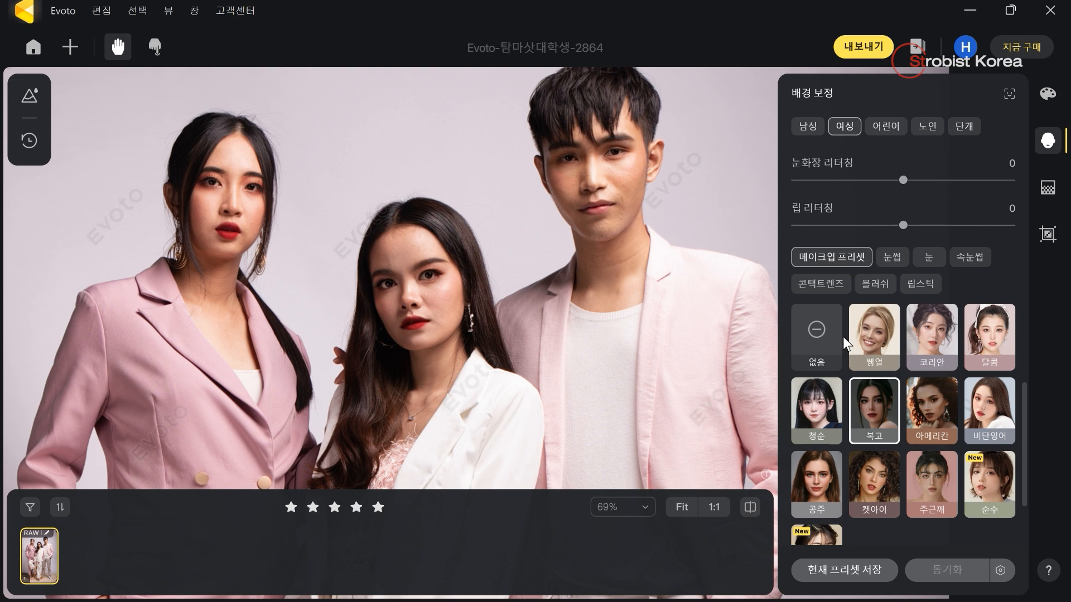
{"action": "left_click", "coordinate": [880, 326]}
{"action": "left_click", "coordinate": [942, 330]}
{"action": "left_click", "coordinate": [998, 331]}
{"action": "left_click", "coordinate": [868, 330]}
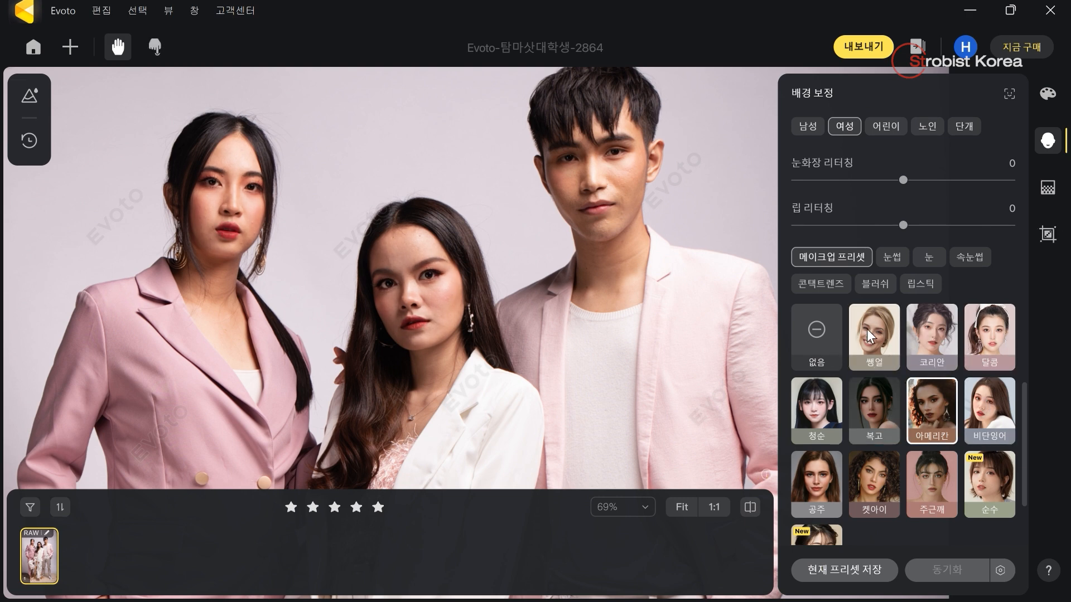
{"action": "left_click", "coordinate": [798, 336]}
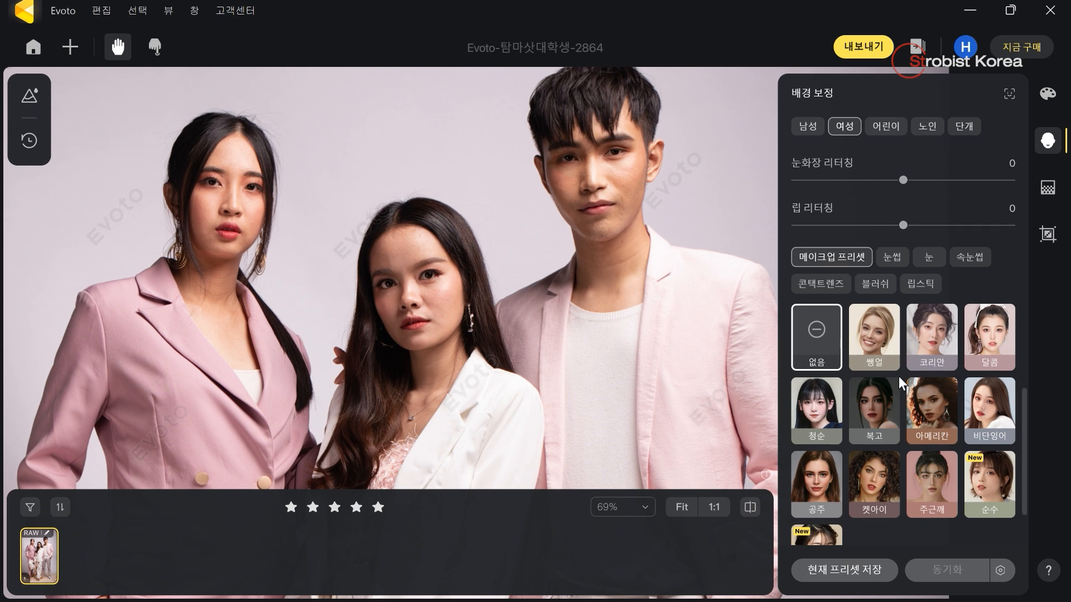
- Switch to individual adjustment and go through the detected faces #1, #2 and #3 to view each person's own settings
{"action": "scroll", "coordinate": [898, 375], "scroll_direction": "up", "scroll_amount": 15}
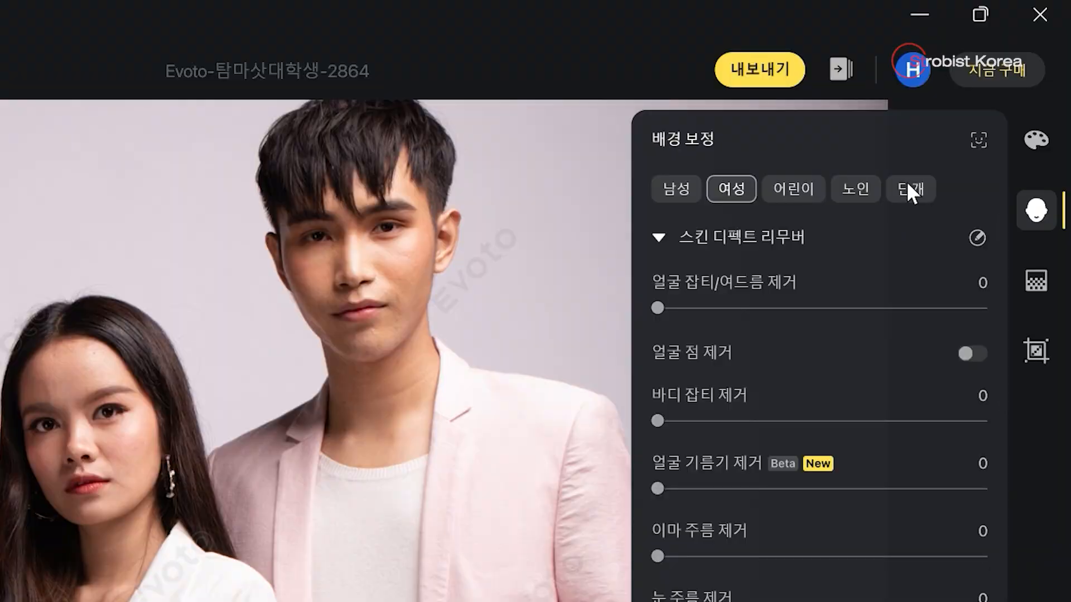
{"action": "left_click", "coordinate": [912, 190]}
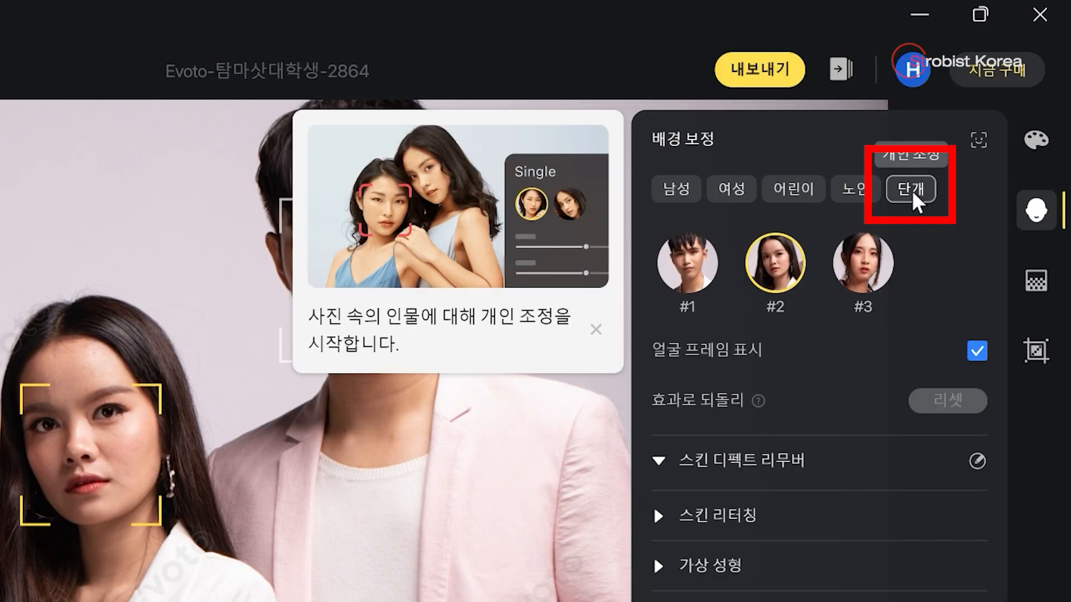
{"action": "left_click", "coordinate": [819, 183]}
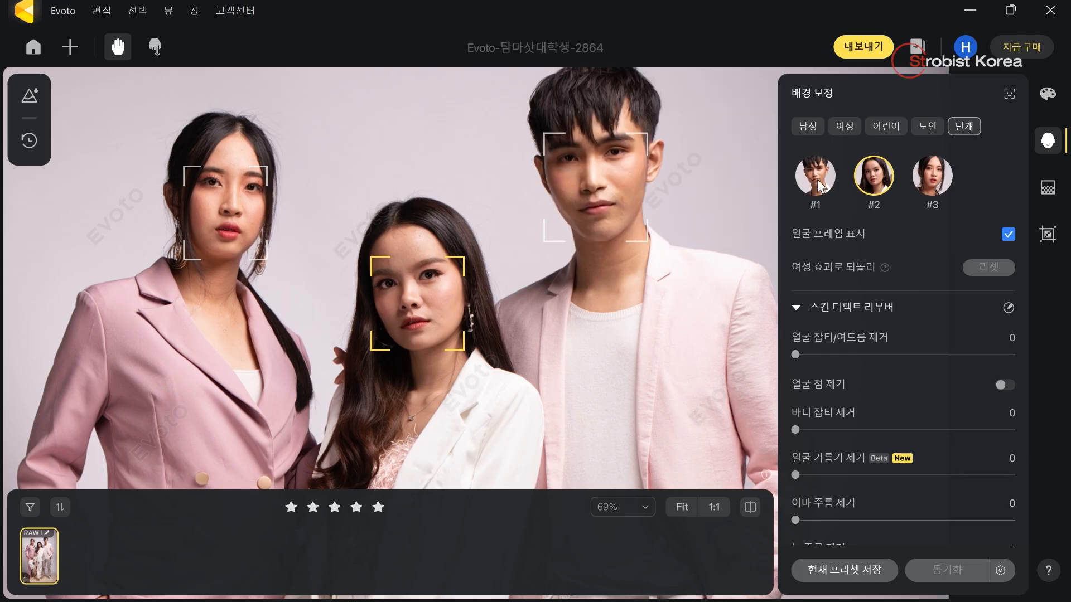
{"action": "left_click", "coordinate": [881, 185]}
{"action": "left_click", "coordinate": [932, 177]}
{"action": "left_click", "coordinate": [817, 178]}
{"action": "left_click", "coordinate": [874, 180]}
{"action": "left_click", "coordinate": [939, 179]}
{"action": "left_click", "coordinate": [817, 178]}
{"action": "left_click", "coordinate": [869, 179]}
{"action": "left_click", "coordinate": [942, 178]}
{"action": "left_click", "coordinate": [878, 180]}
{"action": "left_click", "coordinate": [826, 183]}
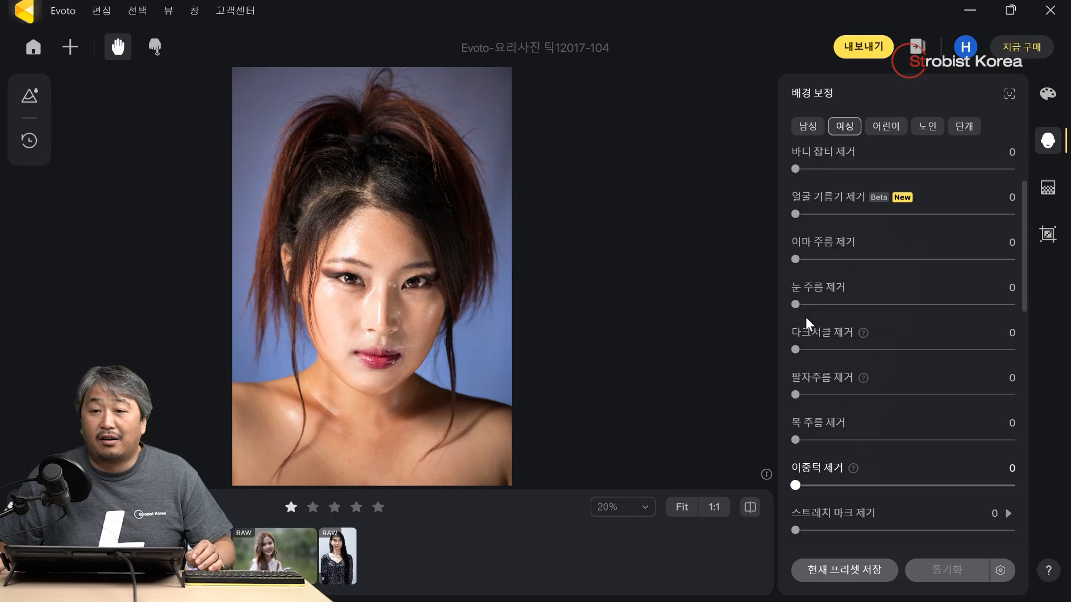
- Try face oil removal (얼굴 기름기 제거) at 42, 74 and 84 on the close-up portrait with the blue background
{"action": "scroll", "coordinate": [805, 317], "scroll_direction": "up", "scroll_amount": 3}
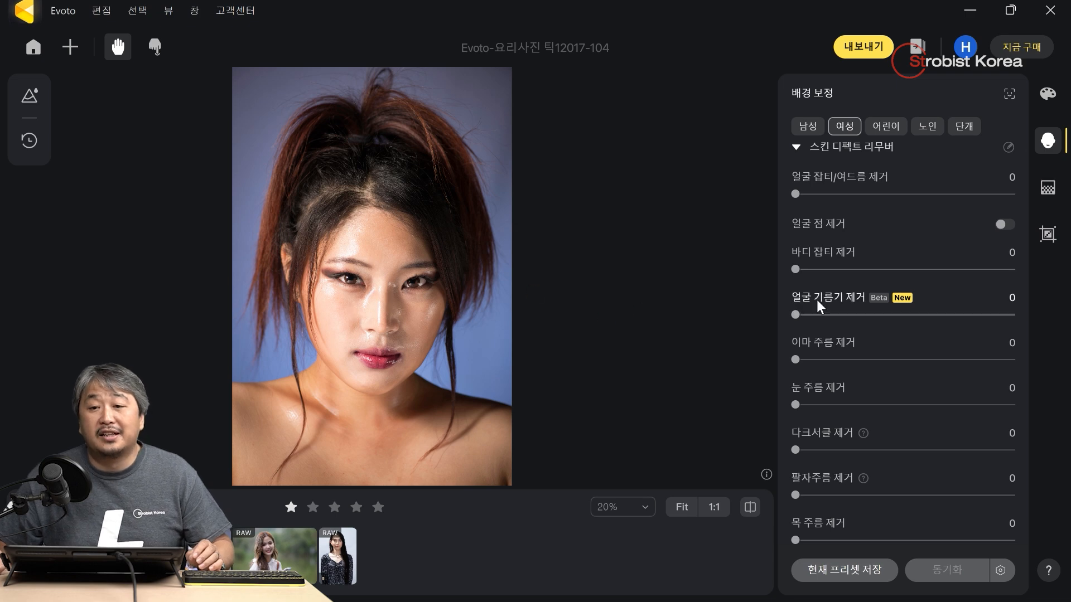
{"action": "scroll", "coordinate": [374, 312], "scroll_direction": "up", "scroll_amount": 4}
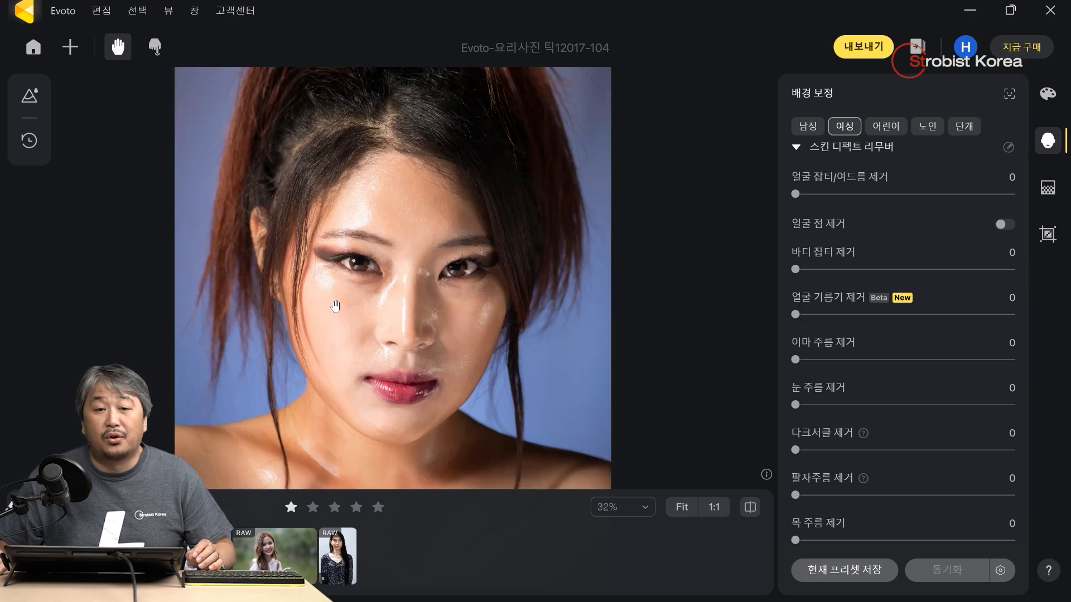
{"action": "scroll", "coordinate": [373, 312], "scroll_direction": "down", "scroll_amount": 2}
{"action": "scroll", "coordinate": [409, 288], "scroll_direction": "up", "scroll_amount": 2}
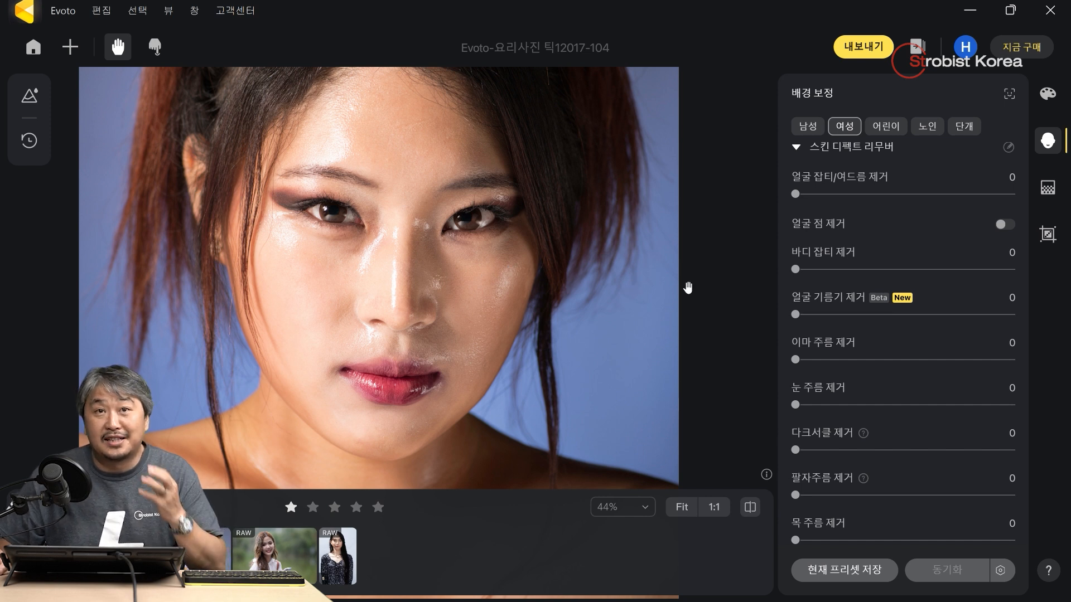
{"action": "left_click", "coordinate": [884, 315]}
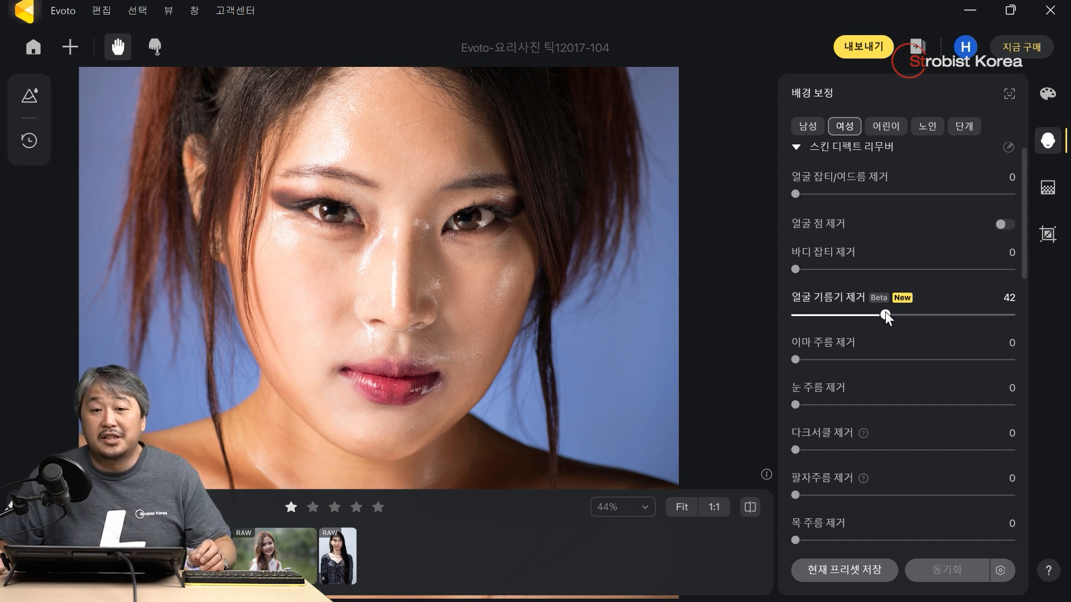
{"action": "left_click", "coordinate": [957, 314]}
{"action": "key", "text": "ctrl+0"}
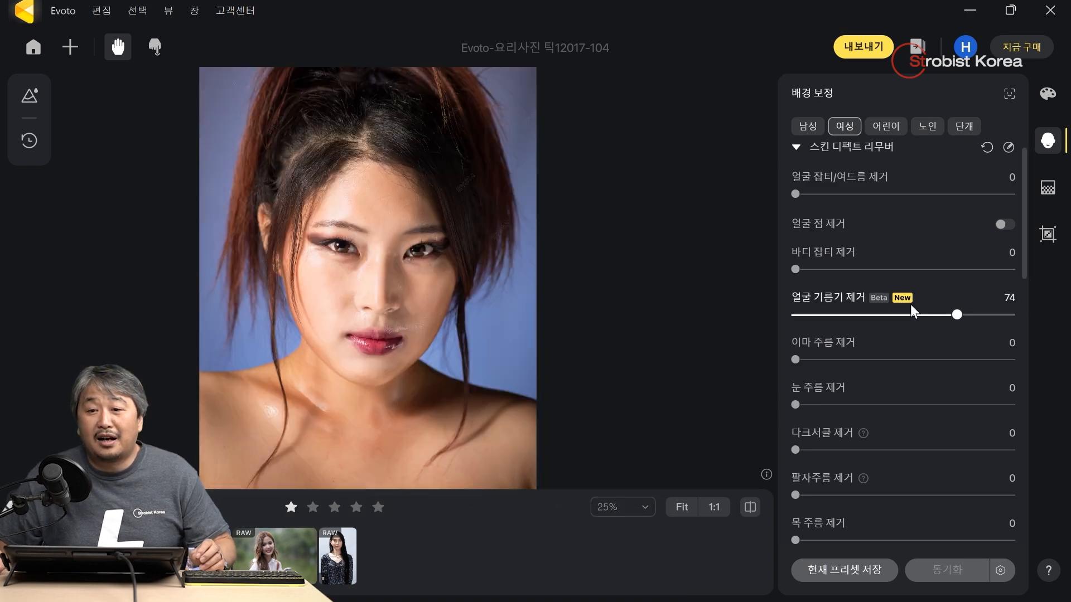
{"action": "left_click", "coordinate": [978, 315]}
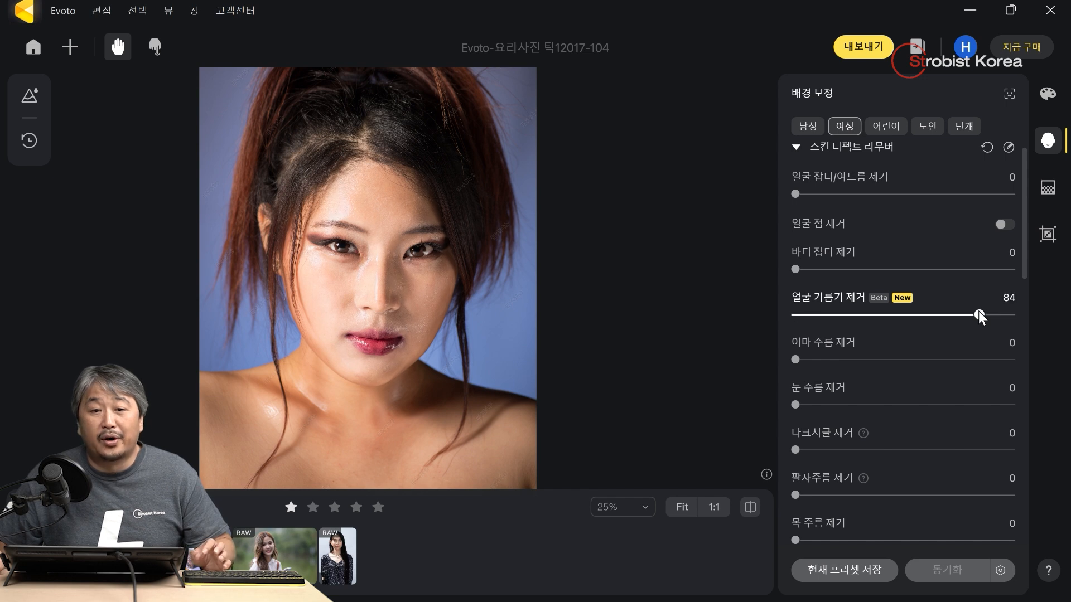
- Undo and redo the face oil removal repeatedly to compare the skin before and after, ending with it undone
{"action": "key", "text": "ctrl+z"}
{"action": "key", "text": "ctrl+shift+z"}
{"action": "key", "text": "ctrl+z"}
{"action": "key", "text": "ctrl+shift+z"}
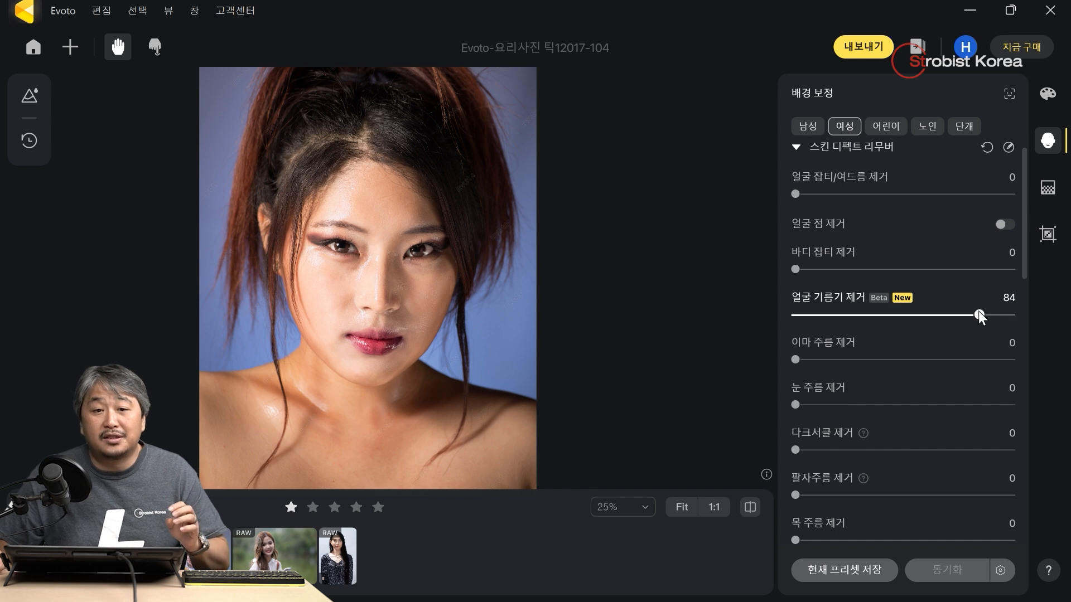
{"action": "key", "text": "ctrl+z"}
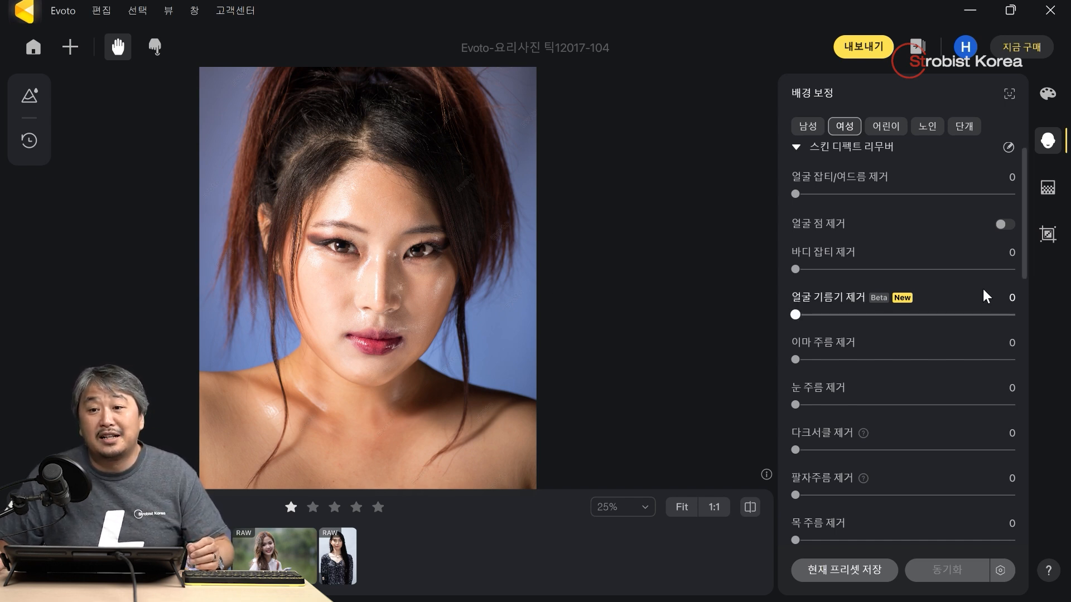
- Set face oil removal (얼굴 기름기 제거) on the close-up portrait to 84
{"action": "left_click", "coordinate": [948, 315]}
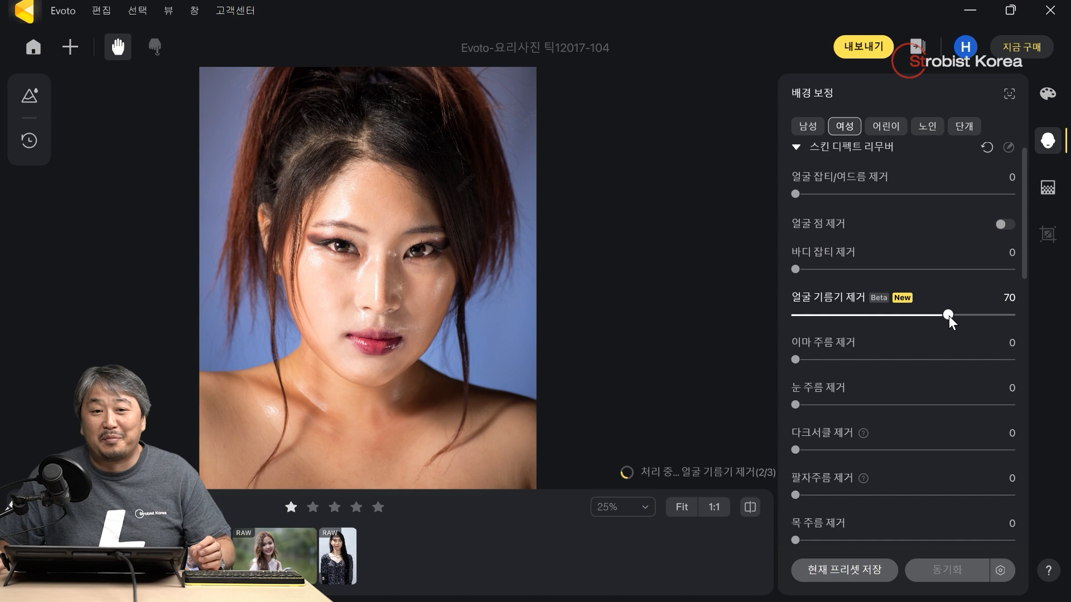
{"action": "left_click", "coordinate": [991, 313]}
{"action": "left_click", "coordinate": [955, 315]}
{"action": "left_click_drag", "start_coordinate": [954, 316], "coordinate": [978, 316]}
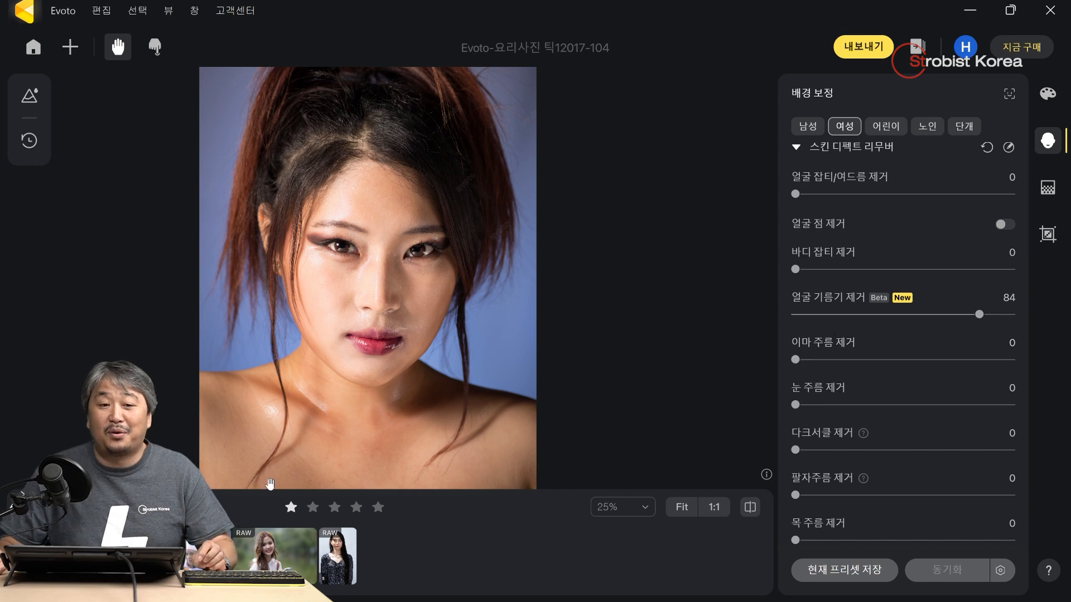
- Crop the portrait of the woman in the floral dress to the ID photo size 1.97*2.76 inches (5x7CM)
{"action": "left_click", "coordinate": [337, 554]}
{"action": "scroll", "coordinate": [592, 253], "scroll_direction": "down", "scroll_amount": 3}
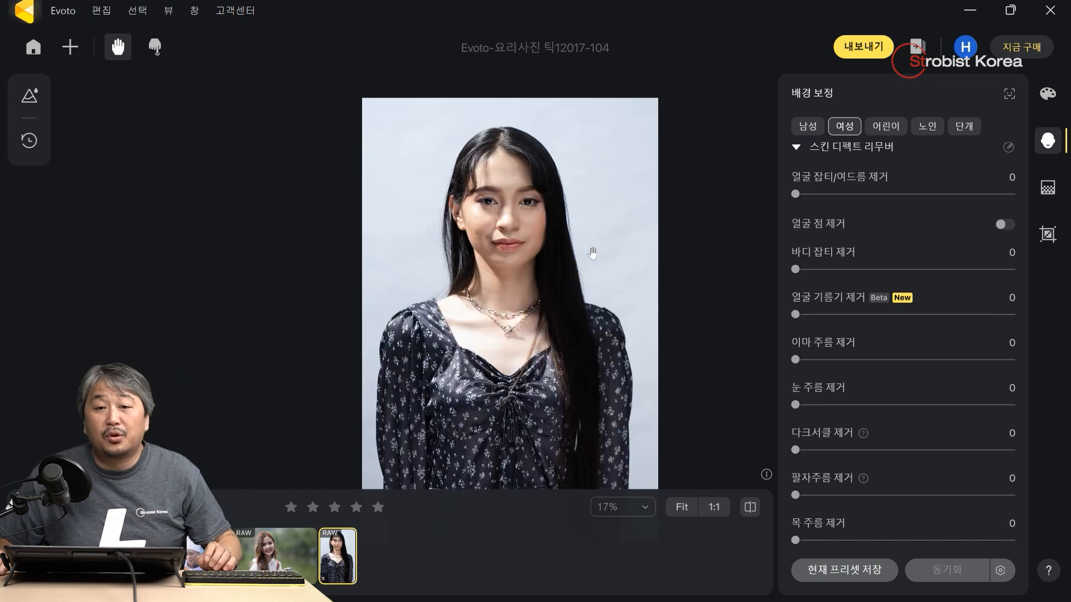
{"action": "left_click", "coordinate": [1048, 234]}
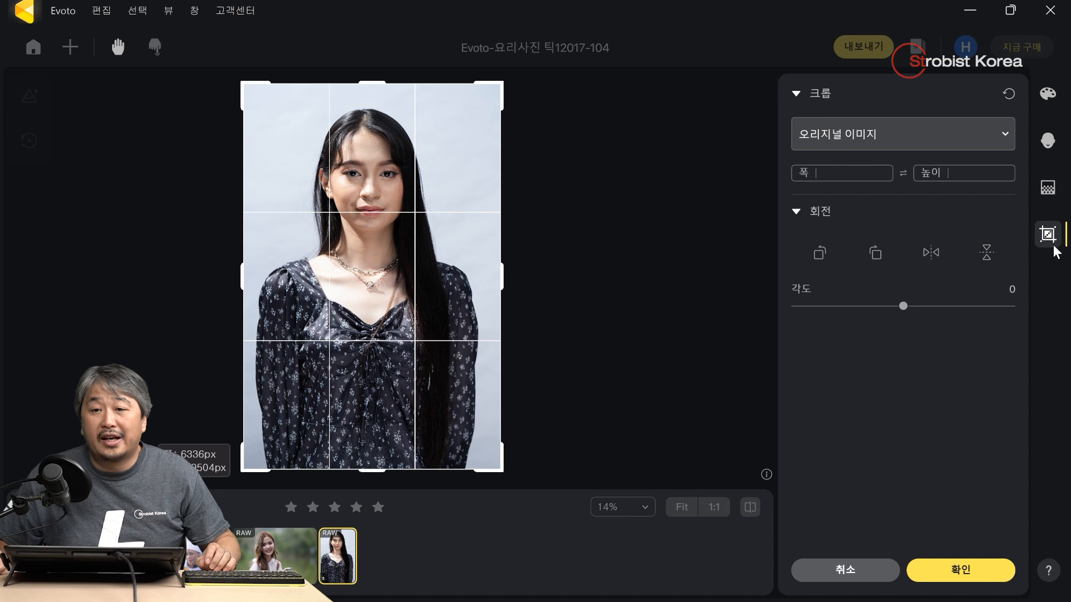
{"action": "left_click", "coordinate": [927, 139]}
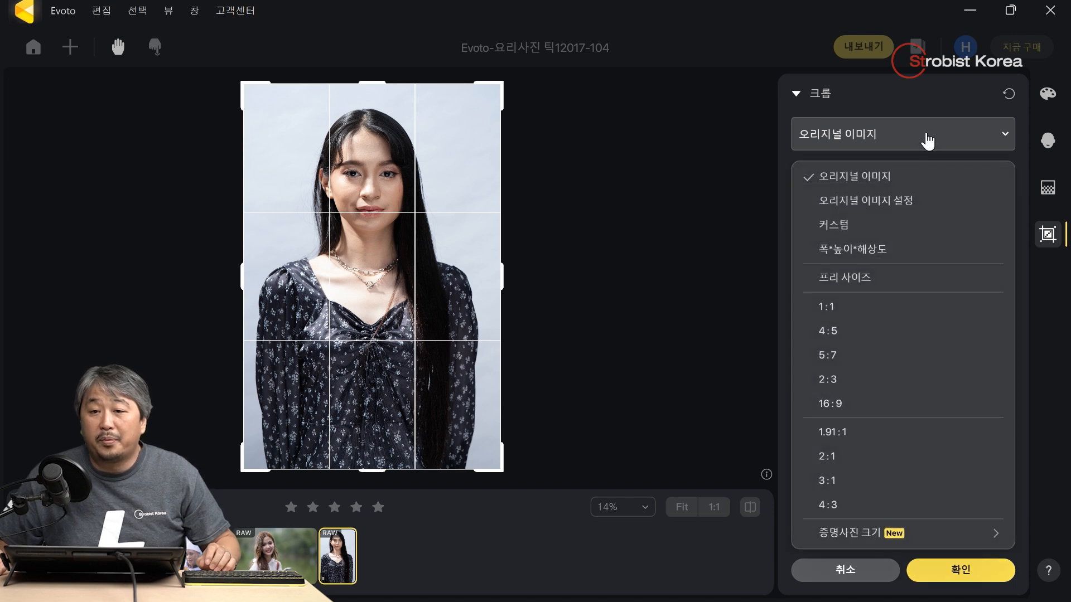
{"action": "mouse_move", "coordinate": [897, 538]}
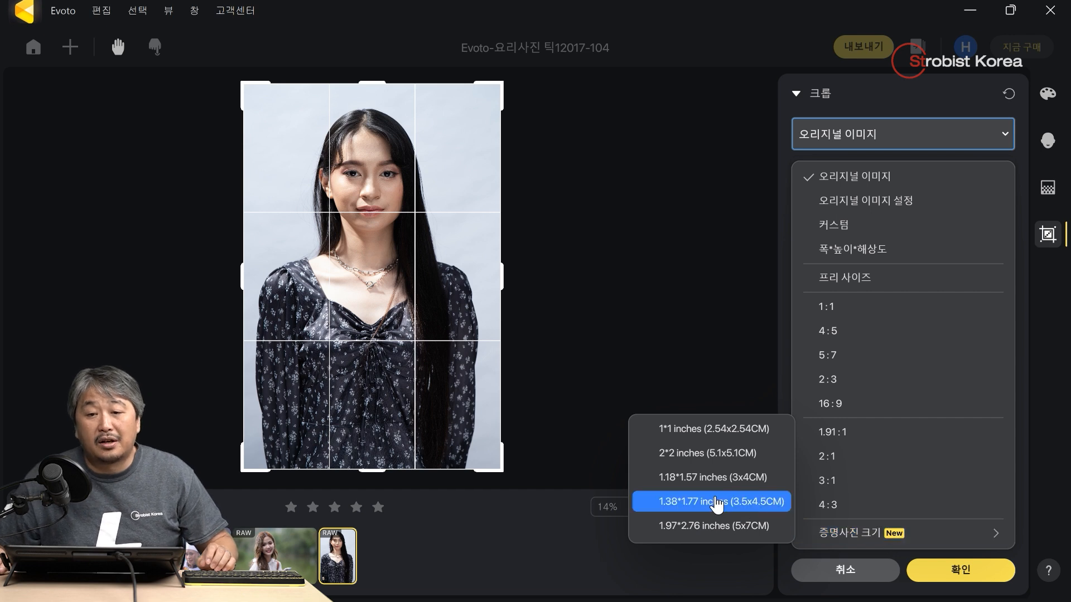
{"action": "left_click", "coordinate": [713, 527]}
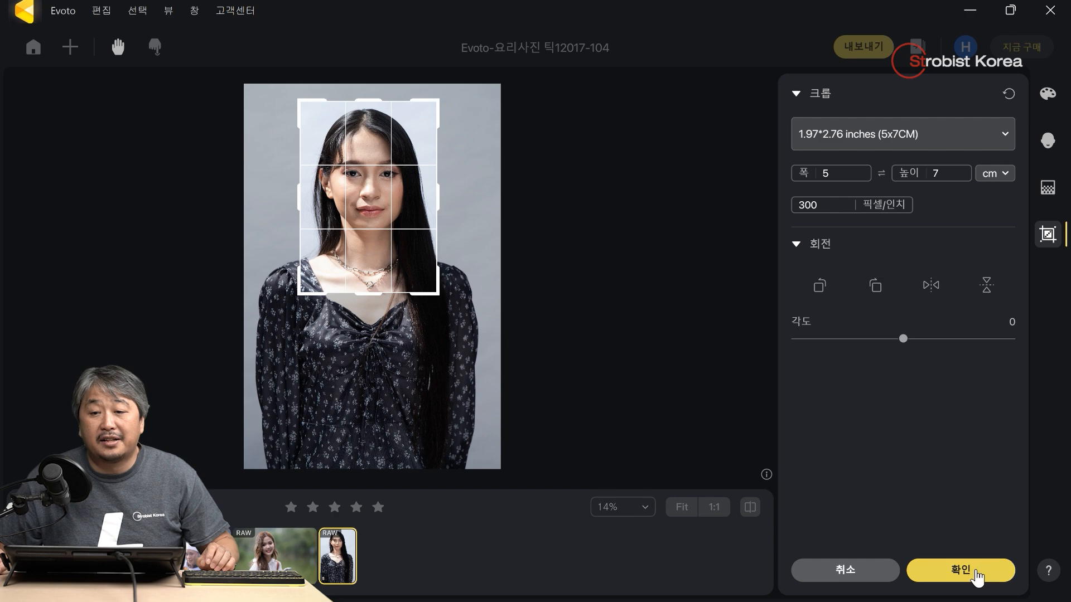
{"action": "left_click", "coordinate": [928, 568]}
{"action": "left_click_drag", "start_coordinate": [530, 265], "coordinate": [446, 216]}
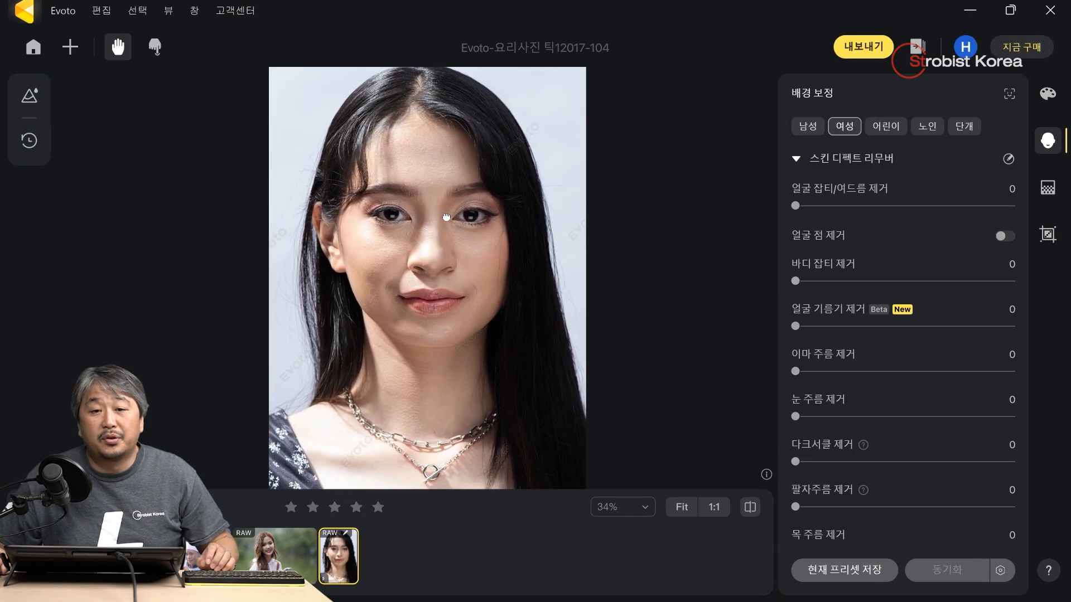
{"action": "left_click_drag", "start_coordinate": [509, 290], "coordinate": [490, 298]}
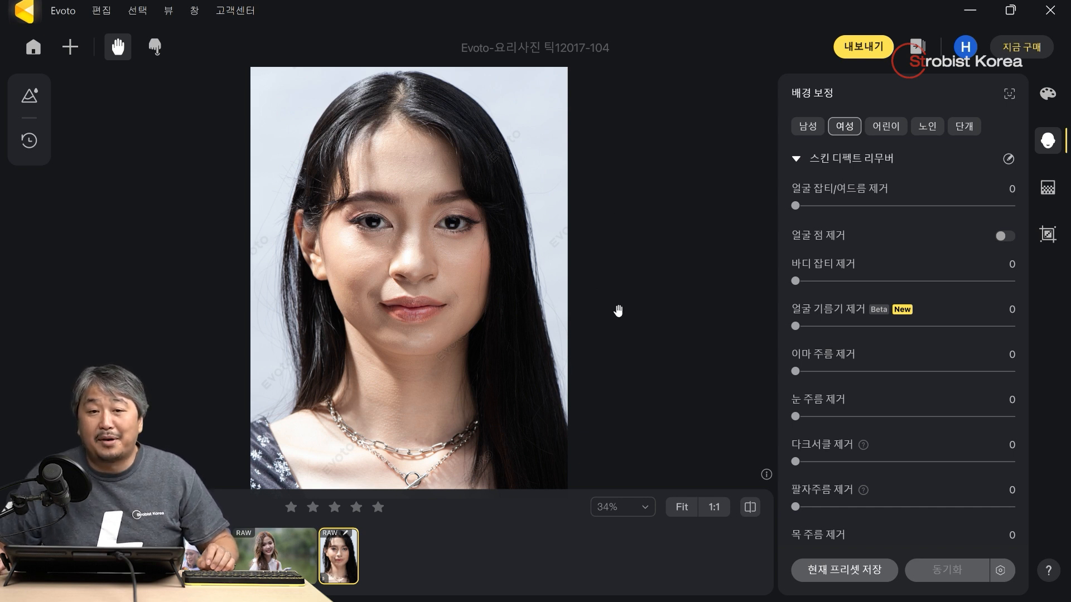
- Apply the recommended preset 우유 빛깔 01 to the cropped ID portrait
{"action": "left_click", "coordinate": [30, 95]}
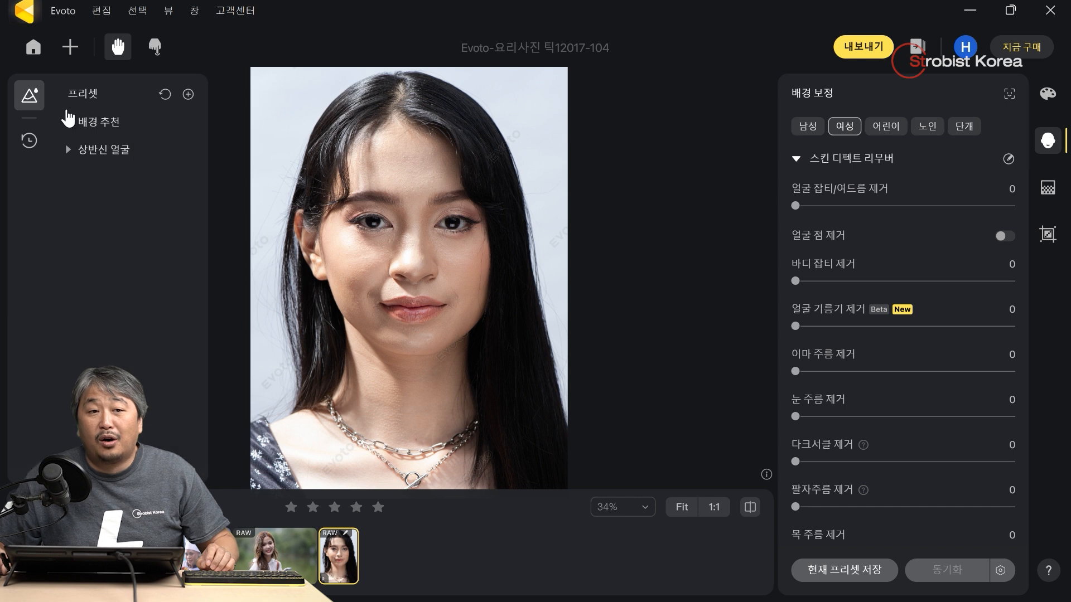
{"action": "left_click", "coordinate": [68, 123]}
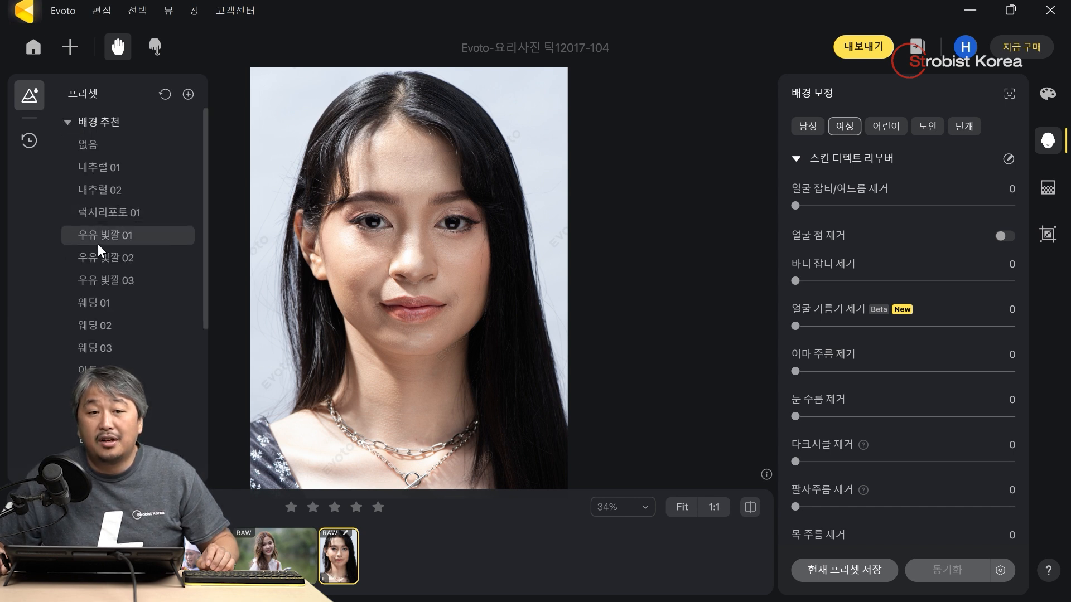
{"action": "left_click", "coordinate": [110, 236]}
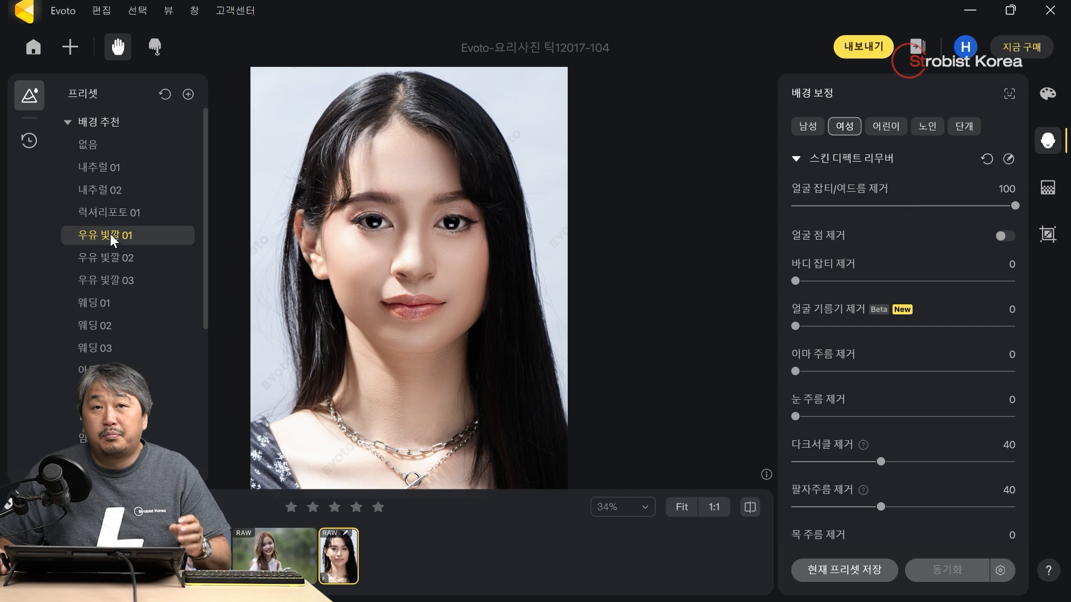
{"action": "left_click", "coordinate": [29, 96]}
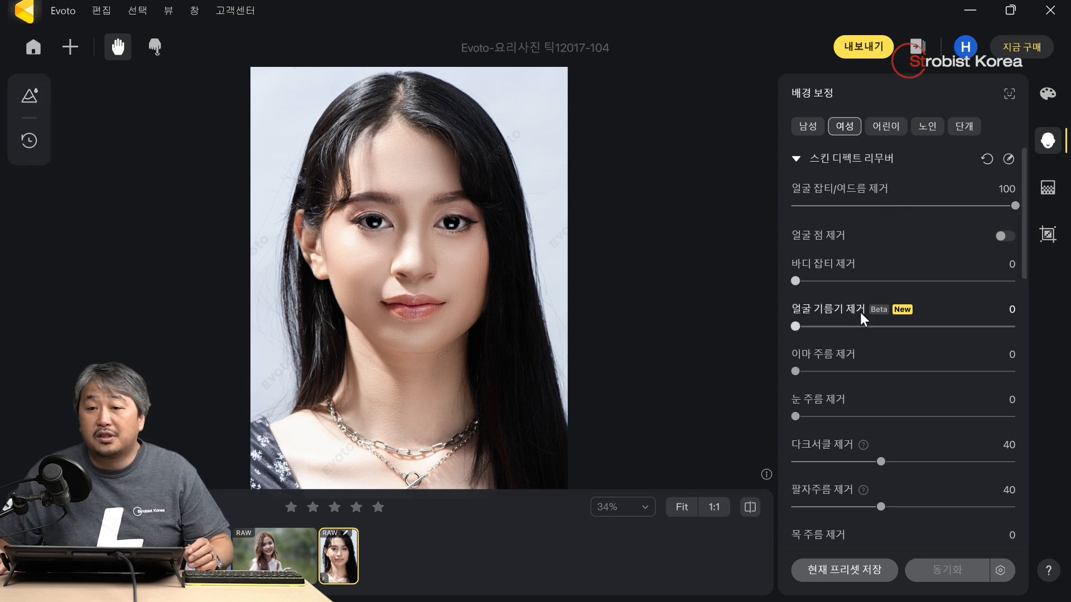
- Turn on the ID-photo symmetry option 대칭성 액화(증명사진) in the 가상 성형 face shape settings
{"action": "scroll", "coordinate": [862, 252], "scroll_direction": "down", "scroll_amount": 5}
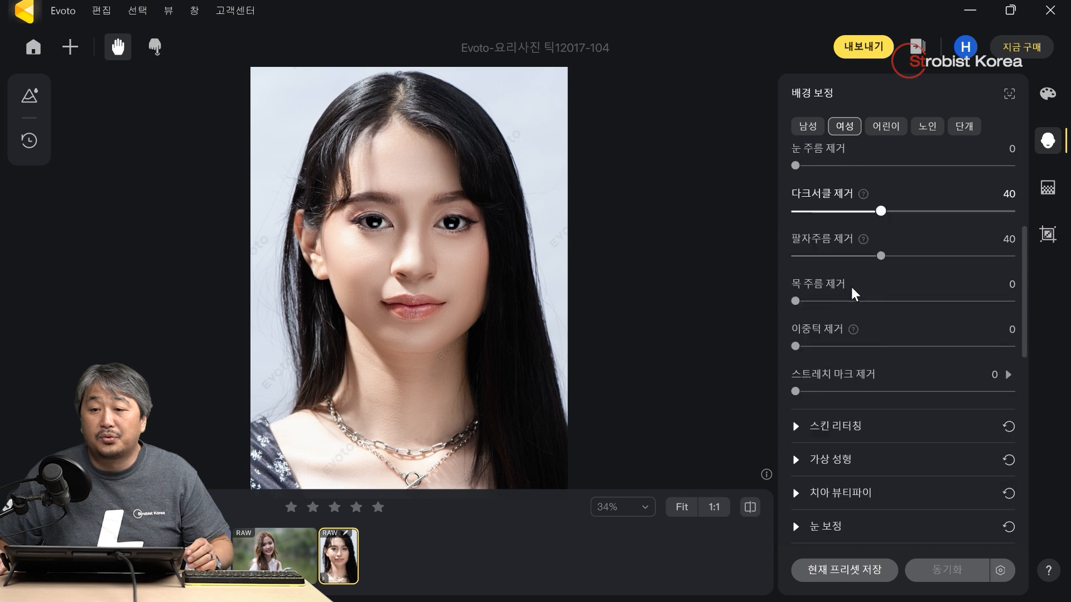
{"action": "scroll", "coordinate": [854, 292], "scroll_direction": "down", "scroll_amount": 1}
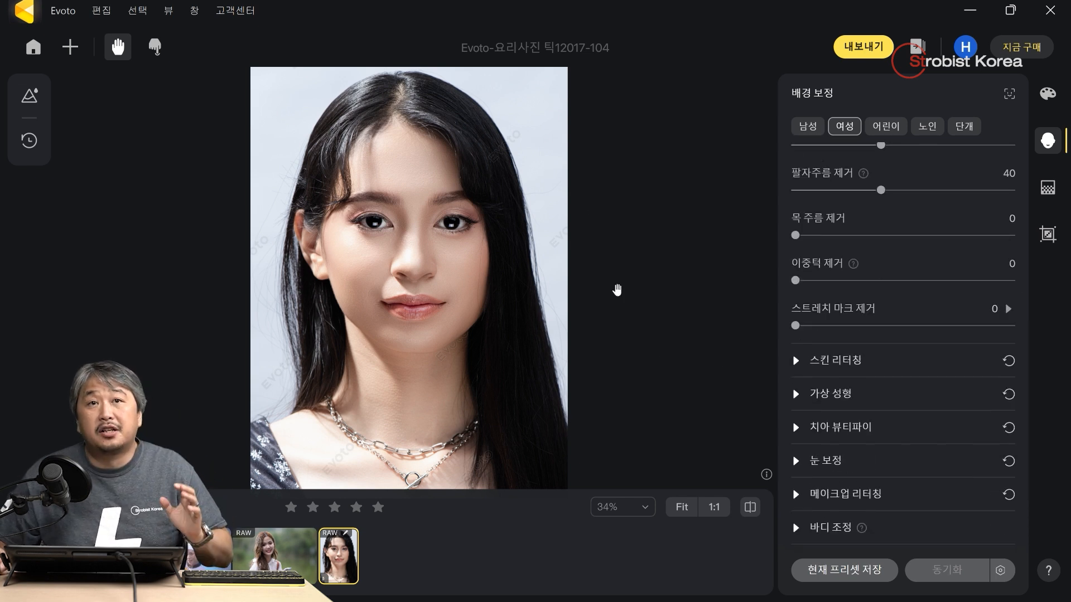
{"action": "left_click", "coordinate": [796, 393]}
{"action": "scroll", "coordinate": [799, 376], "scroll_direction": "down", "scroll_amount": 5}
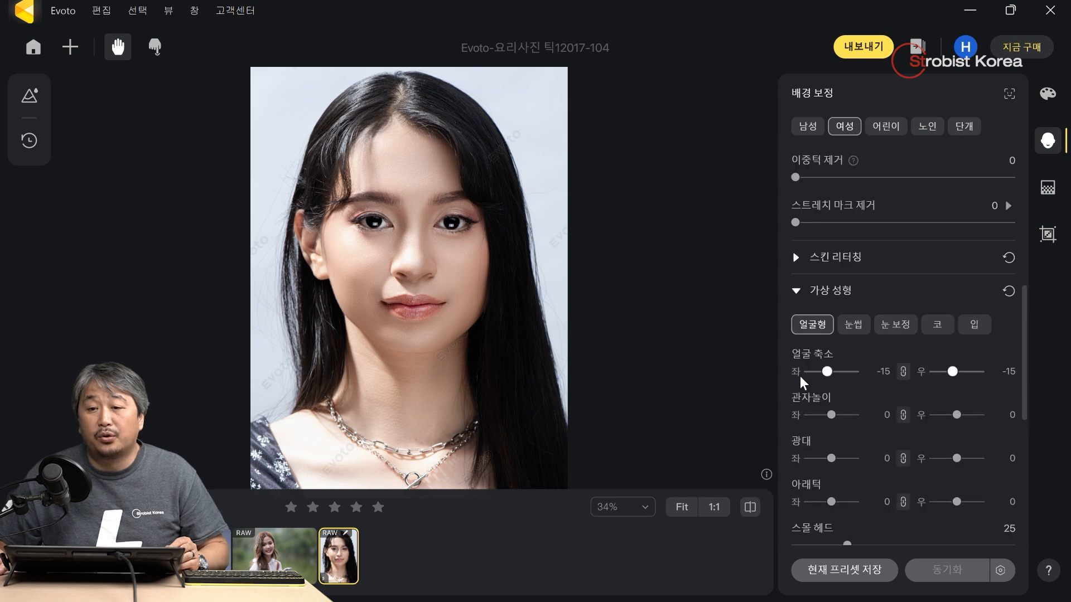
{"action": "scroll", "coordinate": [800, 376], "scroll_direction": "down", "scroll_amount": 2}
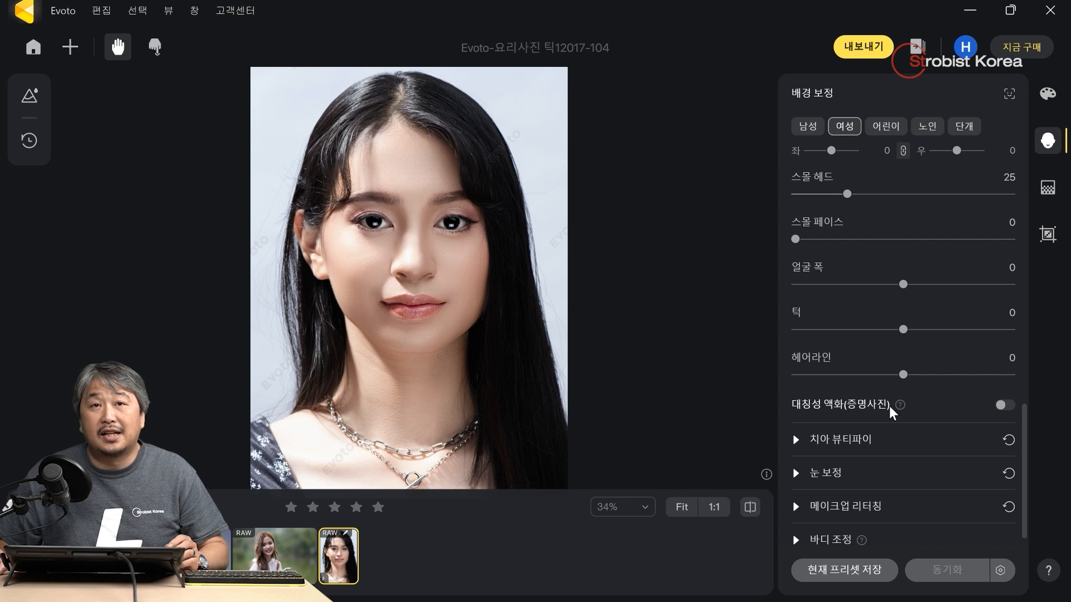
{"action": "left_click", "coordinate": [998, 406]}
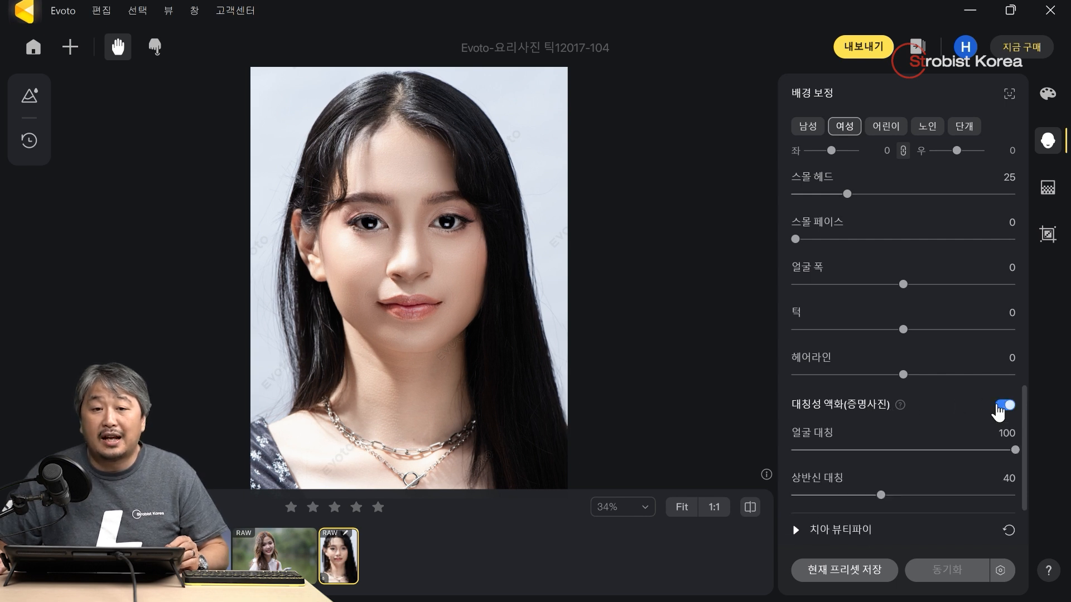
- Switch the ID-photo symmetry correction off and on repeatedly to compare the face before and after, ending with it on
{"action": "left_click", "coordinate": [998, 411]}
{"action": "left_click", "coordinate": [998, 411]}
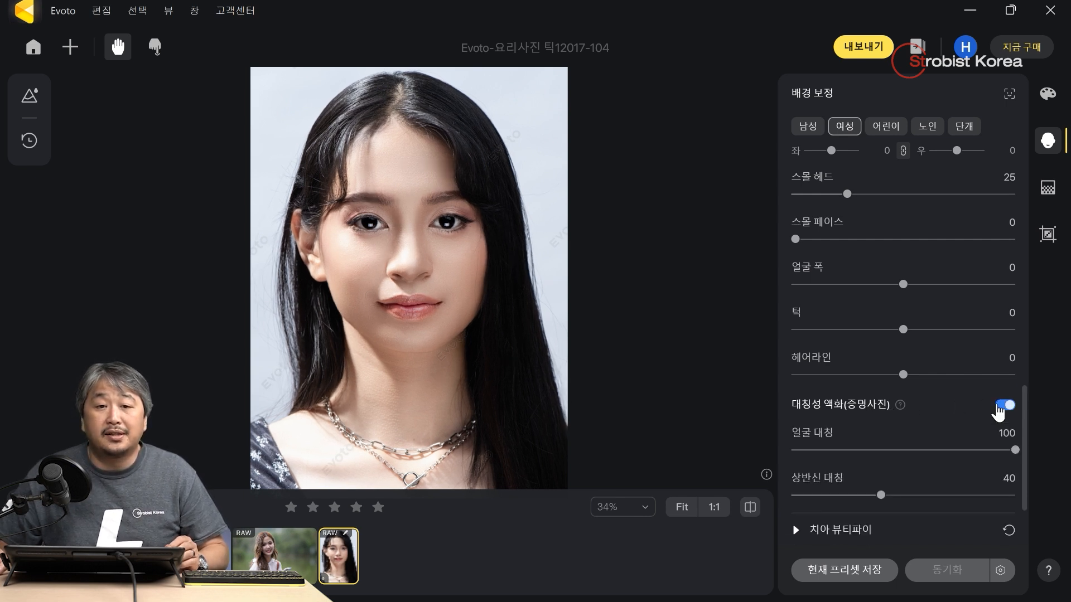
{"action": "left_click", "coordinate": [998, 411]}
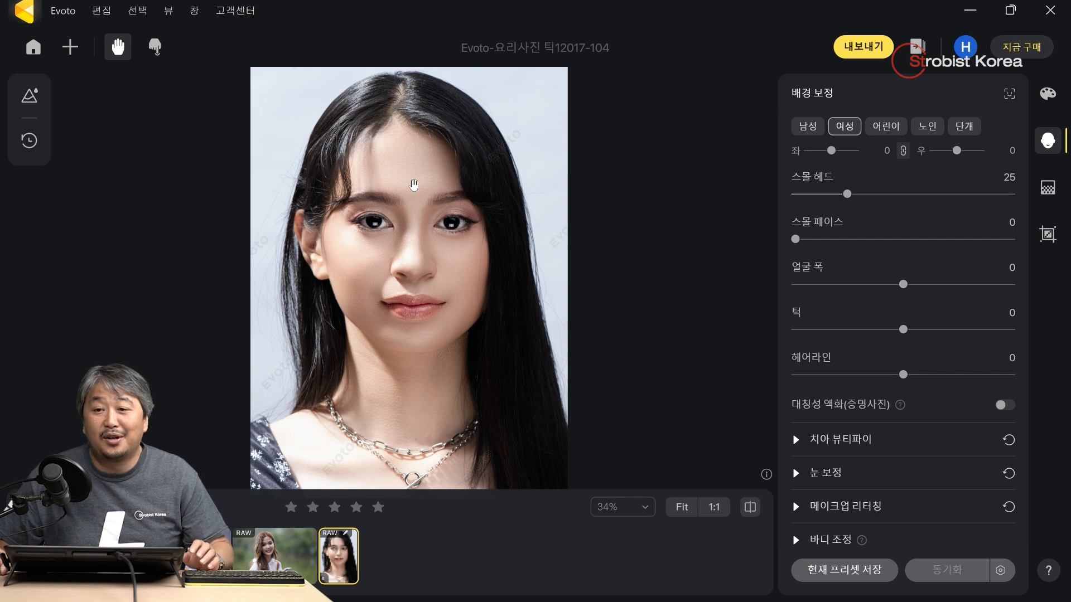
{"action": "left_click", "coordinate": [1002, 406]}
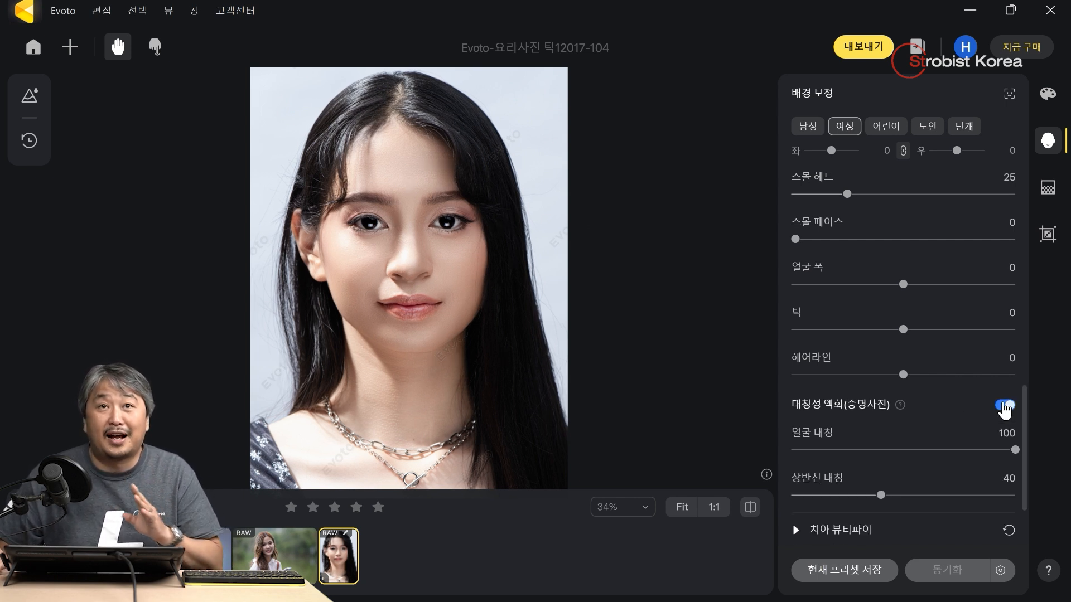
{"action": "left_click", "coordinate": [1004, 406]}
{"action": "left_click", "coordinate": [1004, 406]}
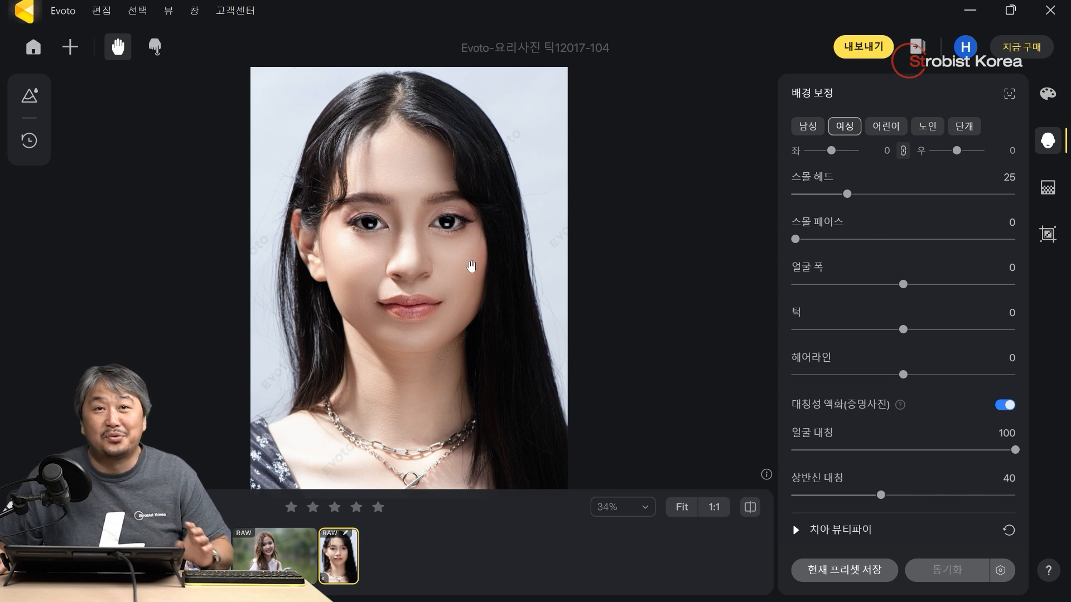
{"action": "left_click", "coordinate": [1002, 406]}
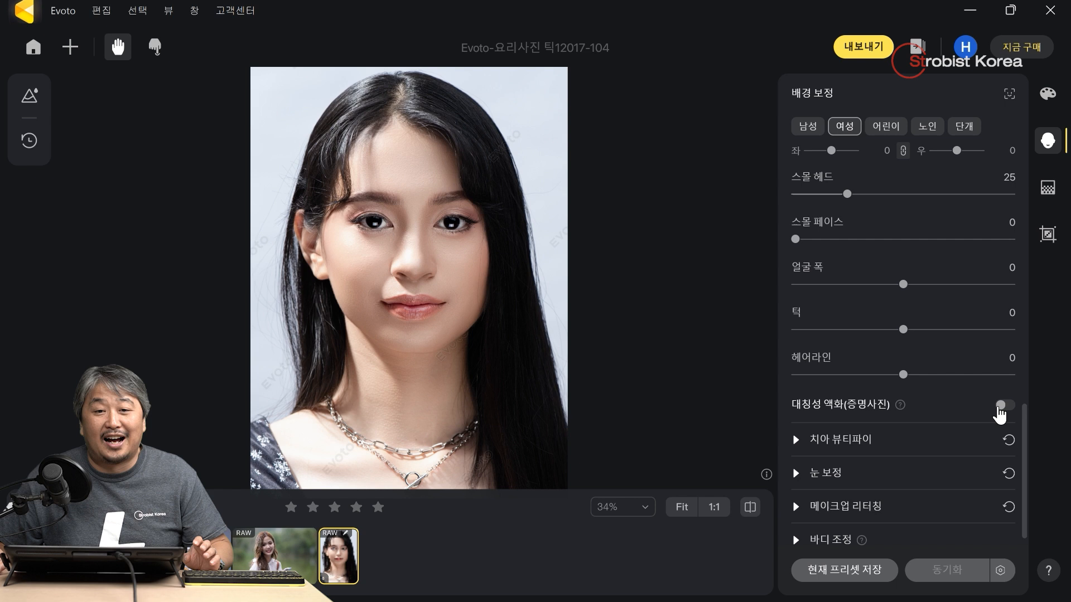
{"action": "left_click", "coordinate": [999, 408]}
{"action": "left_click", "coordinate": [999, 409]}
{"action": "left_click", "coordinate": [999, 409]}
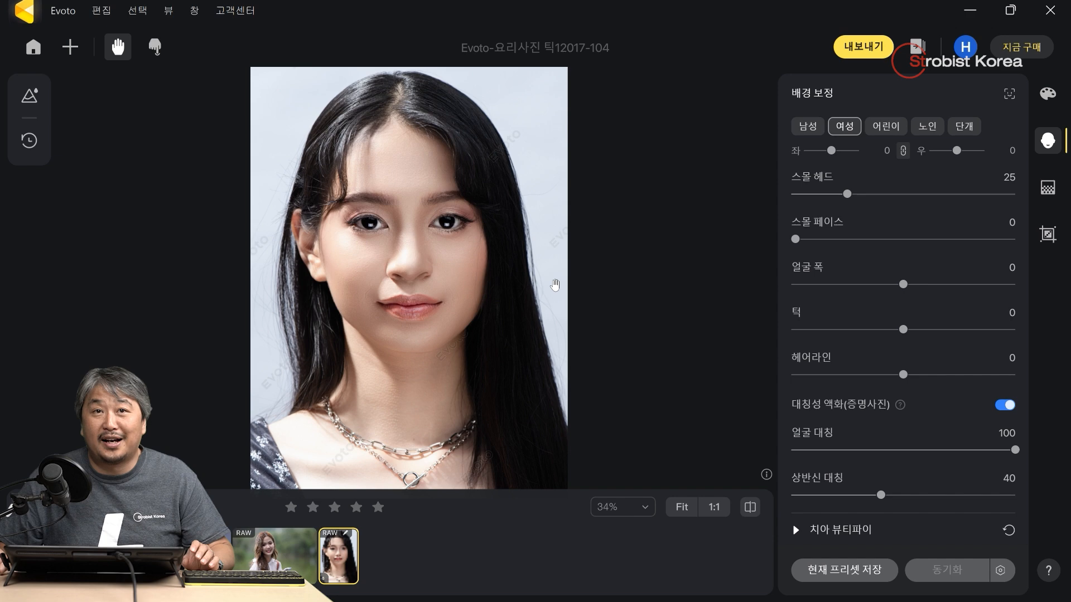
- Open the outdoor portrait of the woman holding a phone and examine the preview detail around her eye at 400% magnification
{"action": "key", "text": "Left"}
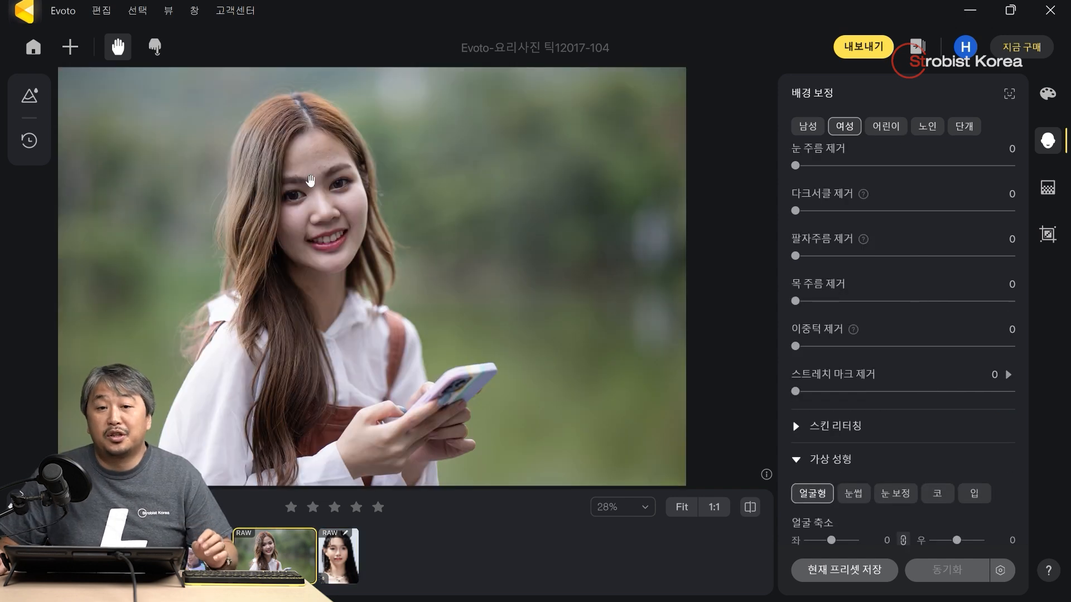
{"action": "scroll", "coordinate": [310, 184], "scroll_direction": "up", "scroll_amount": 10}
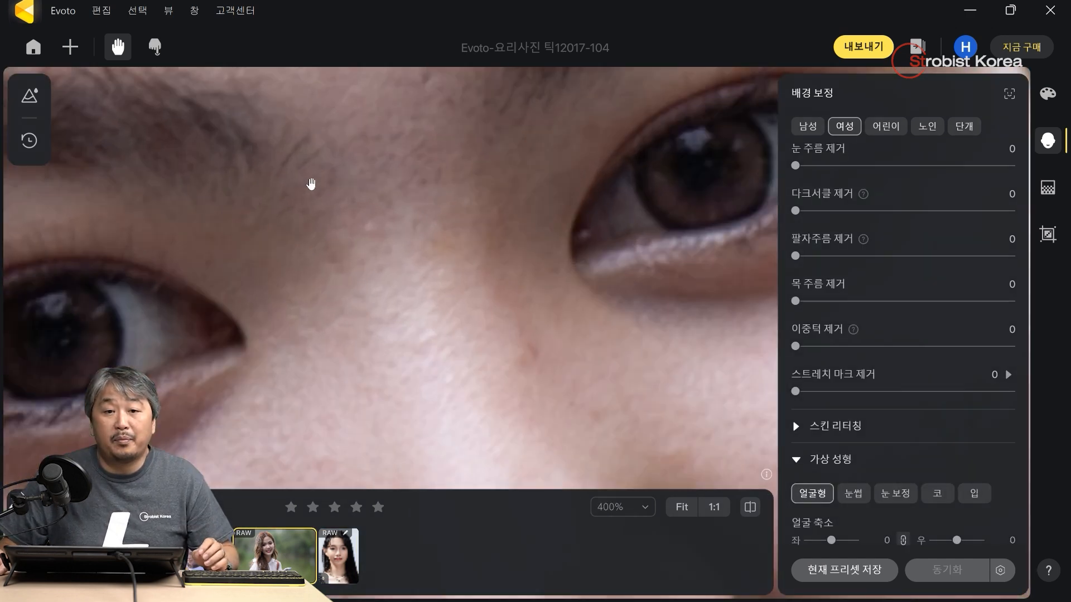
{"action": "left_click_drag", "start_coordinate": [316, 215], "coordinate": [614, 214]}
{"action": "left_click_drag", "start_coordinate": [329, 265], "coordinate": [441, 339]}
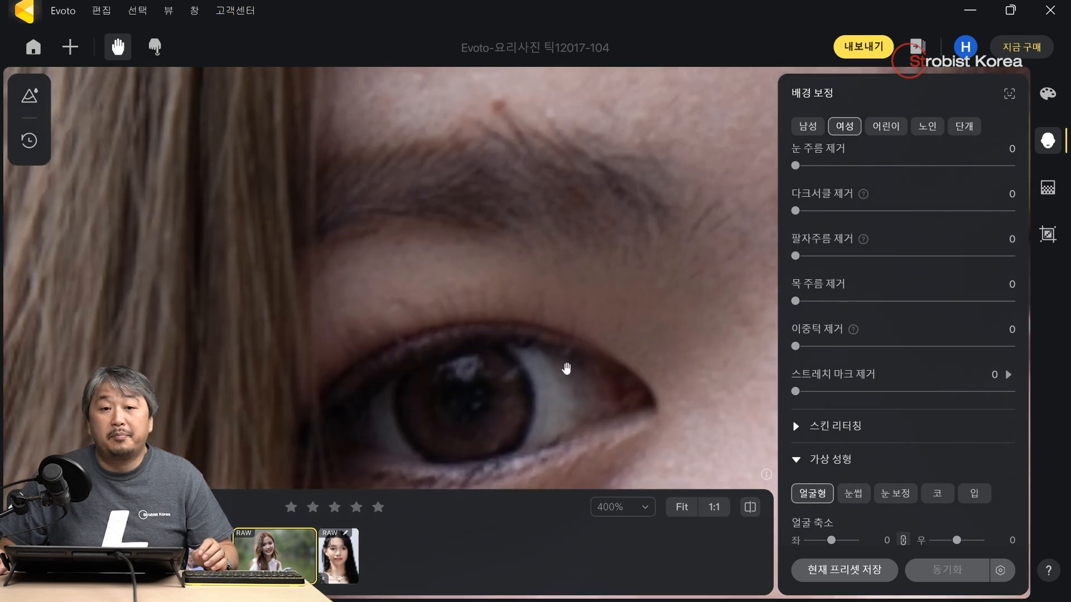
{"action": "left_click_drag", "start_coordinate": [389, 391], "coordinate": [372, 284]}
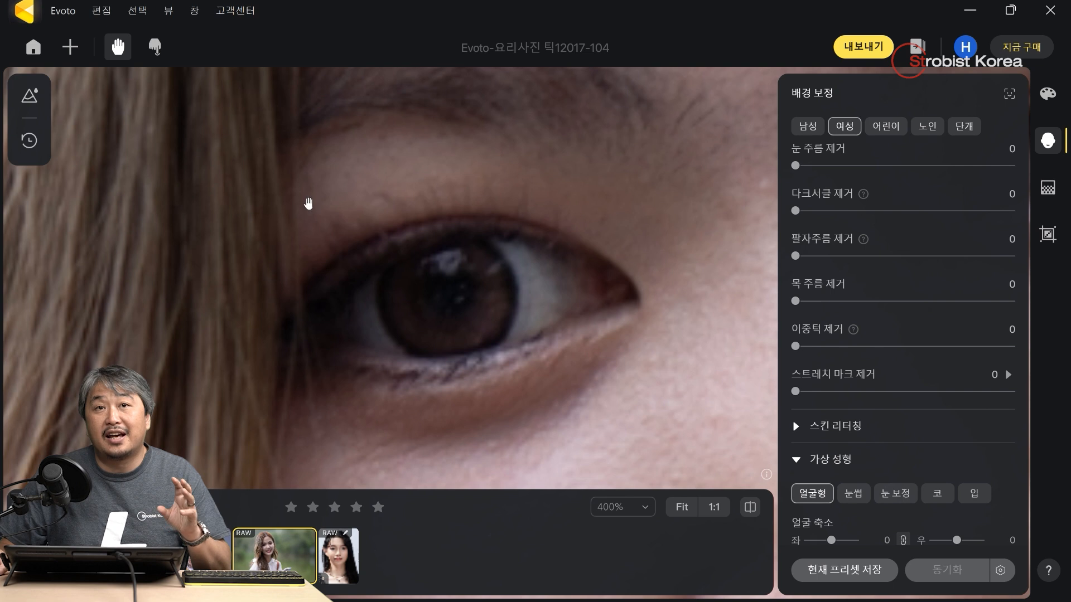
{"action": "left_click_drag", "start_coordinate": [477, 239], "coordinate": [376, 233]}
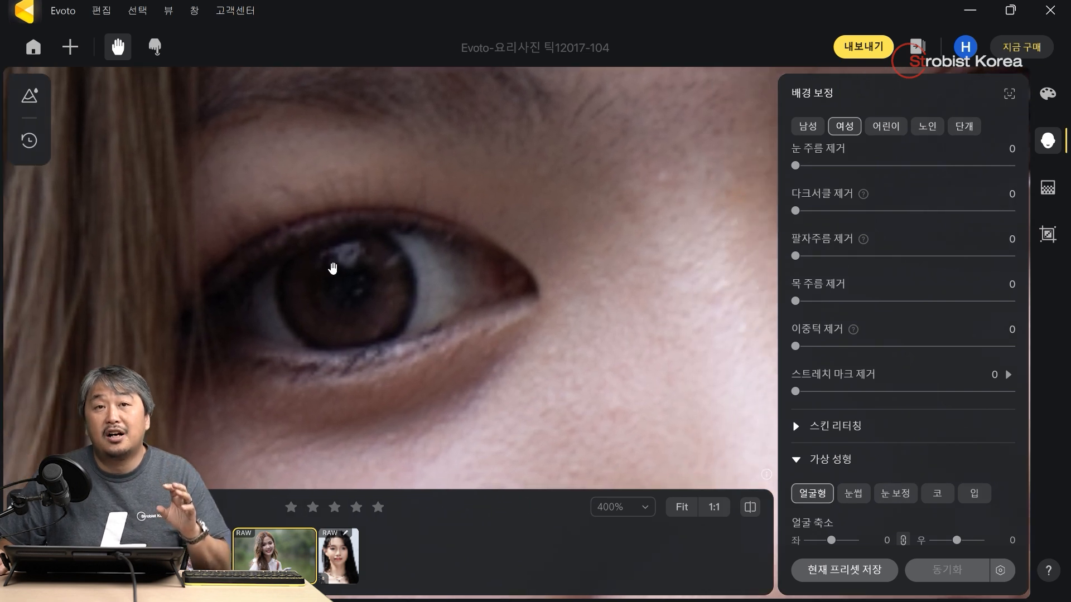
{"action": "scroll", "coordinate": [485, 242], "scroll_direction": "down", "scroll_amount": 5}
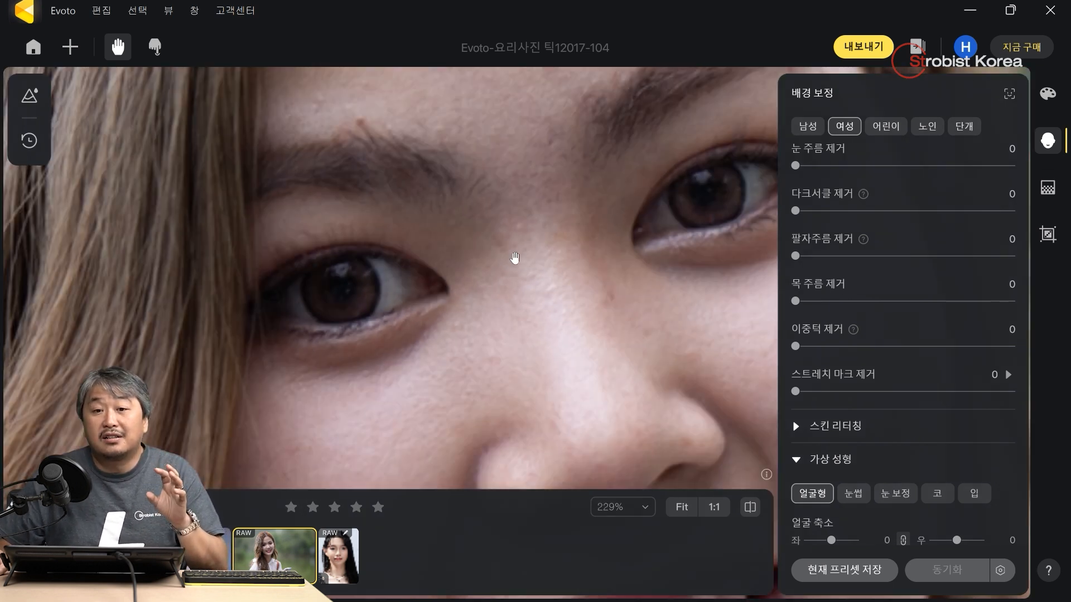
- Examine the unretouched face and skin of the woman in the outdoor portrait at several magnifications up to 100%
{"action": "scroll", "coordinate": [514, 258], "scroll_direction": "down", "scroll_amount": 2}
{"action": "scroll", "coordinate": [514, 257], "scroll_direction": "down", "scroll_amount": 3}
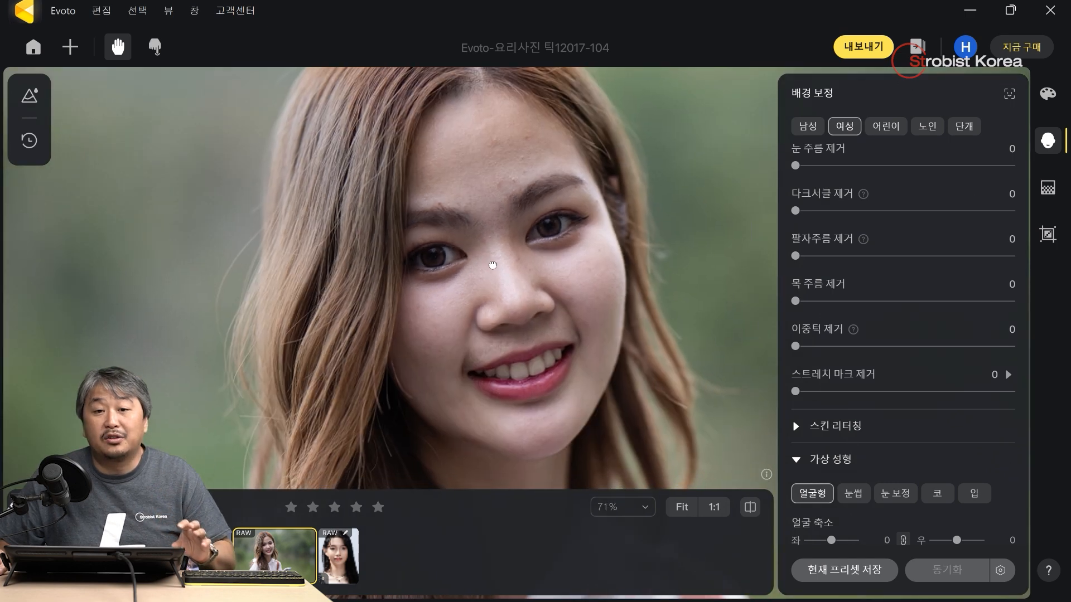
{"action": "scroll", "coordinate": [422, 283], "scroll_direction": "up", "scroll_amount": 2}
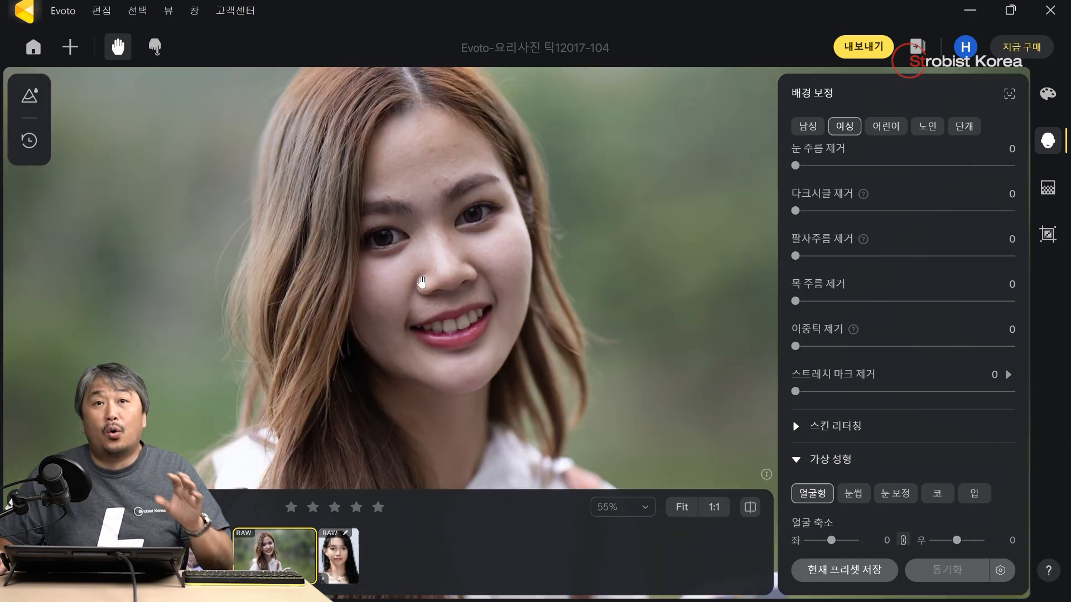
{"action": "scroll", "coordinate": [445, 279], "scroll_direction": "down", "scroll_amount": 2}
{"action": "scroll", "coordinate": [445, 278], "scroll_direction": "up", "scroll_amount": 4}
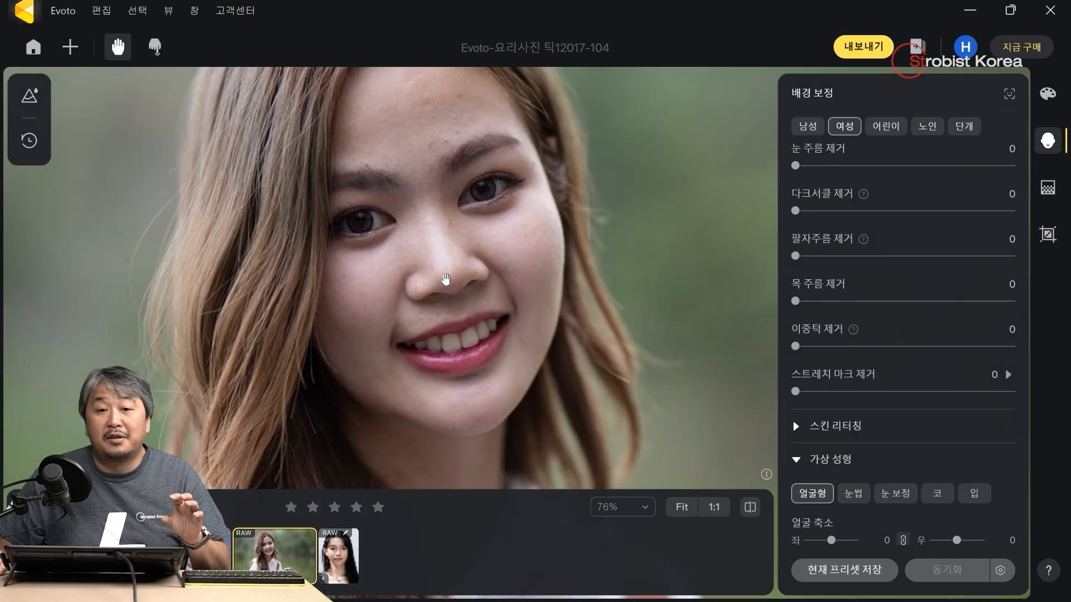
{"action": "scroll", "coordinate": [445, 278], "scroll_direction": "down", "scroll_amount": 1}
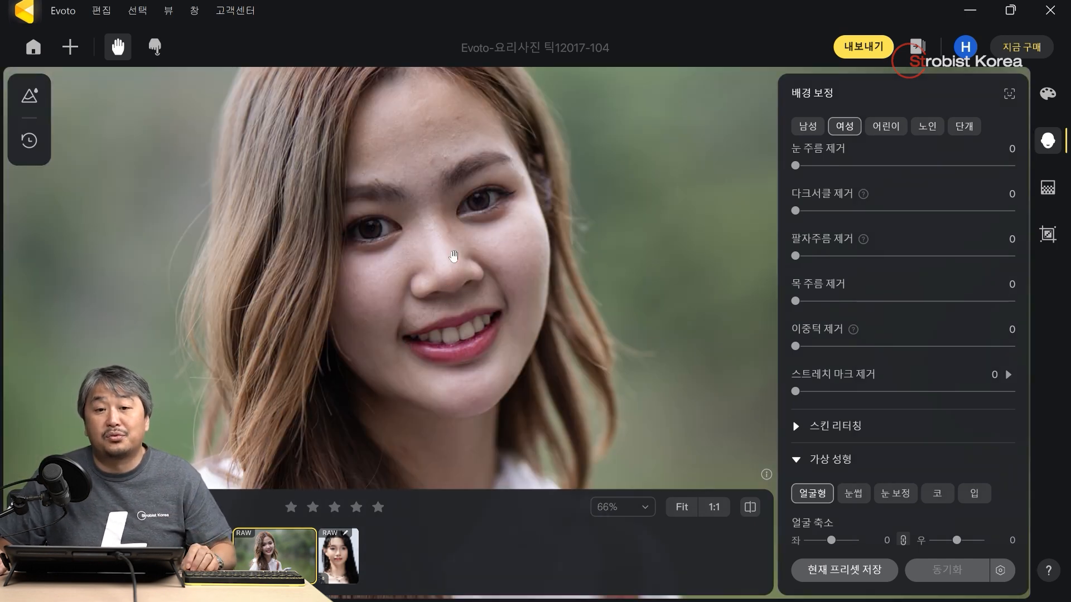
{"action": "scroll", "coordinate": [451, 249], "scroll_direction": "up", "scroll_amount": 2}
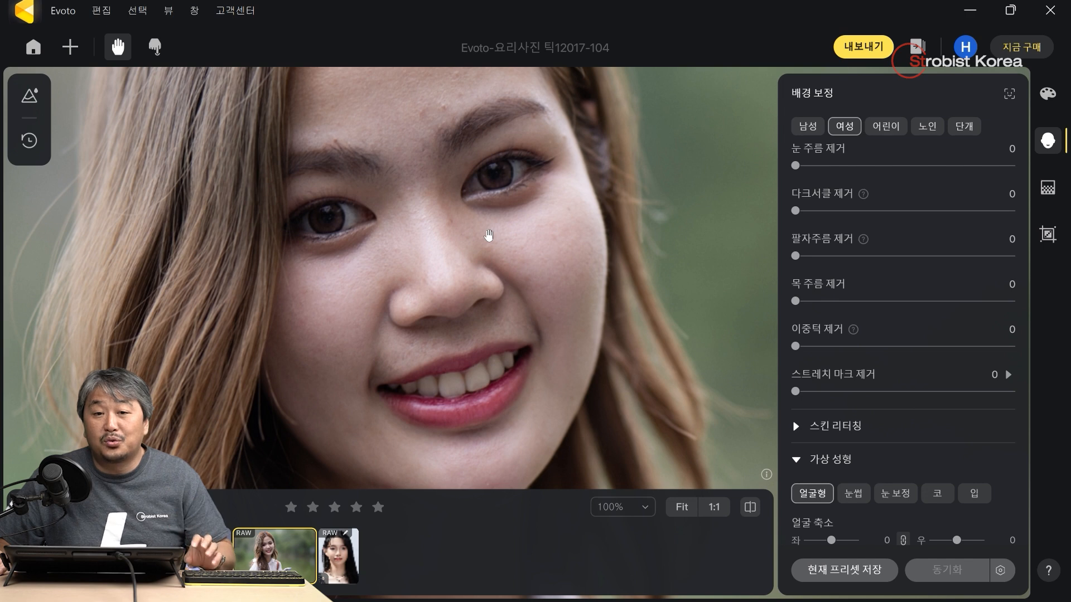
- Try the preset 우유 빛깔 01 on the outdoor portrait and replace it with 우유 빛깔 02
{"action": "scroll", "coordinate": [489, 236], "scroll_direction": "down", "scroll_amount": 3}
{"action": "left_click", "coordinate": [33, 95]}
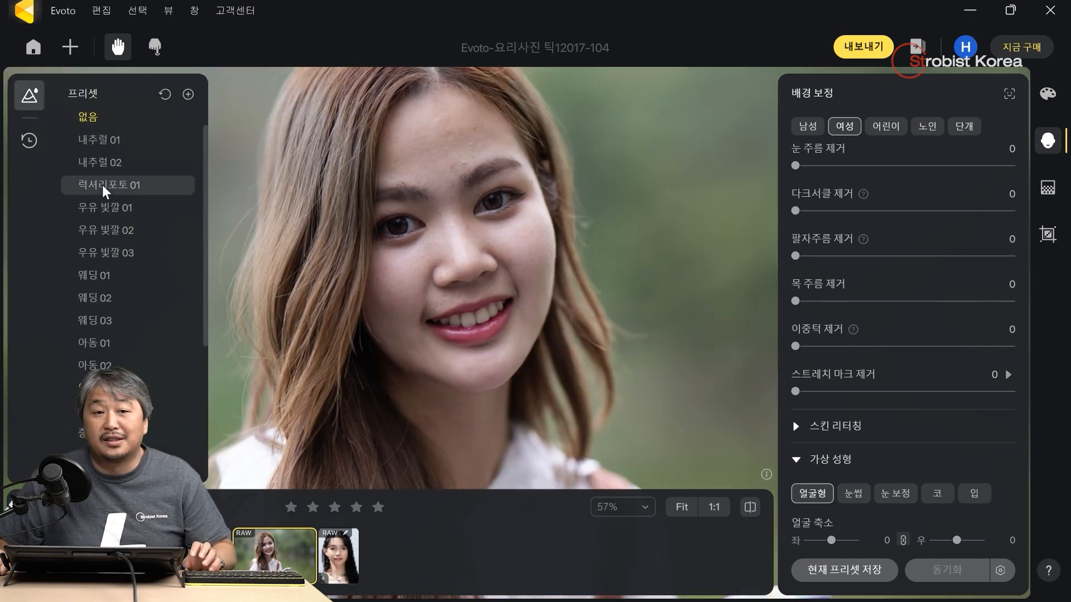
{"action": "left_click", "coordinate": [103, 206]}
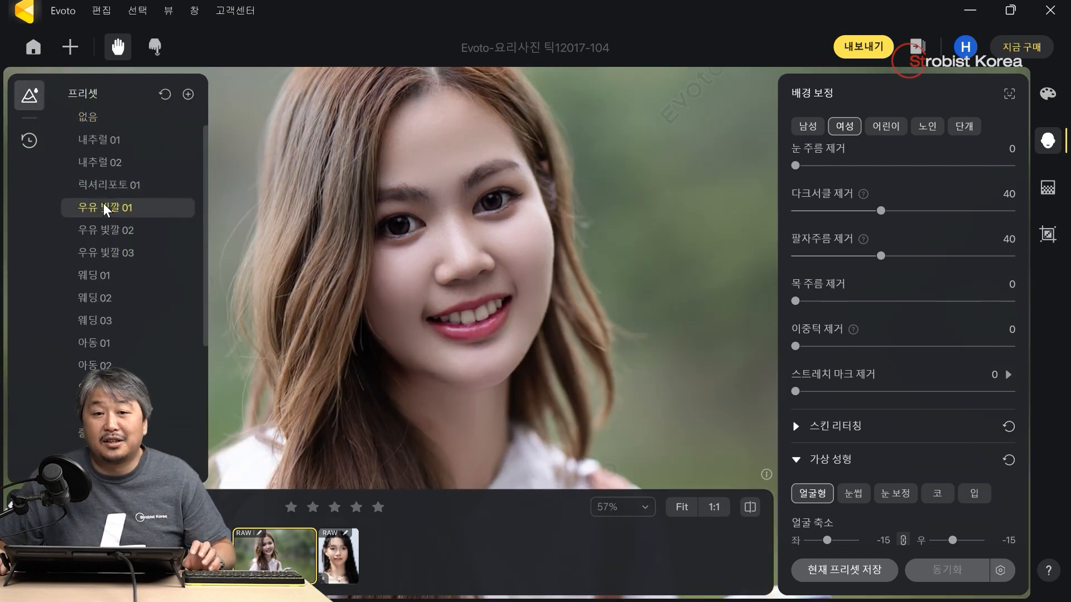
{"action": "left_click", "coordinate": [108, 229]}
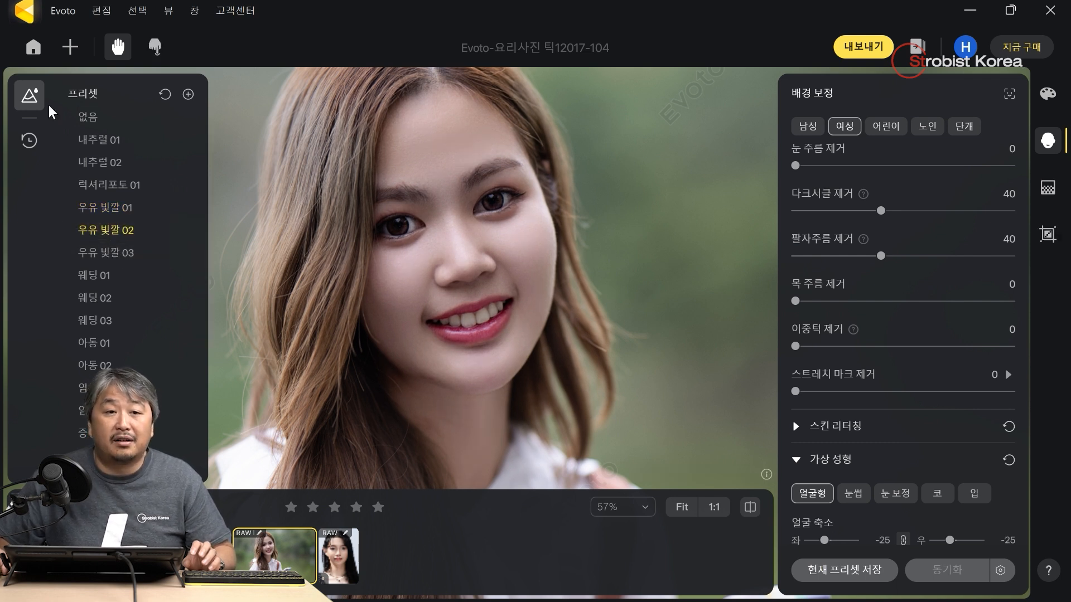
{"action": "left_click", "coordinate": [29, 98]}
- Export the retouched outdoor portrait to the folder E:/요리사진 틱12017-104_Evoto
{"action": "left_click_drag", "start_coordinate": [469, 320], "coordinate": [431, 255]}
{"action": "scroll", "coordinate": [455, 283], "scroll_direction": "down", "scroll_amount": 5}
{"action": "scroll", "coordinate": [453, 280], "scroll_direction": "up", "scroll_amount": 4}
{"action": "left_click", "coordinate": [863, 46]}
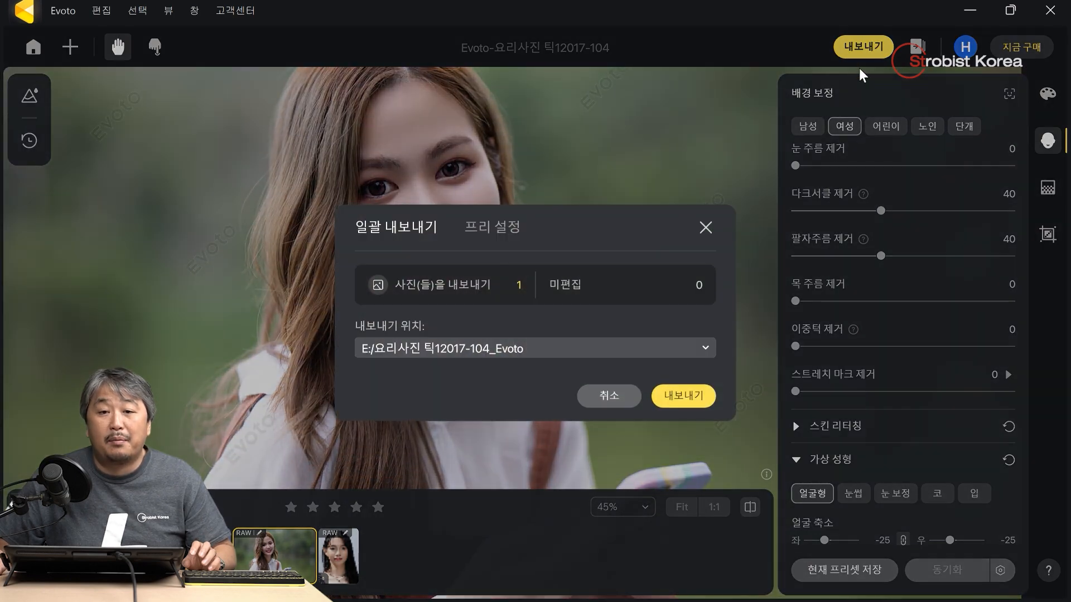
{"action": "left_click", "coordinate": [693, 395]}
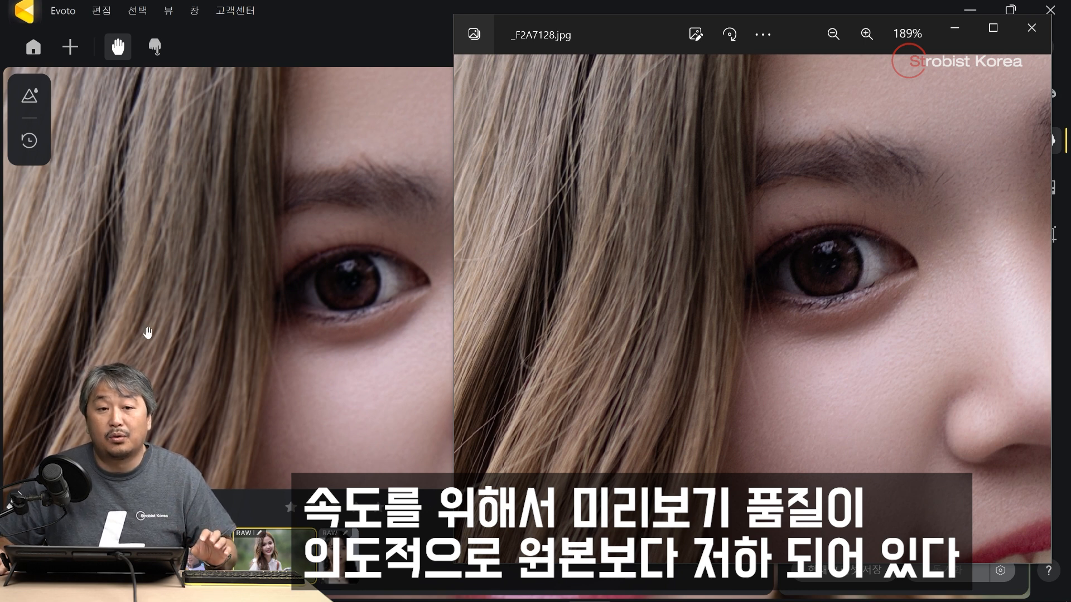
- Compare the eye and hair detail in the exported _F2A7128.jpg with the editing preview, and return to the Evoto editor
{"action": "left_click_drag", "start_coordinate": [634, 28], "coordinate": [689, 30]}
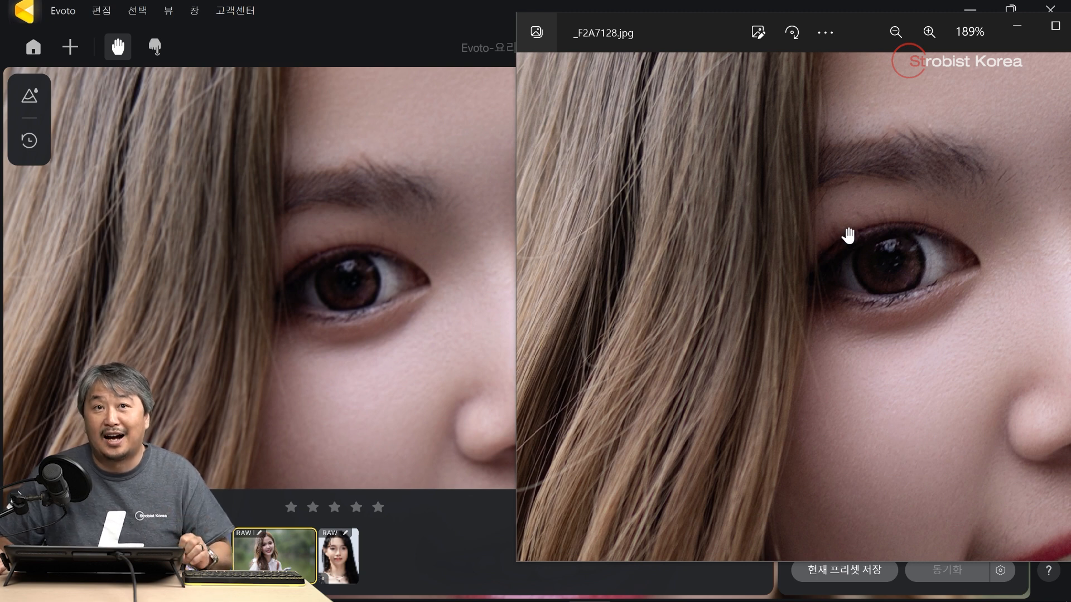
{"action": "left_click", "coordinate": [372, 21]}
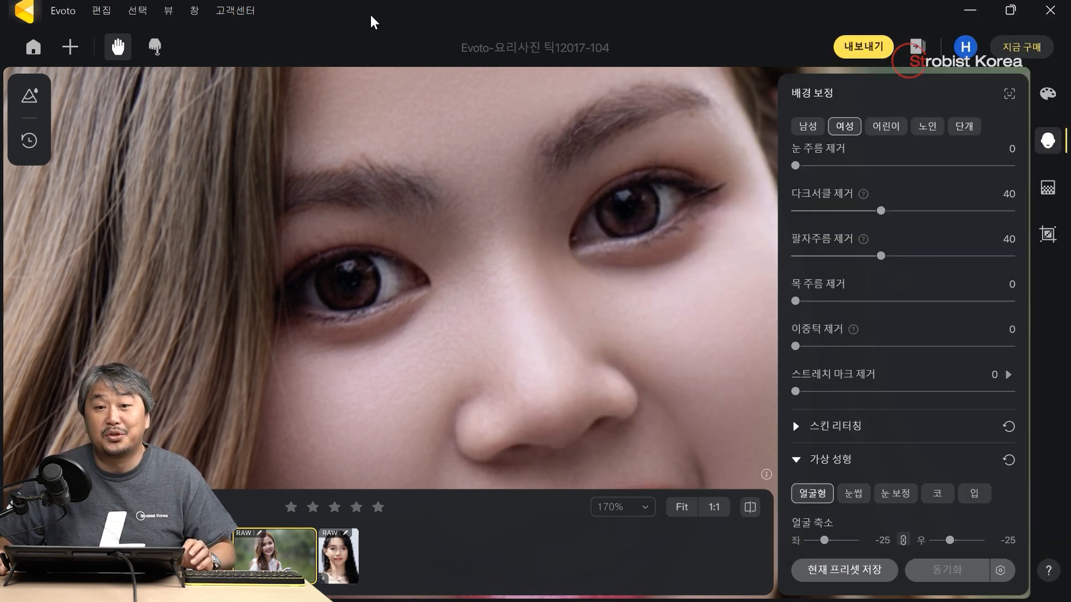
{"action": "scroll", "coordinate": [419, 237], "scroll_direction": "down", "scroll_amount": 10}
{"action": "scroll", "coordinate": [419, 237], "scroll_direction": "up", "scroll_amount": 5}
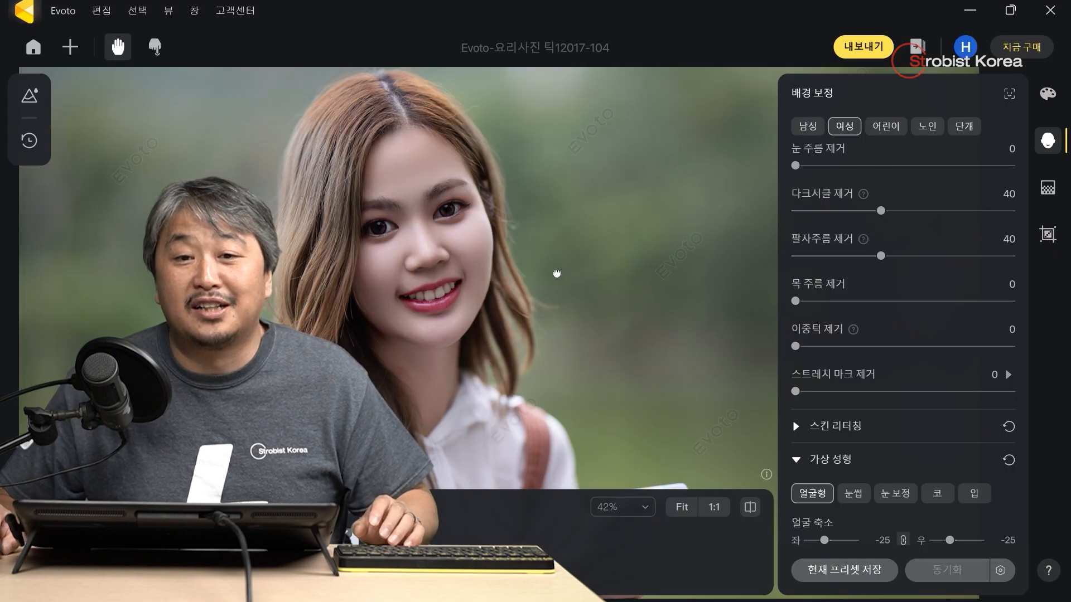
- Examine the watermark pattern across the background and face in the preview of the retouched outdoor portrait
{"action": "left_click_drag", "start_coordinate": [556, 274], "coordinate": [469, 268]}
{"action": "scroll", "coordinate": [629, 261], "scroll_direction": "up", "scroll_amount": 4}
{"action": "scroll", "coordinate": [511, 261], "scroll_direction": "up", "scroll_amount": 2}
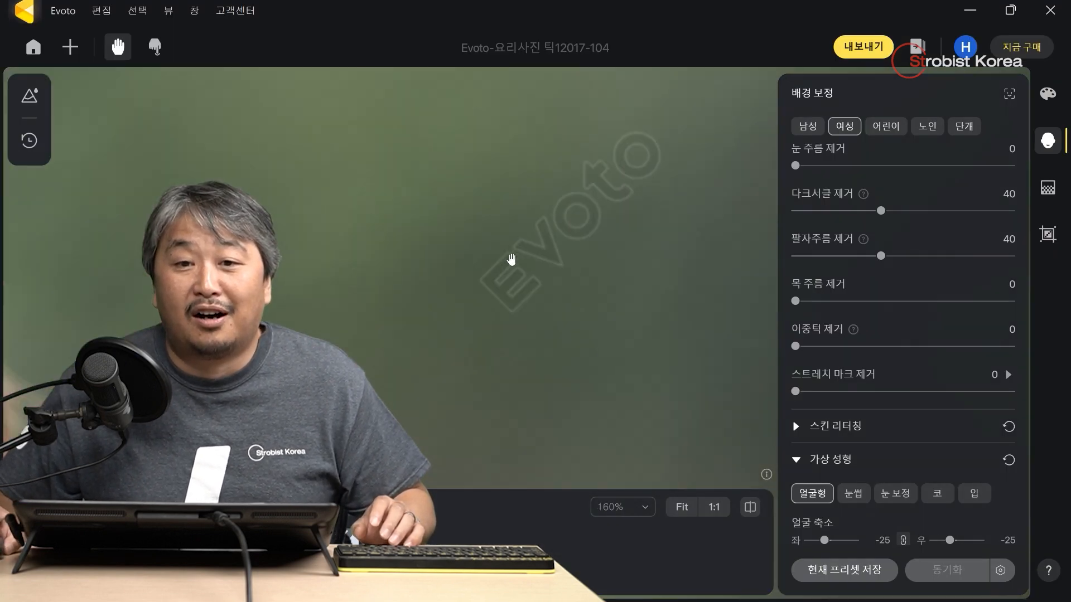
{"action": "scroll", "coordinate": [474, 303], "scroll_direction": "down", "scroll_amount": 5}
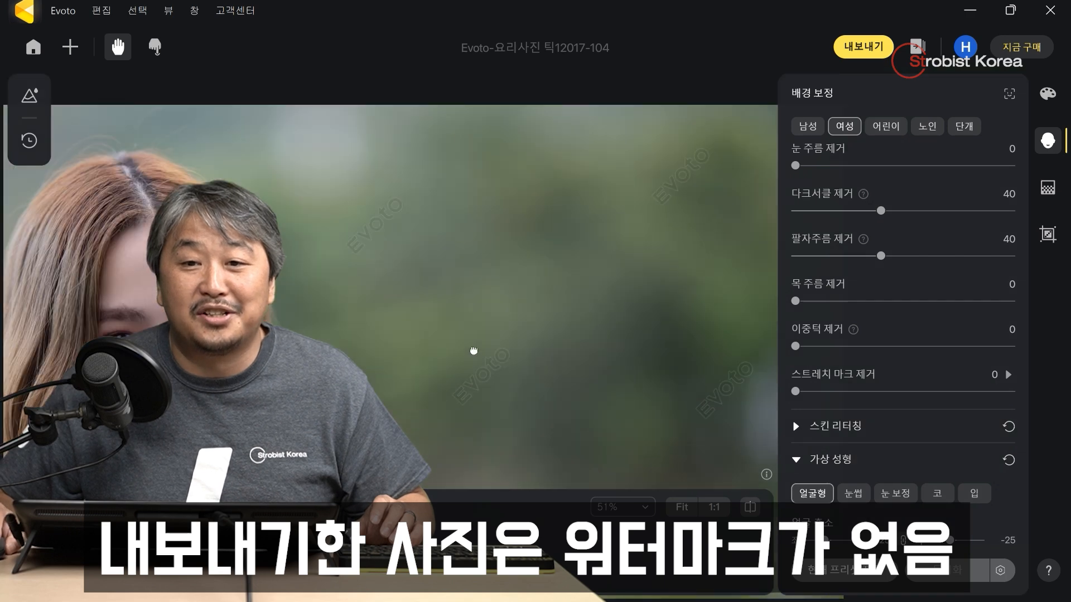
{"action": "left_click_drag", "start_coordinate": [474, 351], "coordinate": [508, 355]}
{"action": "left_click_drag", "start_coordinate": [385, 376], "coordinate": [580, 227]}
{"action": "left_click_drag", "start_coordinate": [273, 245], "coordinate": [328, 239]}
{"action": "scroll", "coordinate": [510, 309], "scroll_direction": "down", "scroll_amount": 5}
{"action": "scroll", "coordinate": [511, 310], "scroll_direction": "up", "scroll_amount": 4}
{"action": "left_click_drag", "start_coordinate": [562, 328], "coordinate": [432, 285]}
{"action": "scroll", "coordinate": [434, 296], "scroll_direction": "down", "scroll_amount": 3}
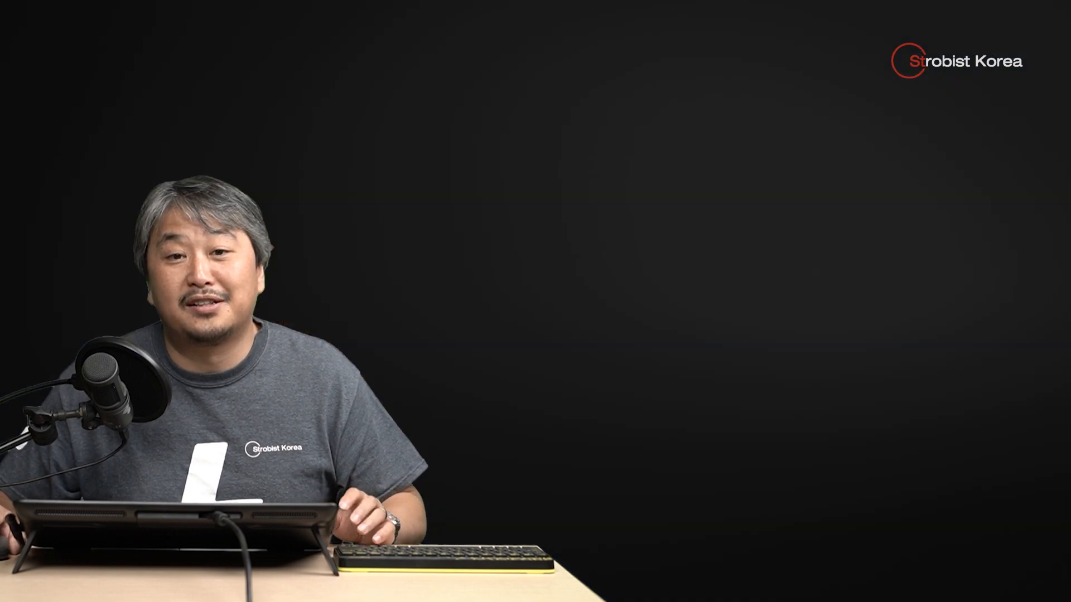